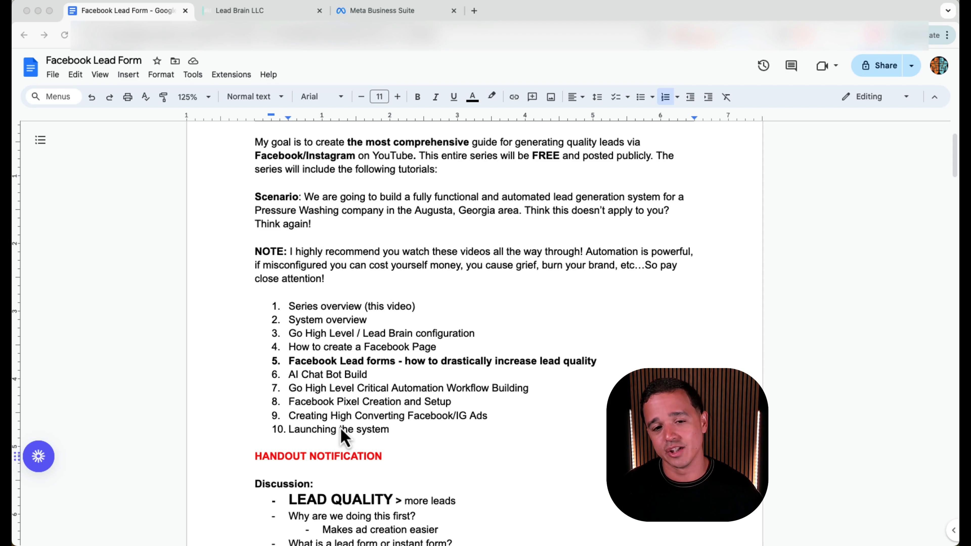
# Step: Read through the series outline and the discussion notes on lead quality, instant forms, platform benefits, cons and friction
pyautogui.scroll(-5, 340, 436)
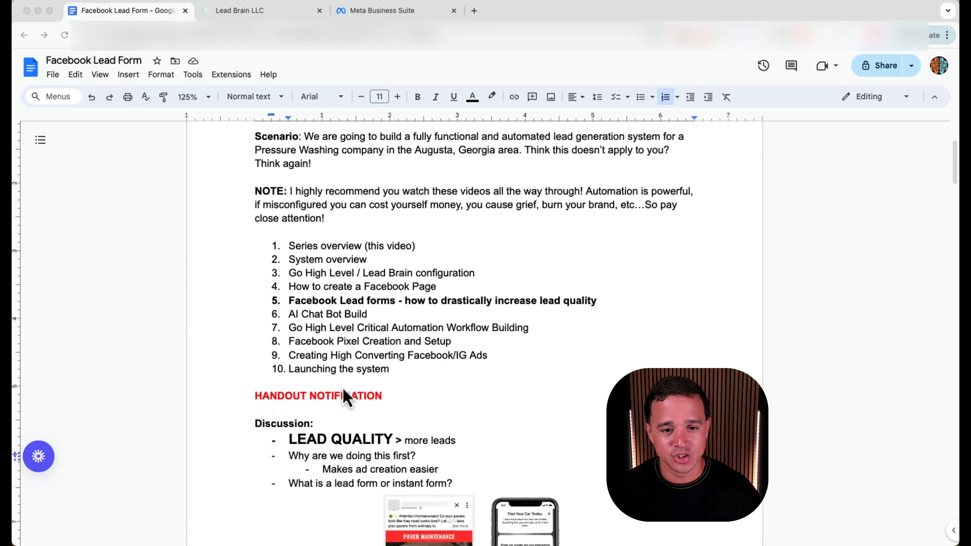
pyautogui.scroll(-1, 346, 394)
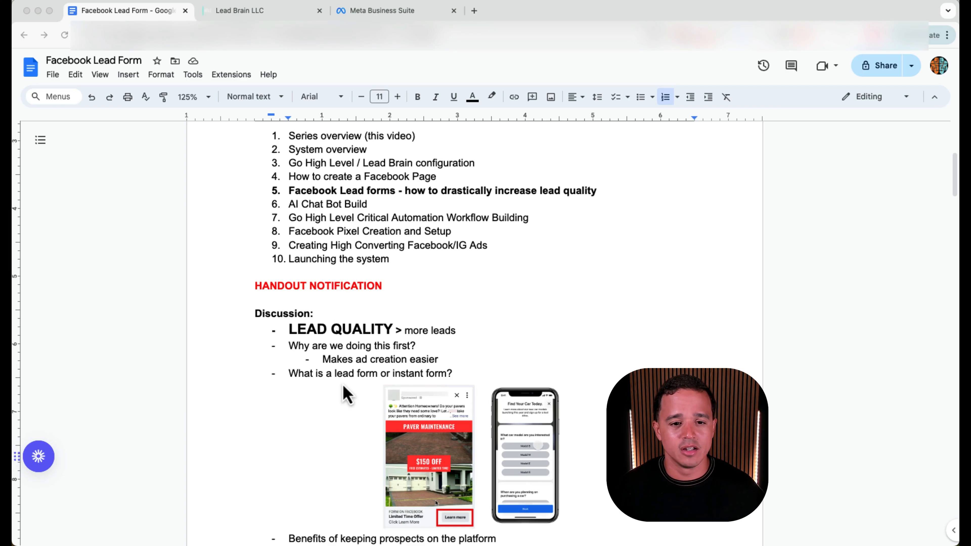
pyautogui.scroll(-1, 346, 394)
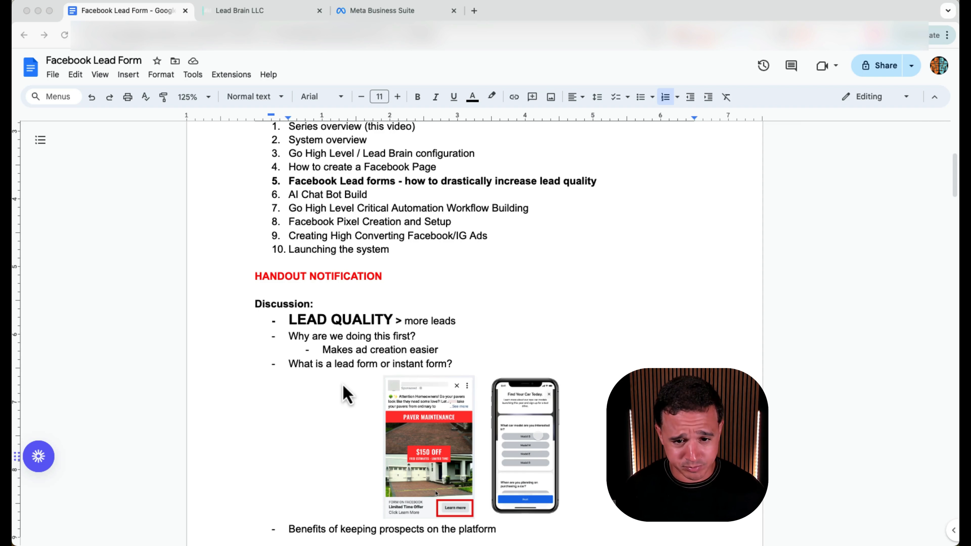
pyautogui.scroll(-3, 343, 386)
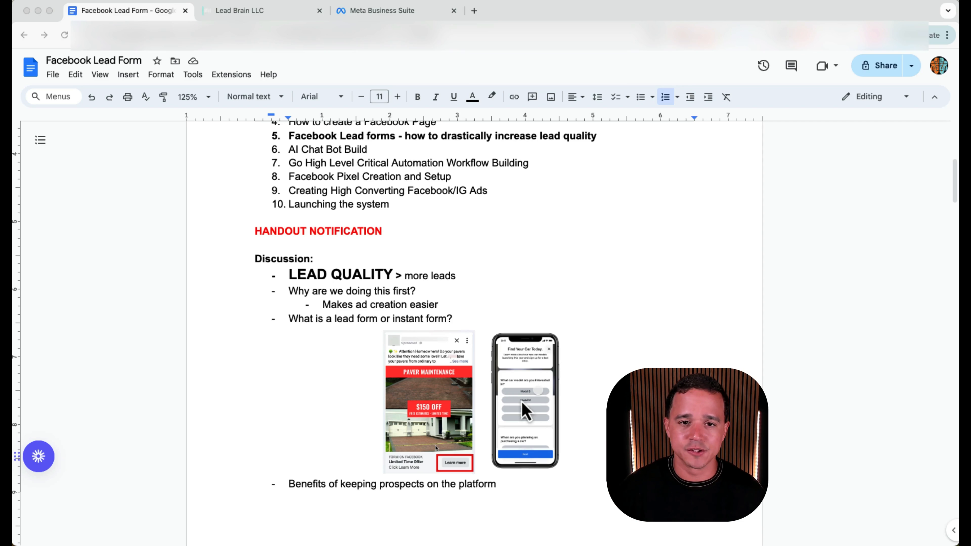
pyautogui.scroll(-5, 522, 401)
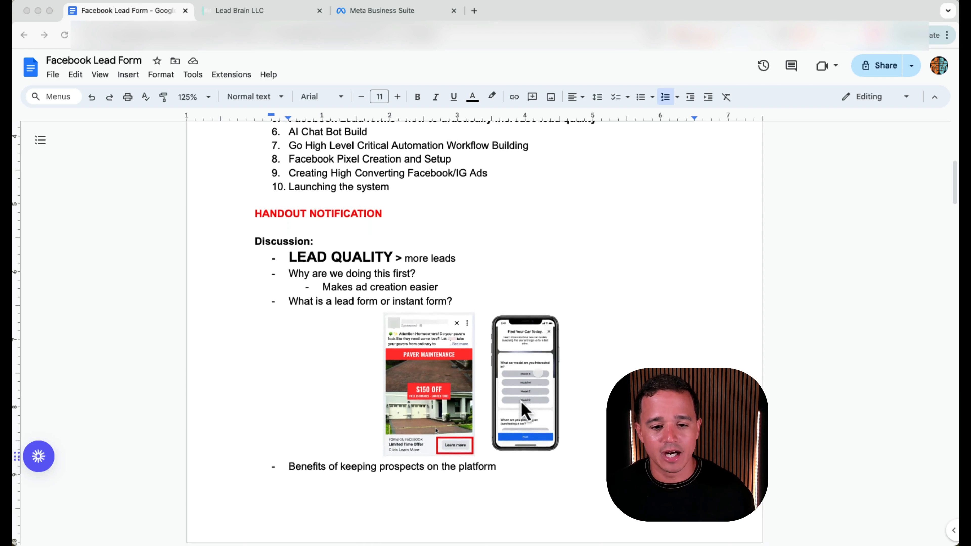
pyautogui.scroll(-2, 522, 403)
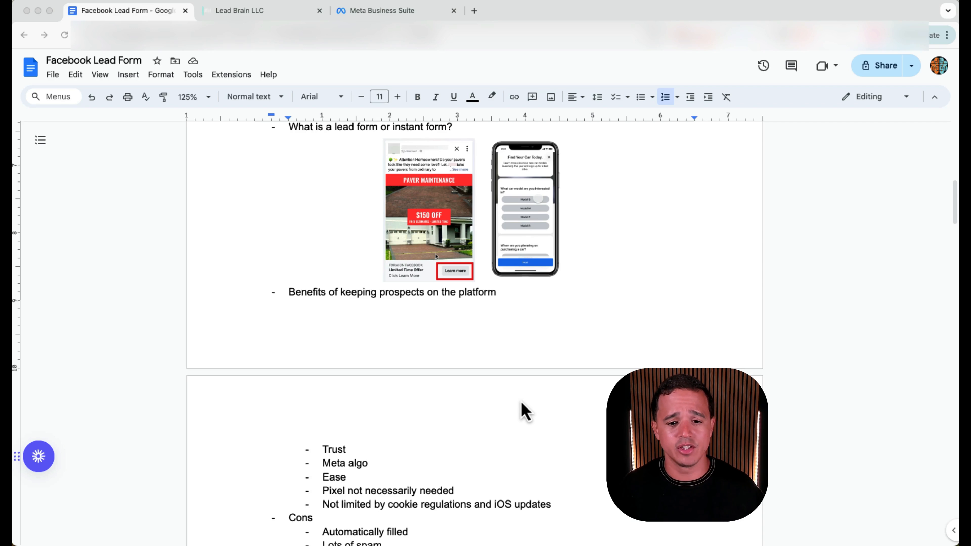
pyautogui.scroll(-1, 521, 402)
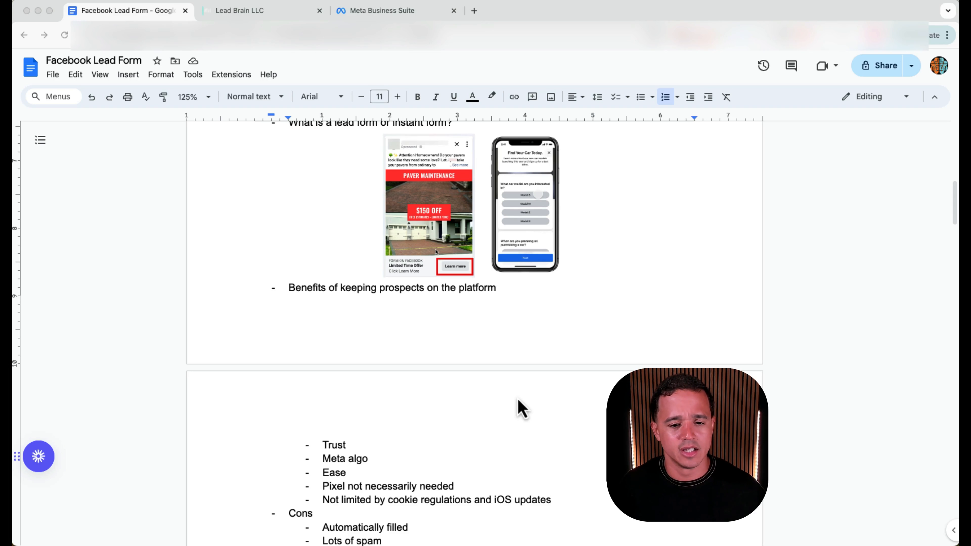
pyautogui.scroll(-5, 518, 400)
pyautogui.scroll(-3, 517, 400)
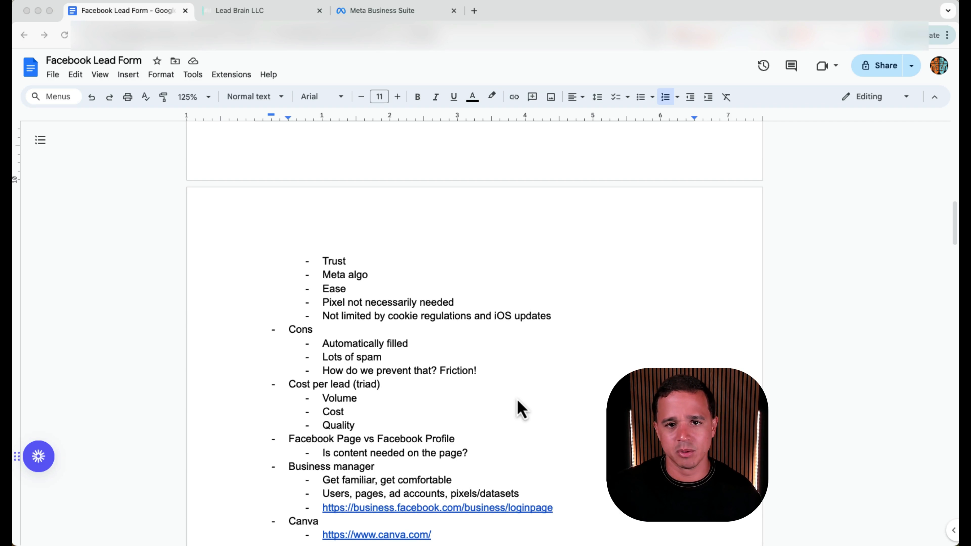
pyautogui.scroll(-2, 490, 368)
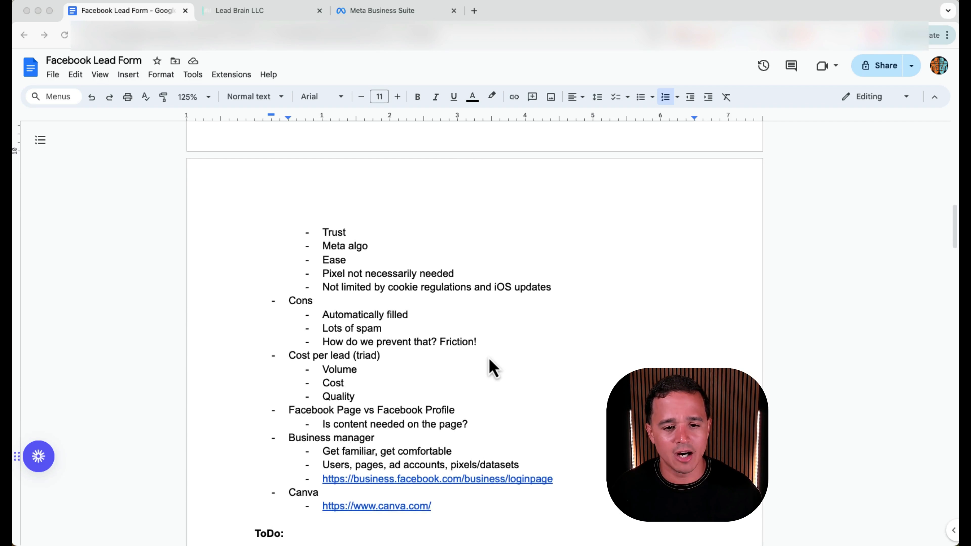
pyautogui.scroll(-1, 490, 368)
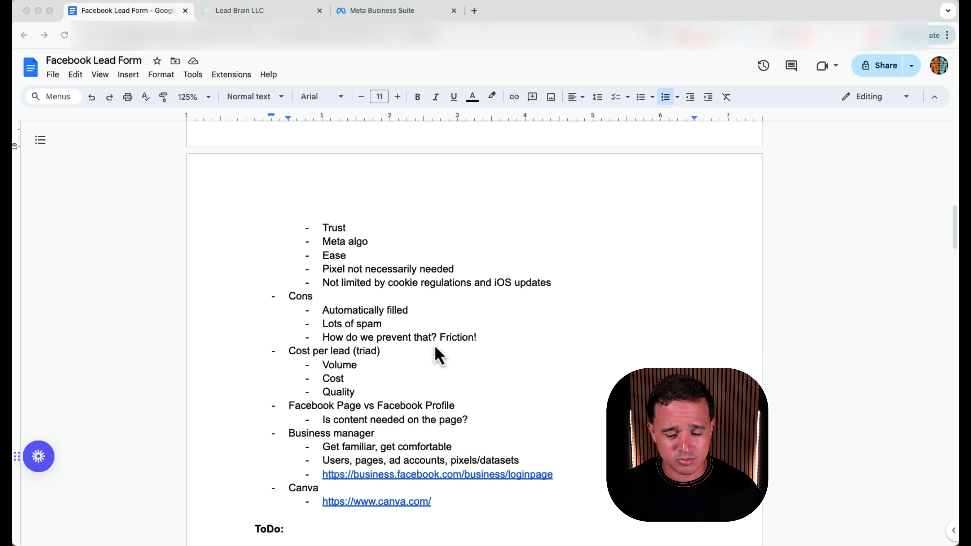
pyautogui.scroll(-1, 435, 346)
pyautogui.scroll(-5, 434, 345)
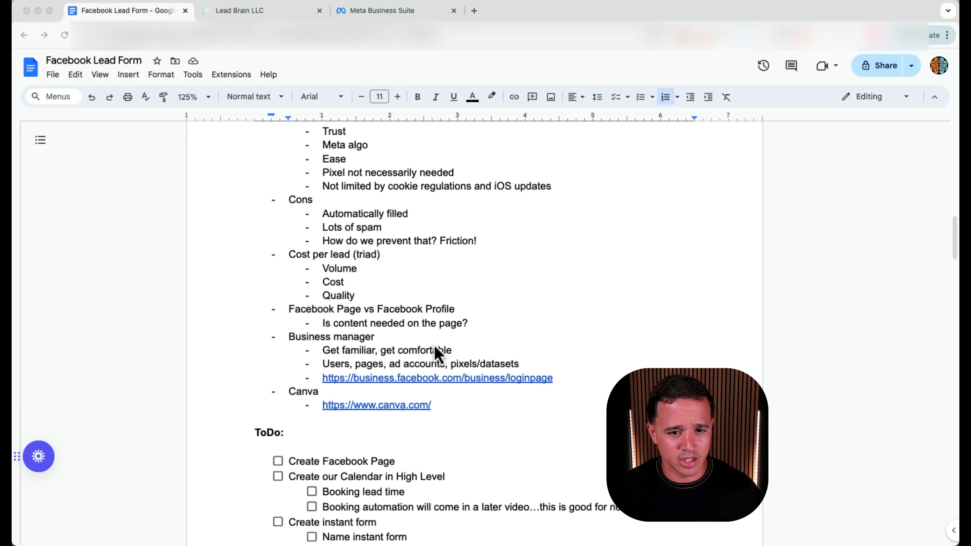
pyautogui.click(375, 230)
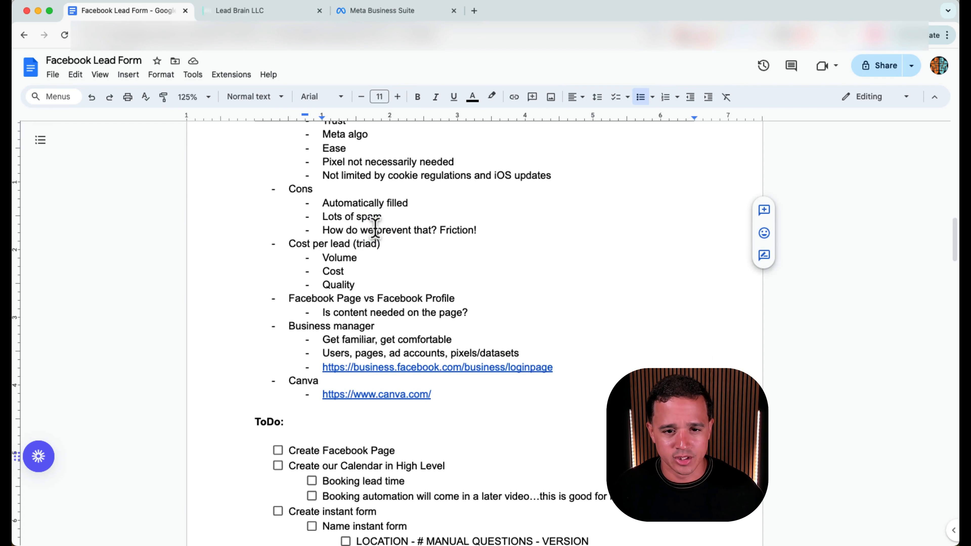
pyautogui.doubleClick(463, 230)
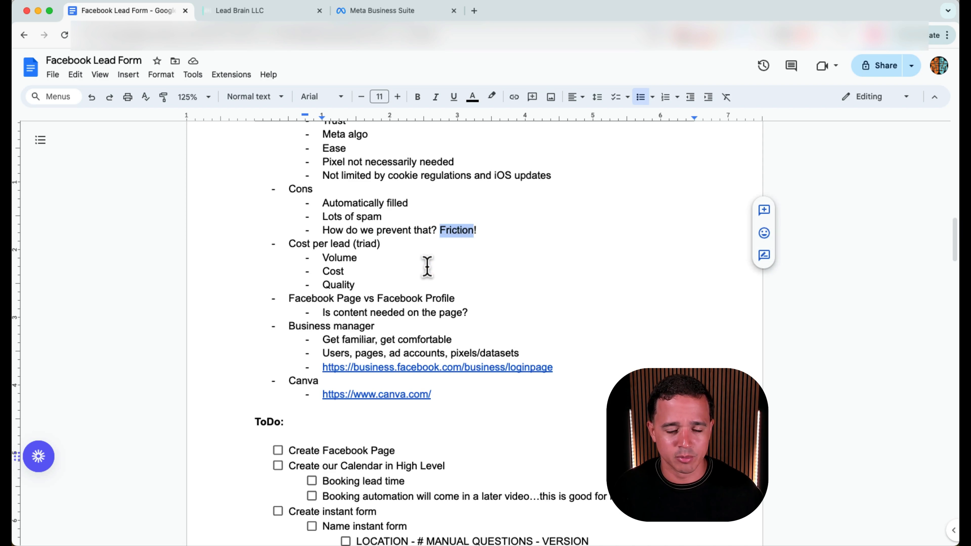
# Step: Mark the "Create Facebook Page" item as done in the ToDo checklist
pyautogui.scroll(-1, 426, 268)
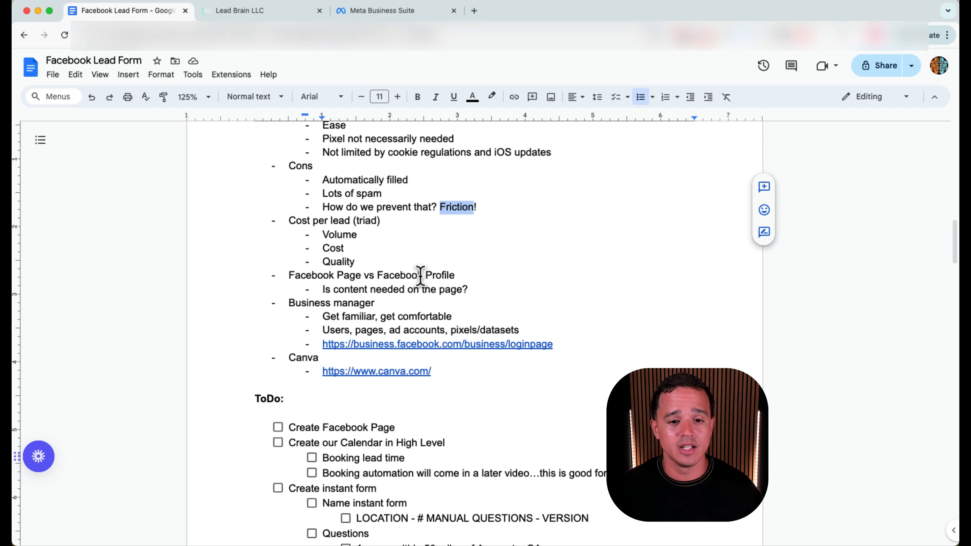
pyautogui.scroll(-3, 404, 355)
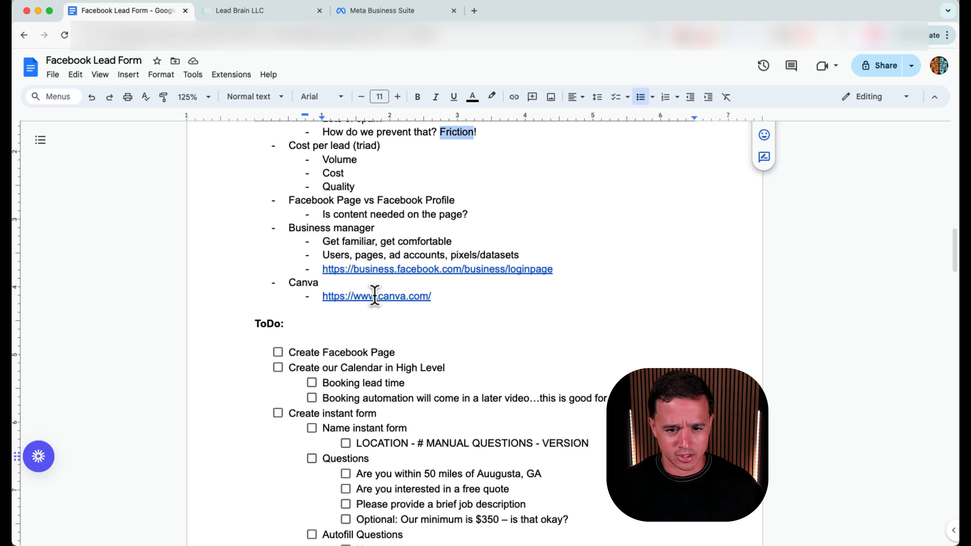
pyautogui.scroll(-5, 379, 403)
pyautogui.click(278, 218)
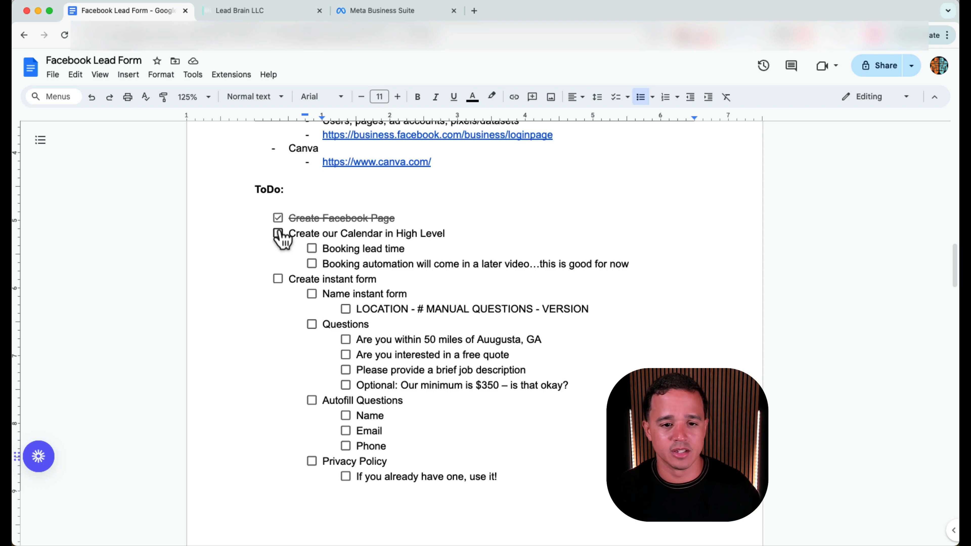
# Step: Switch to Lead Brain, go to the calendar settings and start a new Event calendar
pyautogui.click(242, 13)
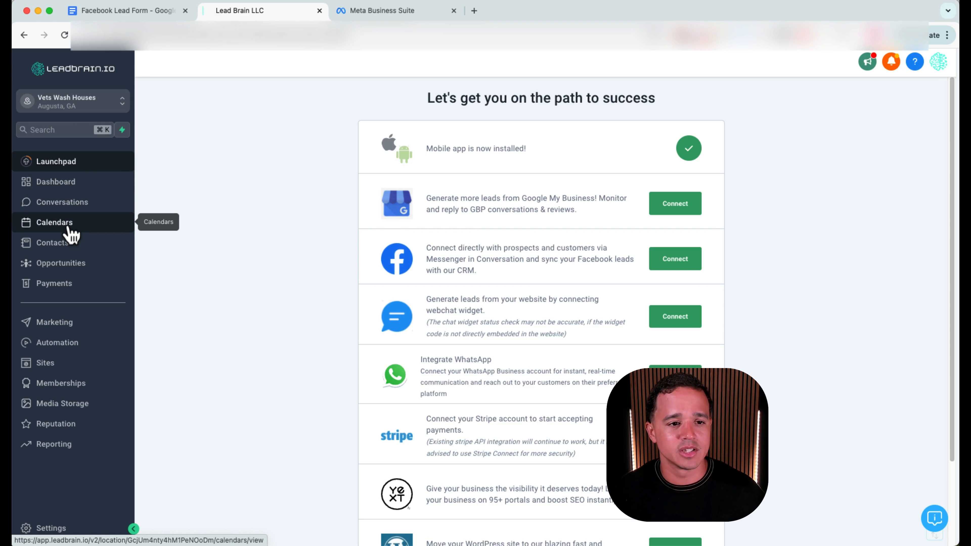
pyautogui.click(70, 229)
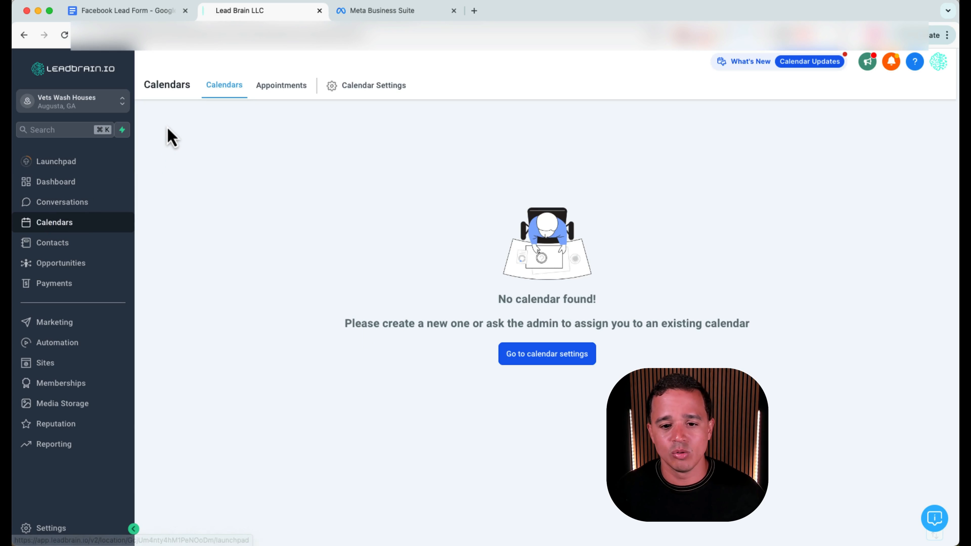
pyautogui.click(341, 88)
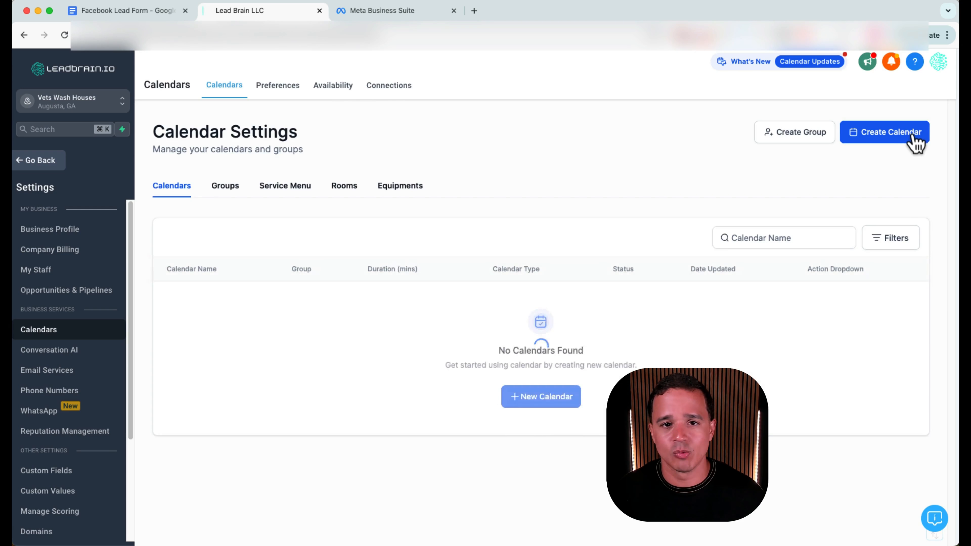
pyautogui.click(915, 139)
pyautogui.click(428, 415)
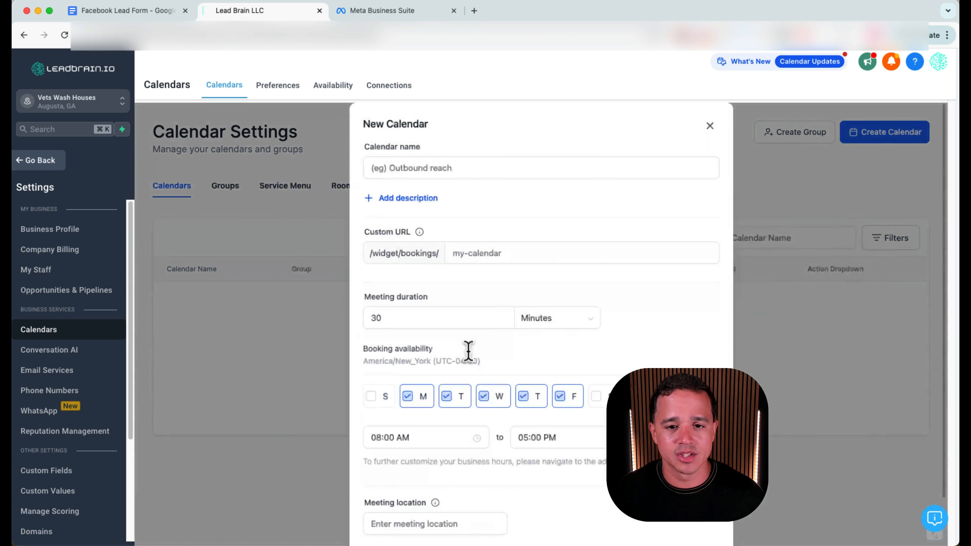
# Step: Name the new calendar "Estimate Calendar" and set its custom URL slug to "vwh-estimates"
pyautogui.click(508, 165)
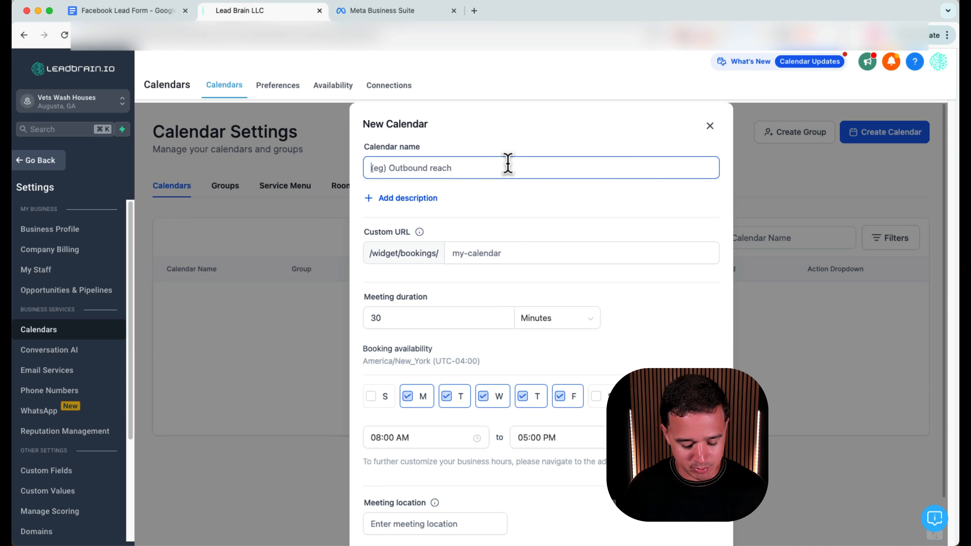
pyautogui.write('Estimate ')
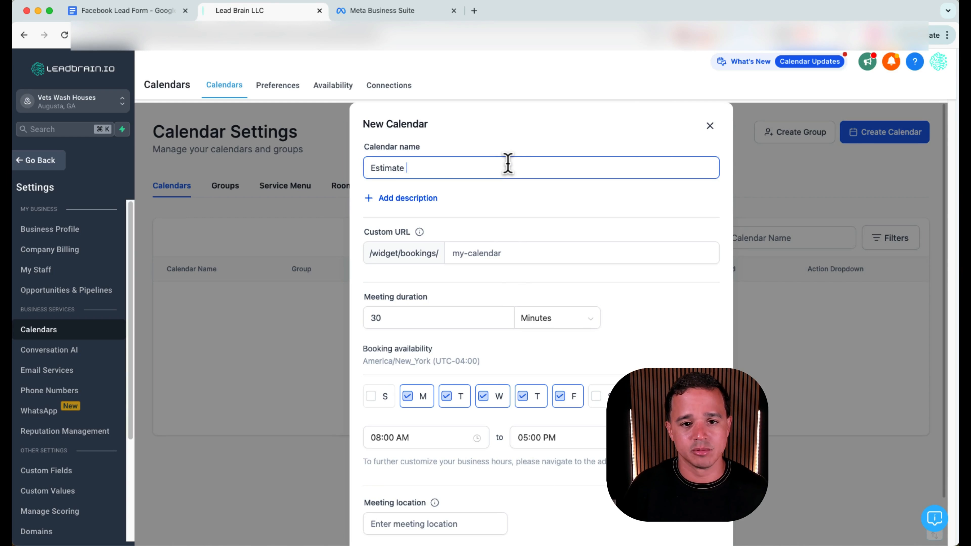
pyautogui.write('Calendar')
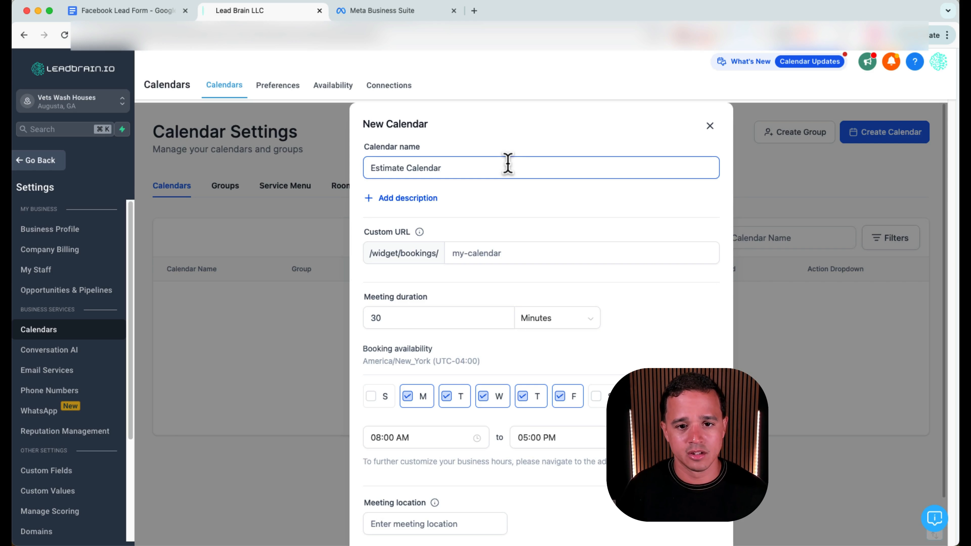
pyautogui.click(697, 255)
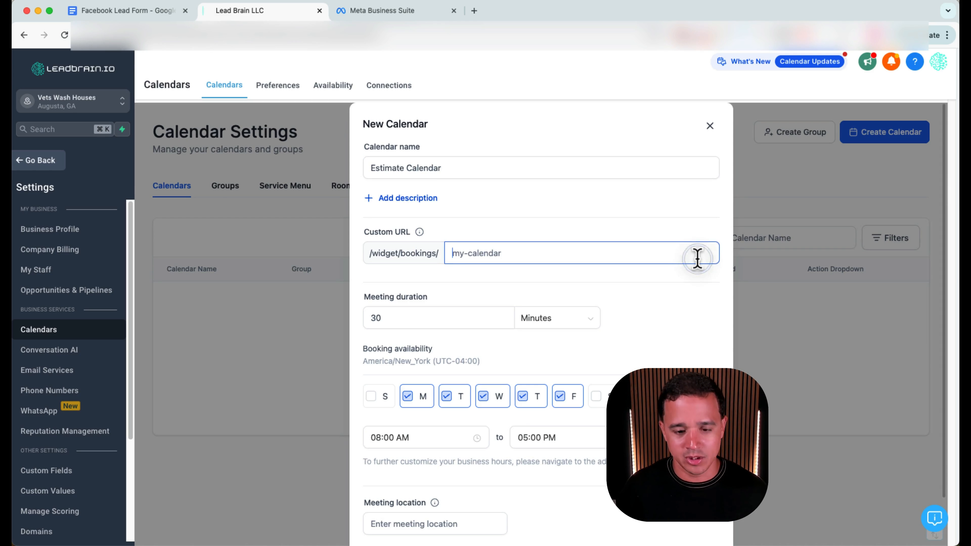
pyautogui.write('vw')
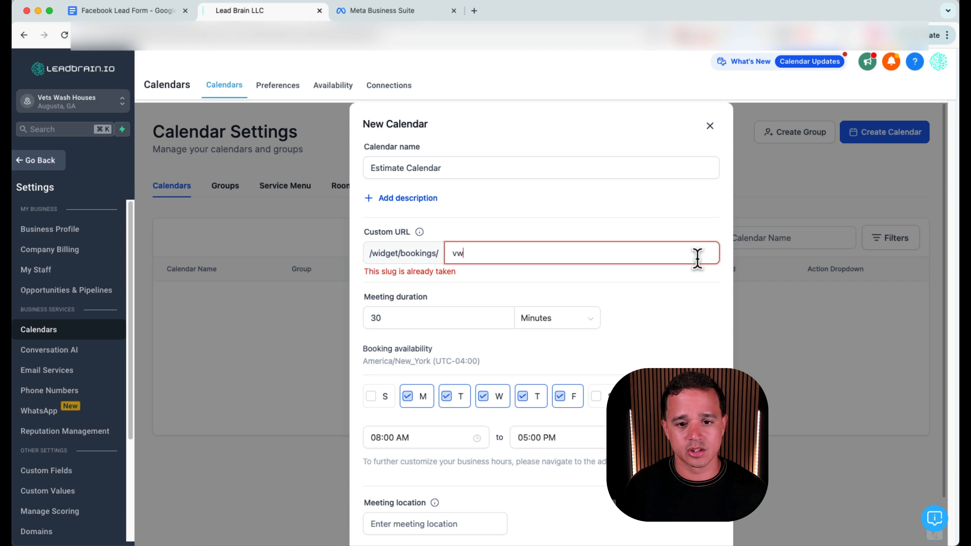
pyautogui.write('h-estimates')
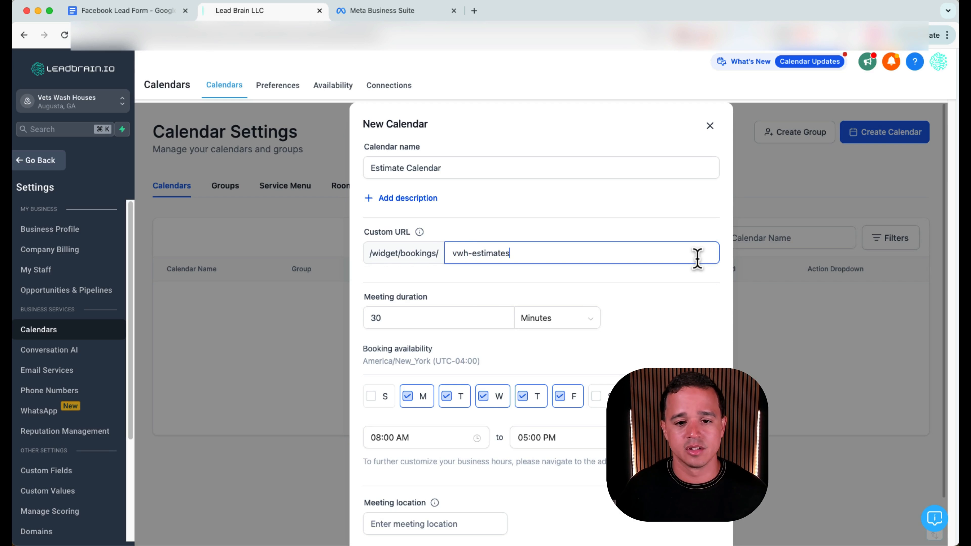
# Step: Set the meeting duration to 1 hour and add Sunday to the booking availability
pyautogui.scroll(-2, 518, 305)
pyautogui.doubleClick(445, 262)
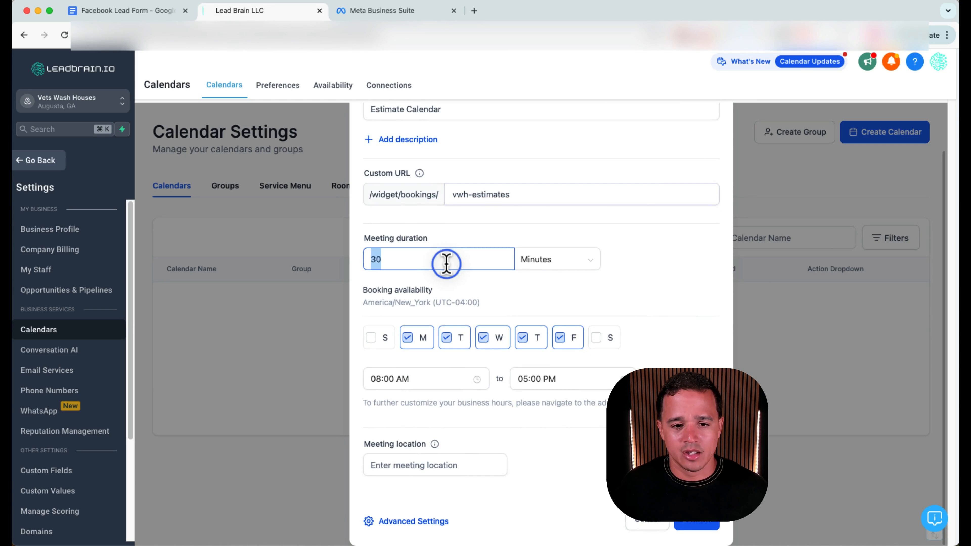
pyautogui.write('1')
pyautogui.click(534, 264)
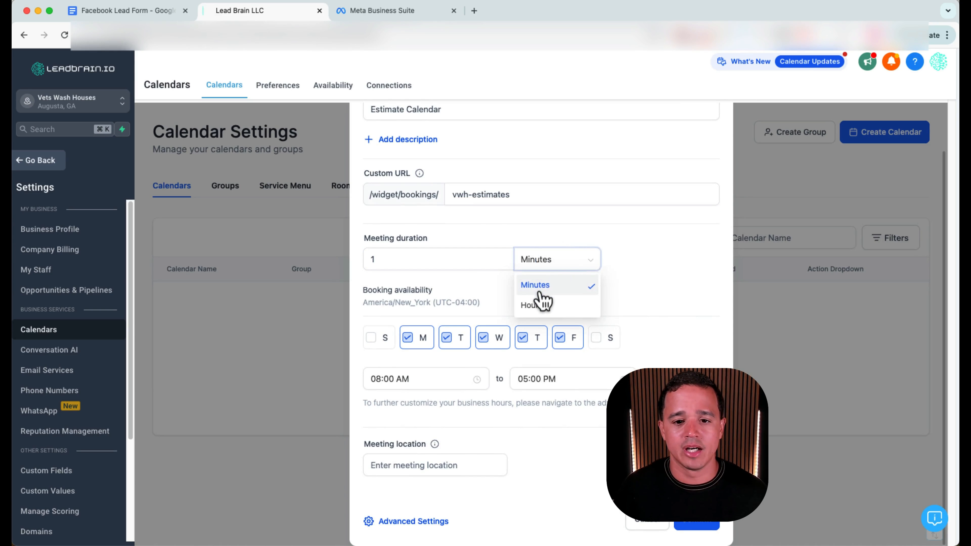
pyautogui.click(538, 308)
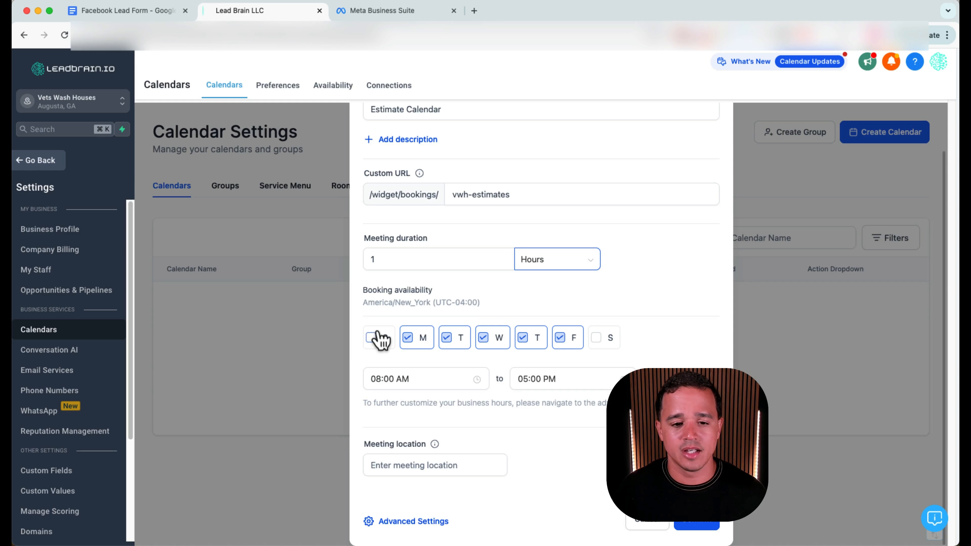
pyautogui.click(371, 338)
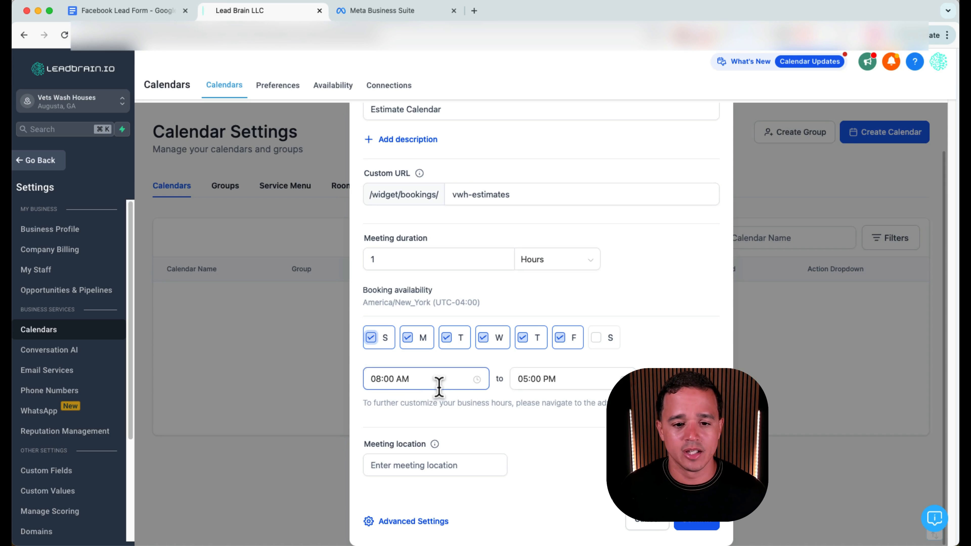
# Step: Set the daily booking end time to 07:30 PM and finish creating the calendar
pyautogui.click(566, 381)
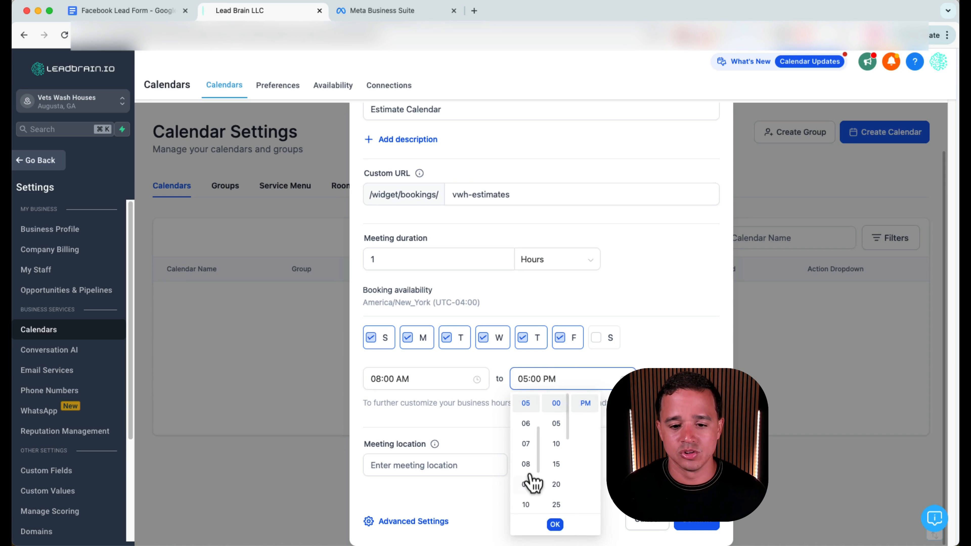
pyautogui.click(526, 445)
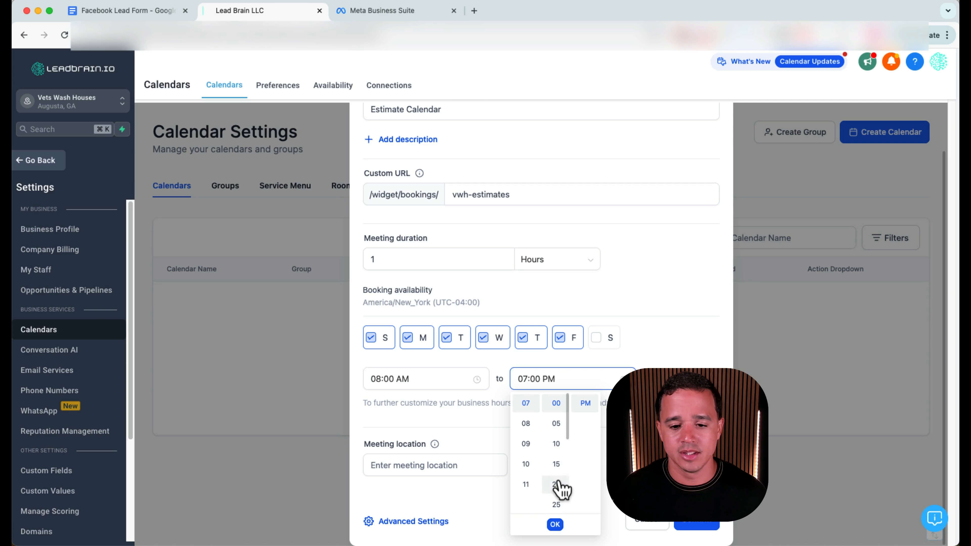
pyautogui.scroll(-1, 558, 484)
pyautogui.click(558, 504)
pyautogui.click(555, 524)
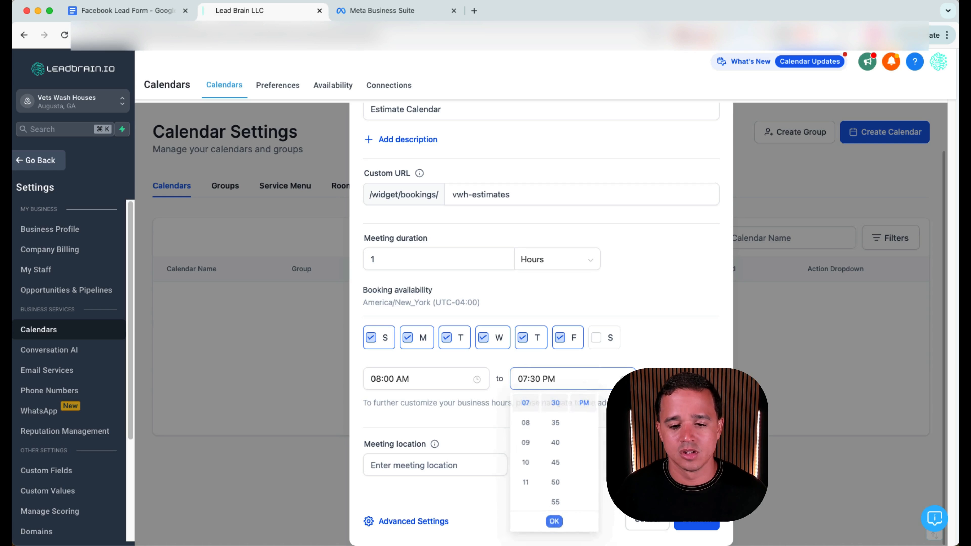
pyautogui.click(697, 525)
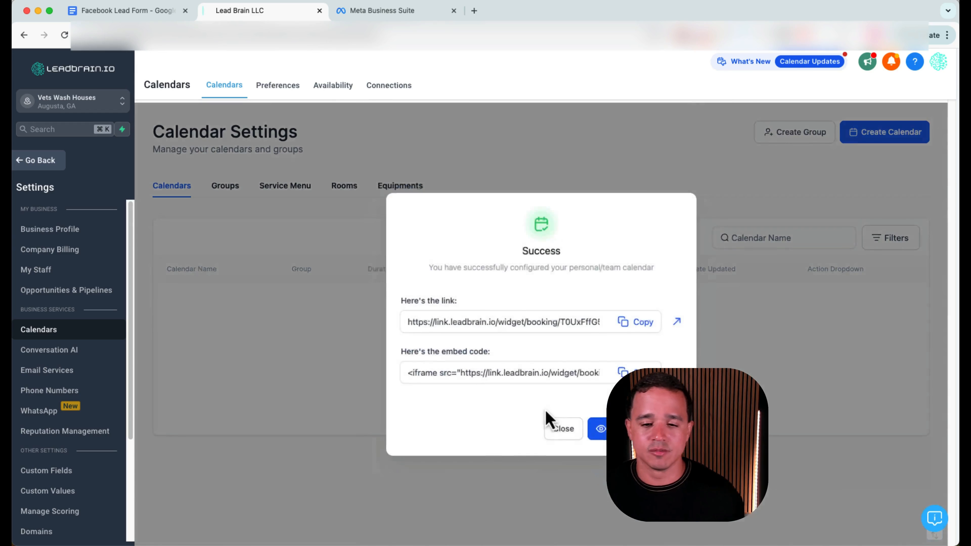
pyautogui.click(565, 432)
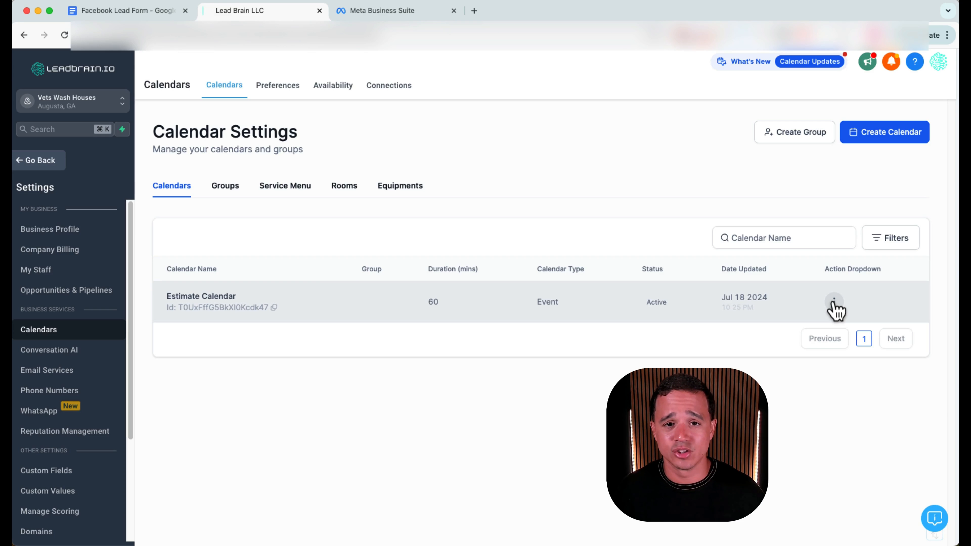
# Step: Open the Estimate Calendar for editing and set its minimum scheduling notice to 12 hours in the availability settings
pyautogui.click(834, 302)
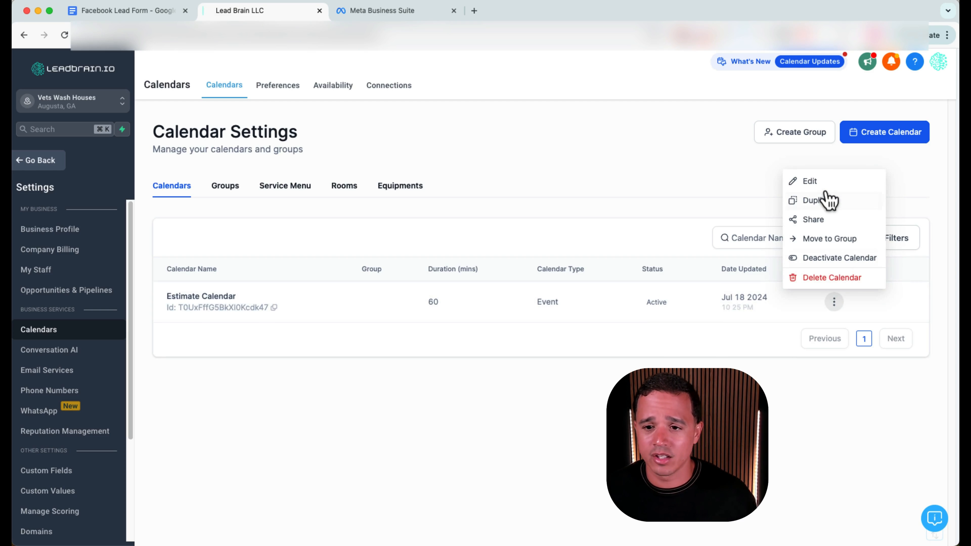
pyautogui.click(818, 184)
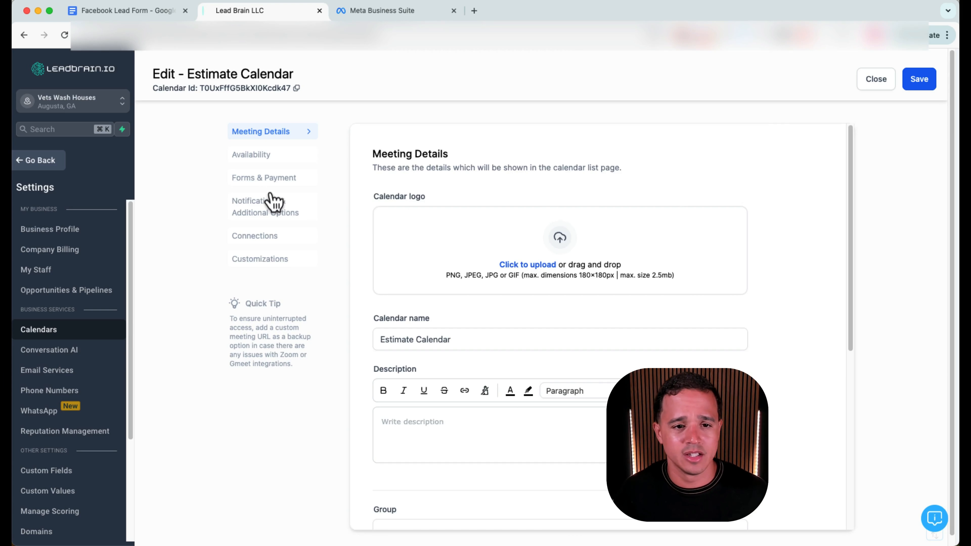
pyautogui.click(250, 157)
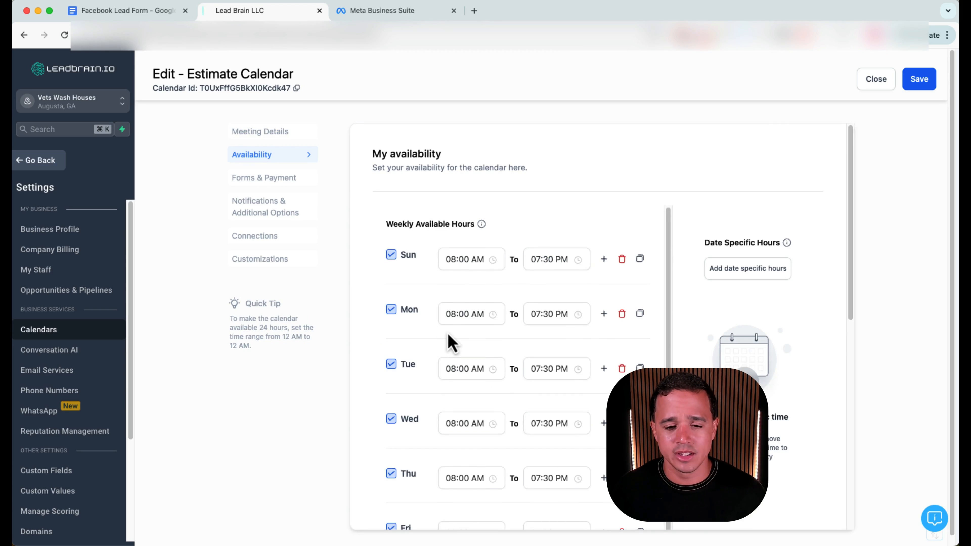
pyautogui.scroll(-10, 428, 341)
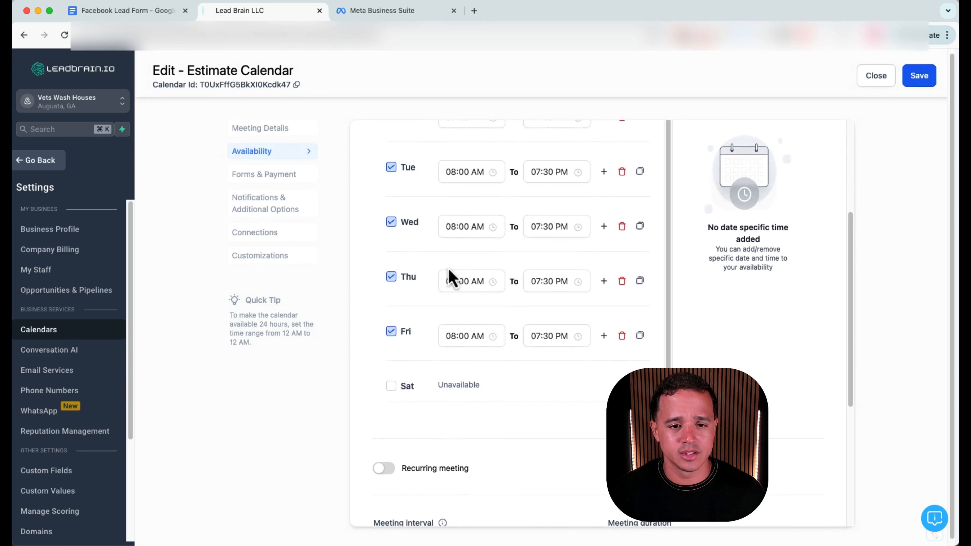
pyautogui.scroll(-3, 459, 281)
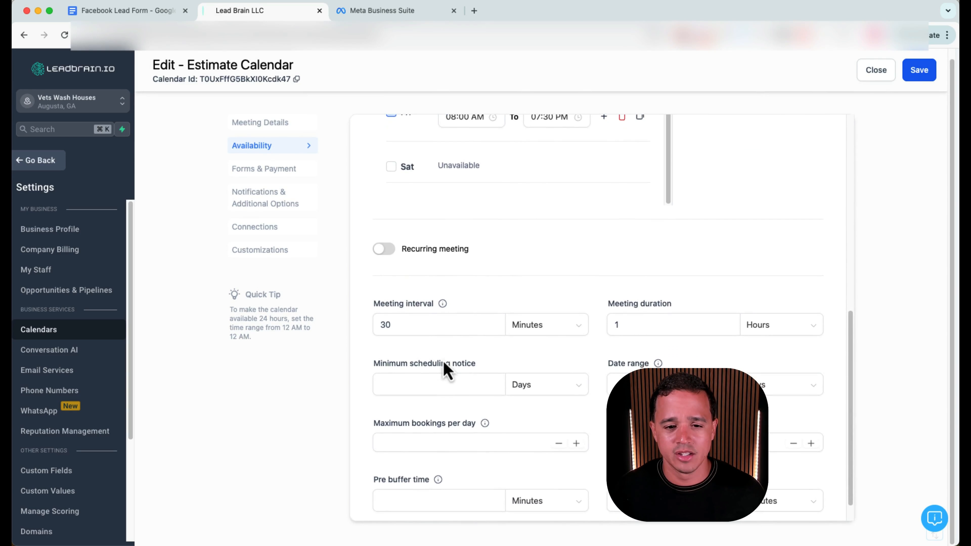
pyautogui.click(426, 383)
pyautogui.write('1')
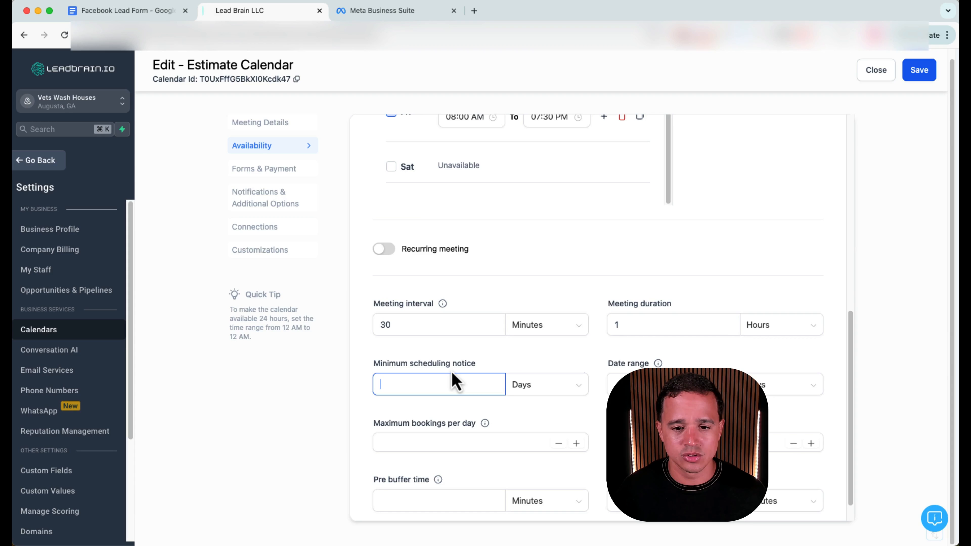
pyautogui.write('12')
pyautogui.click(514, 386)
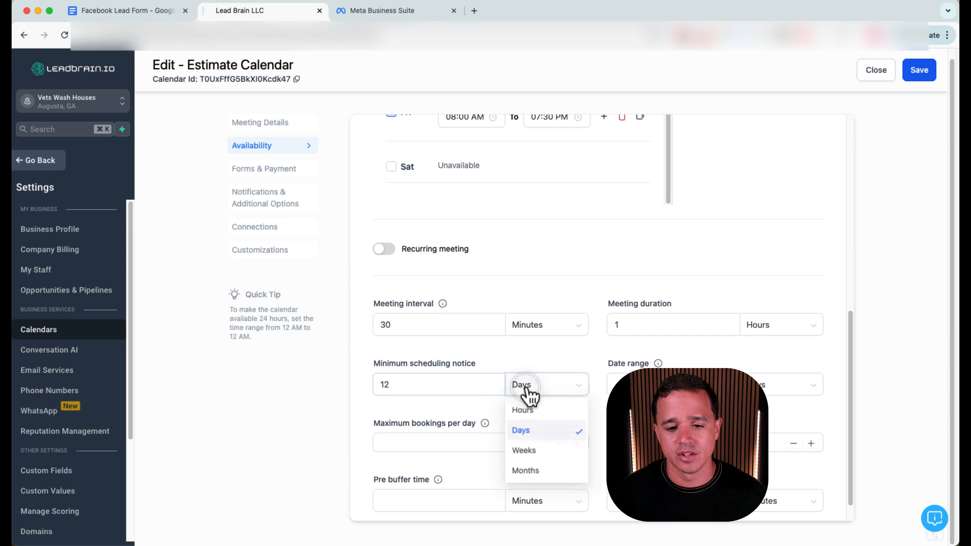
pyautogui.click(536, 411)
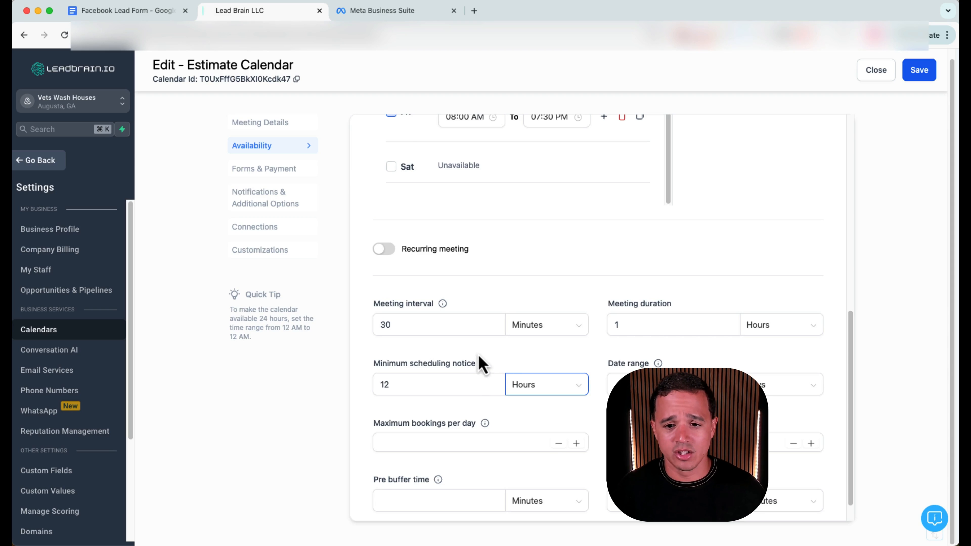
# Step: Set the meeting interval to 1 hour and save the availability settings
pyautogui.scroll(-1, 491, 355)
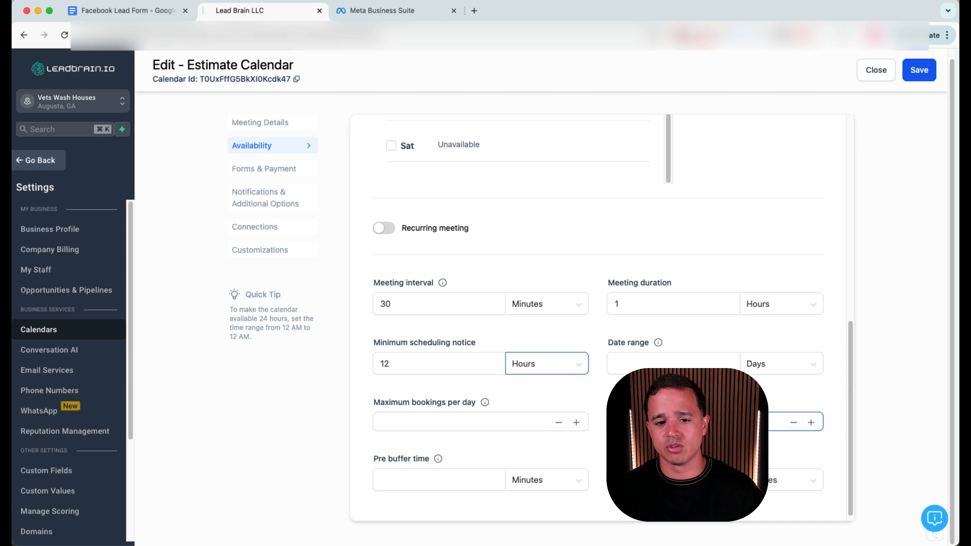
pyautogui.click(405, 305)
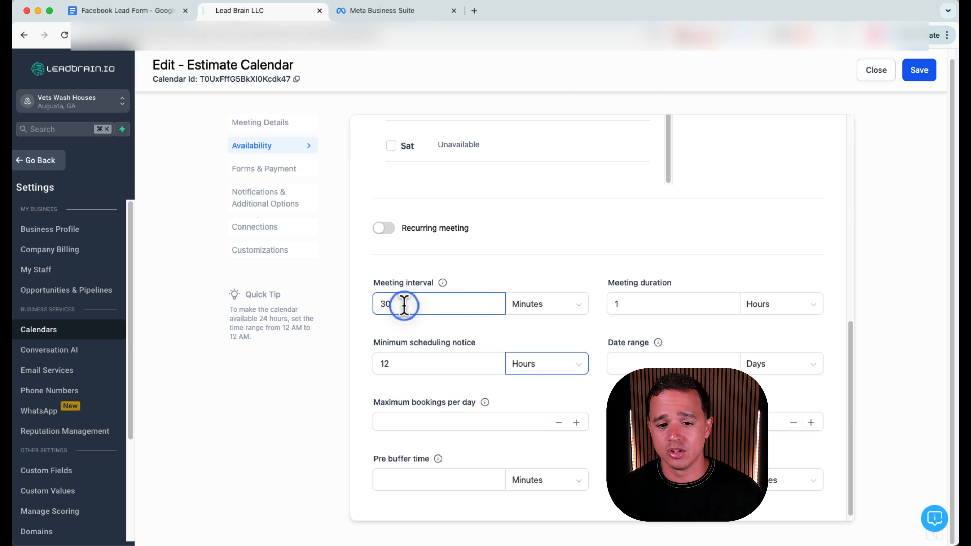
pyautogui.doubleClick(404, 305)
pyautogui.write('1')
pyautogui.click(545, 310)
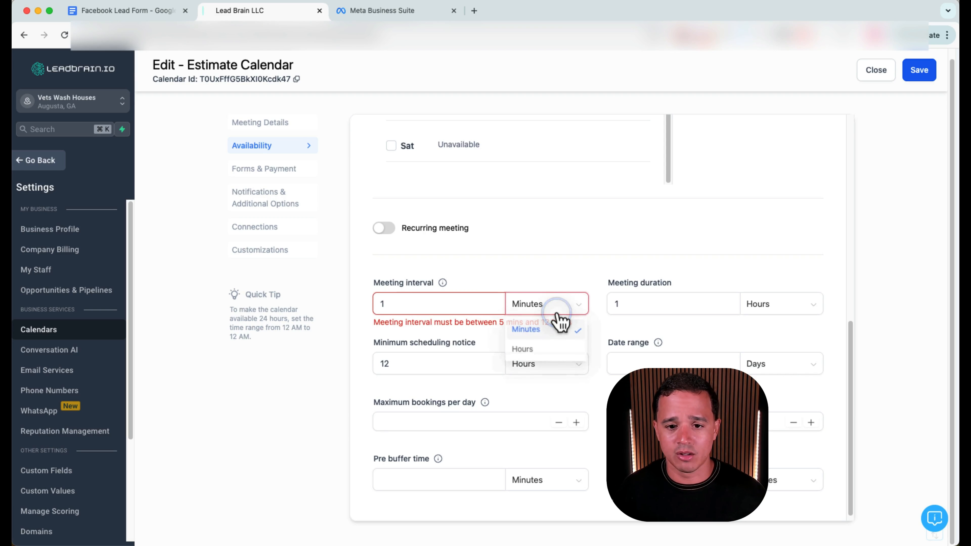
pyautogui.click(554, 350)
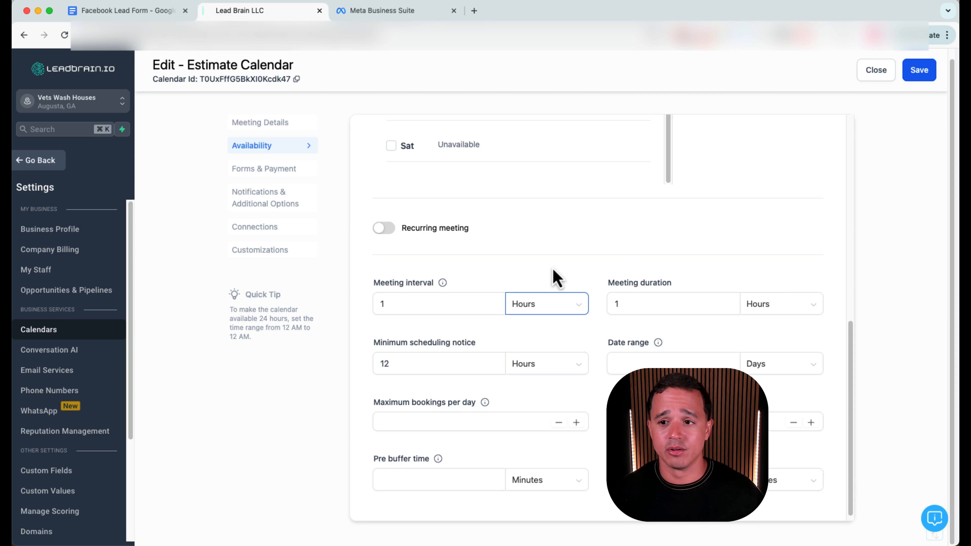
pyautogui.click(918, 77)
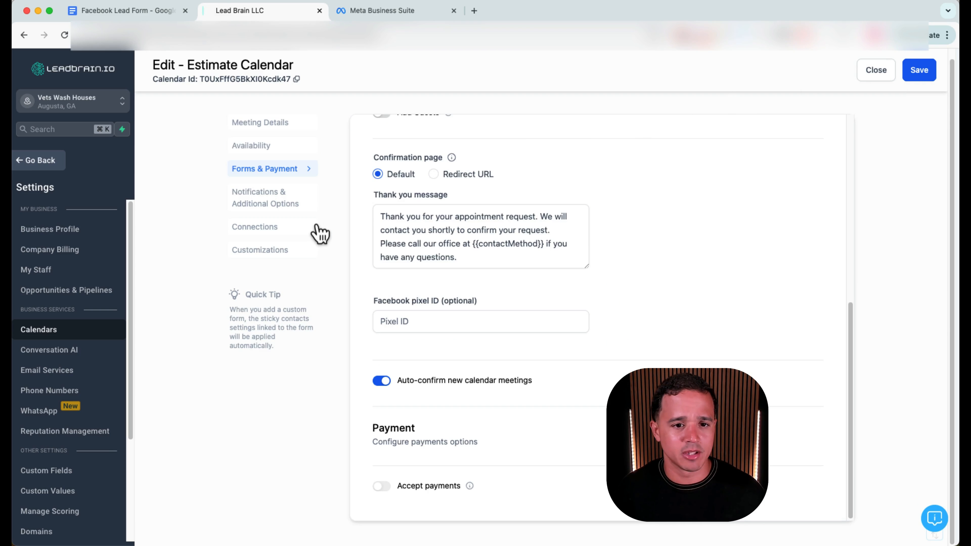
# Step: Send the acknowledgement email to the contact, allow Google Calendar invitations or update emails to attendees, and save the calendar
pyautogui.click(268, 203)
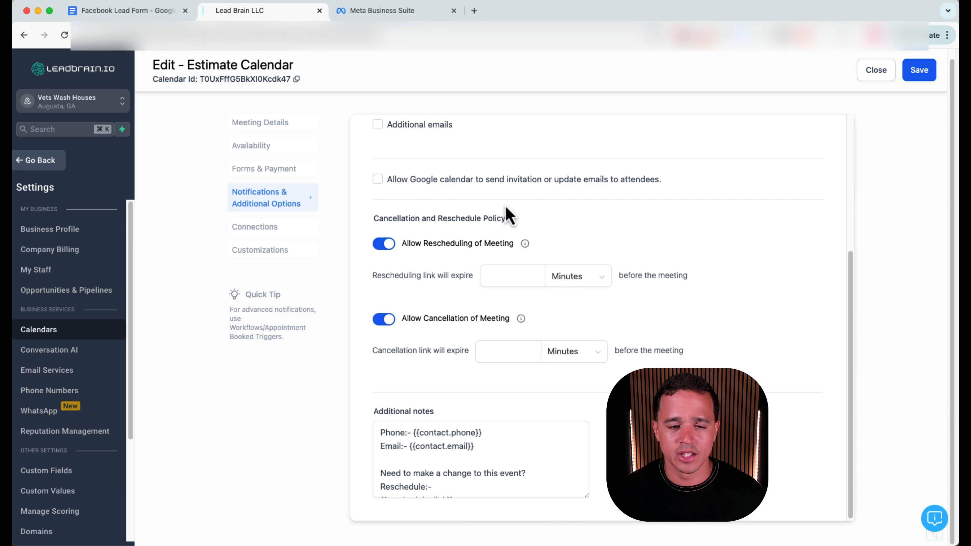
pyautogui.scroll(5, 511, 216)
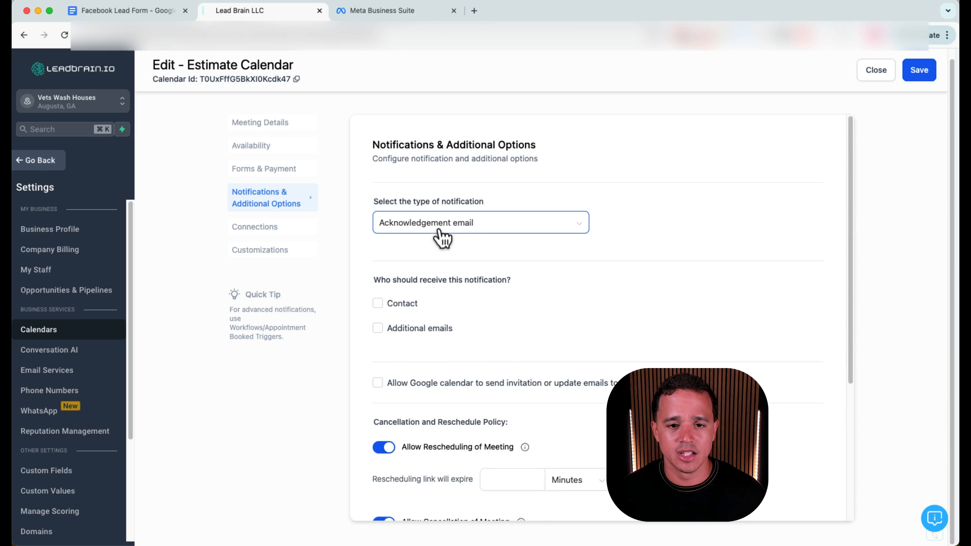
pyautogui.scroll(-1, 459, 286)
pyautogui.click(410, 288)
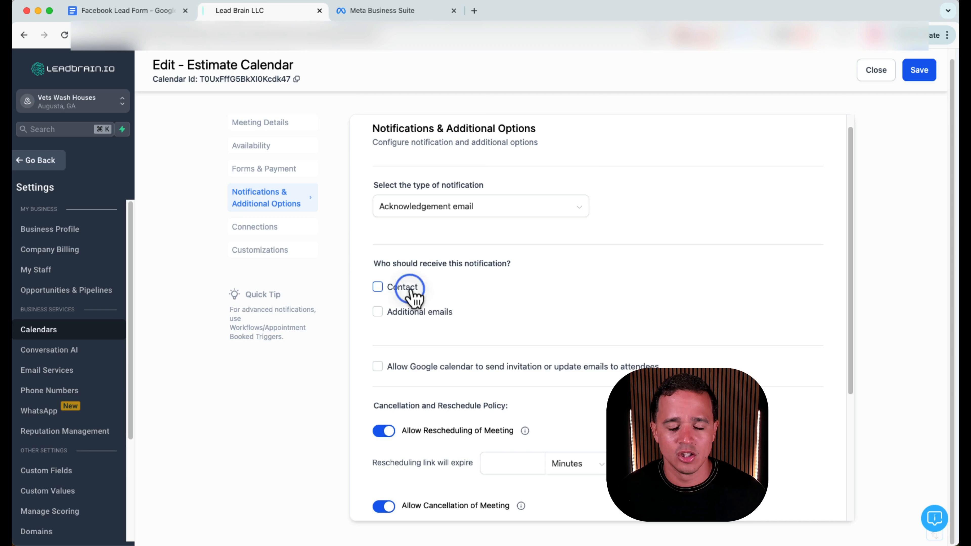
pyautogui.scroll(-1, 401, 273)
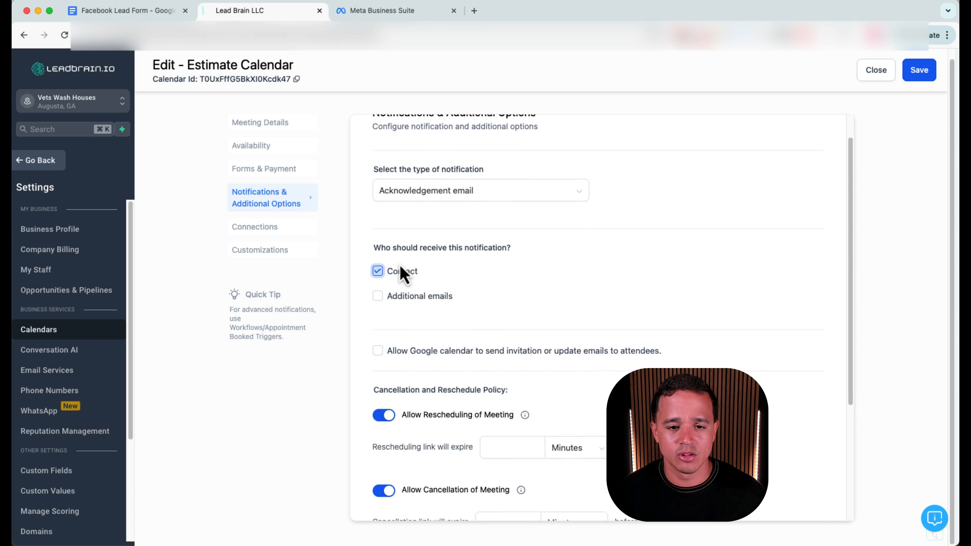
pyautogui.scroll(-1, 402, 272)
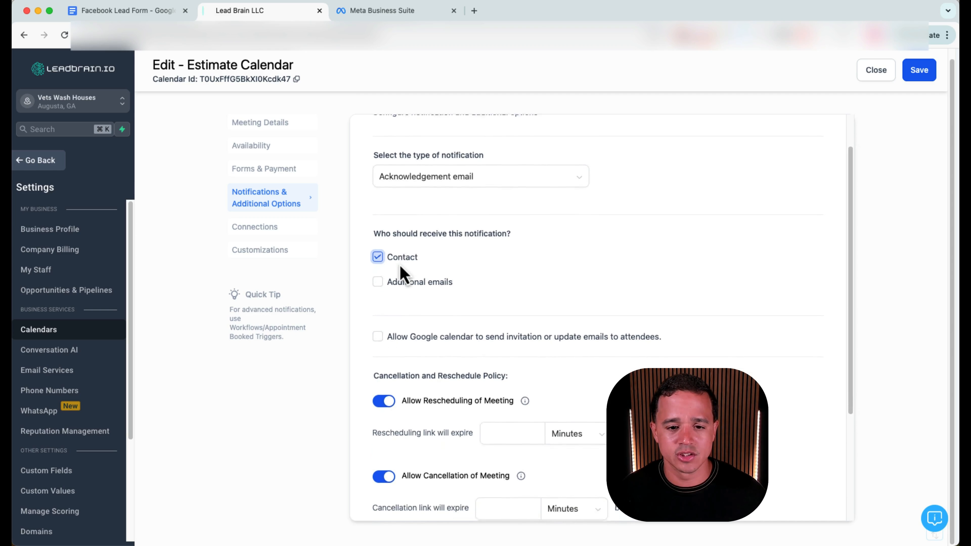
pyautogui.click(413, 335)
pyautogui.scroll(-8, 673, 264)
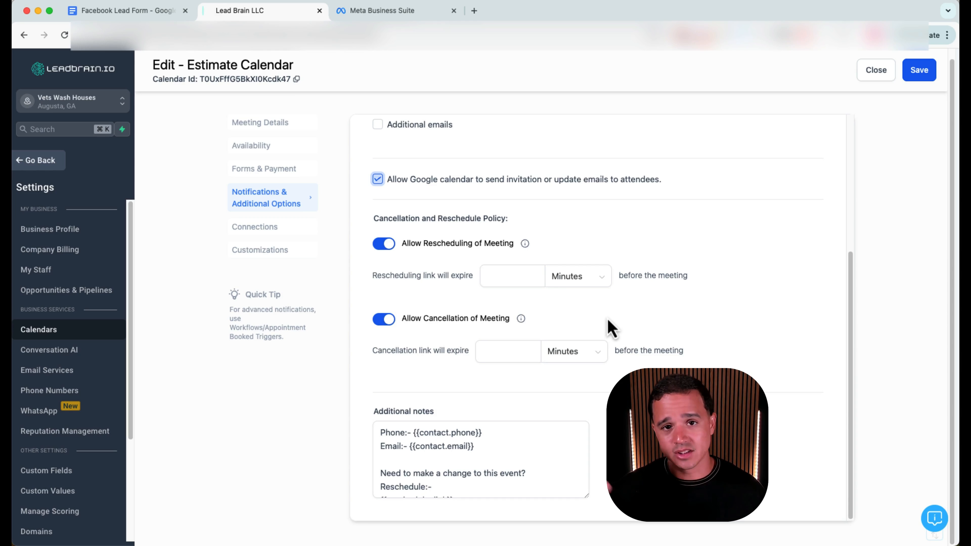
pyautogui.click(914, 70)
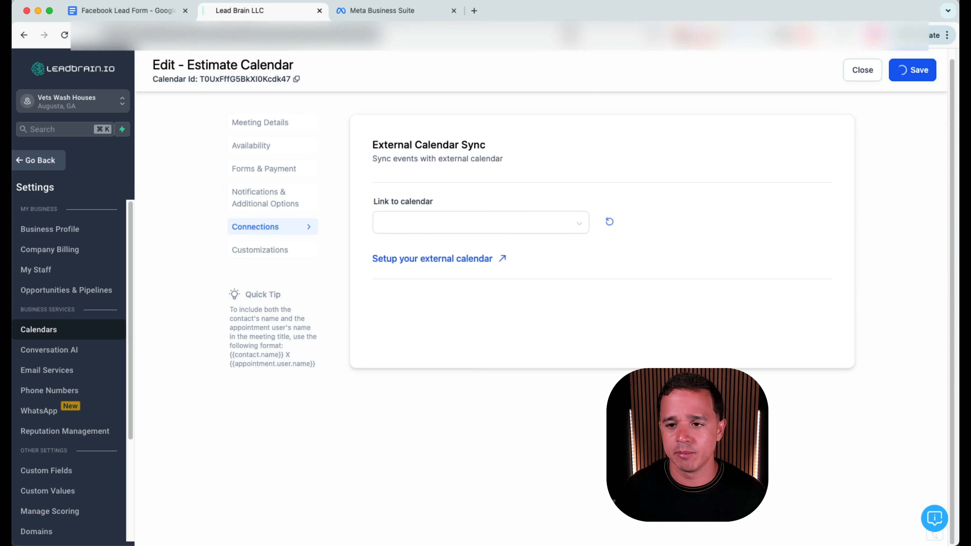
pyautogui.press('Return')
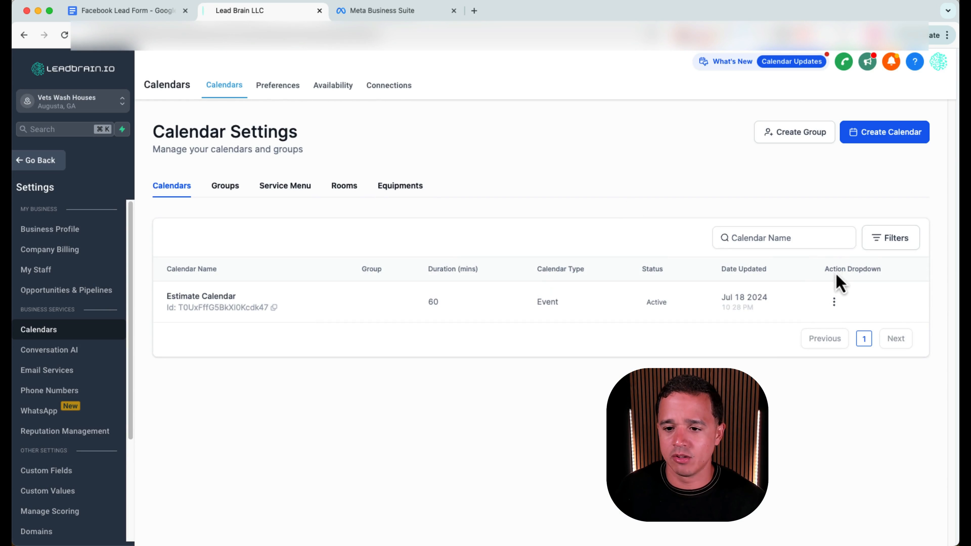
# Step: Open the Estimate Calendar's sharing options, copy its permanent link and close the dialog
pyautogui.click(835, 303)
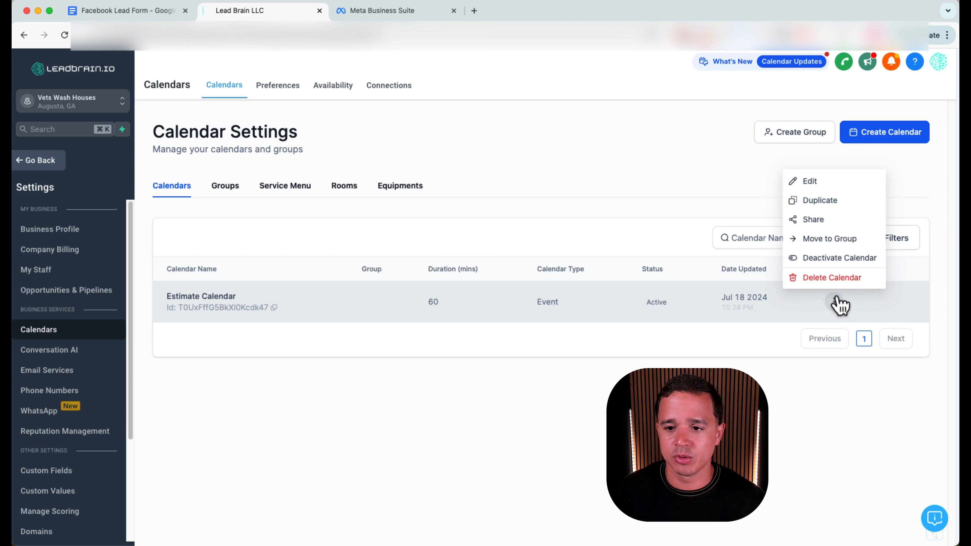
pyautogui.click(822, 224)
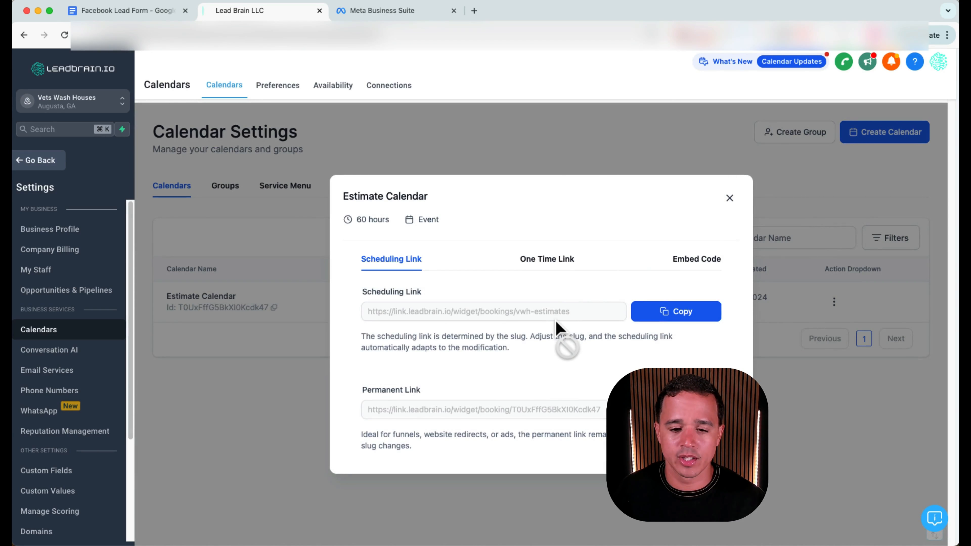
pyautogui.click(671, 315)
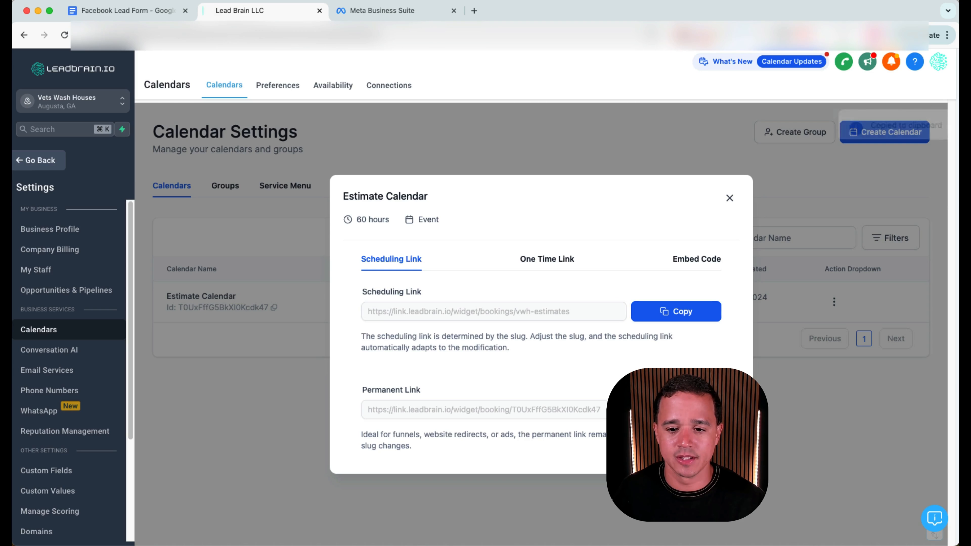
pyautogui.click(730, 199)
# Step: In the Facebook Lead Form Google Doc, paste the booking link as a new checklist item below the booking automation item
pyautogui.click(126, 11)
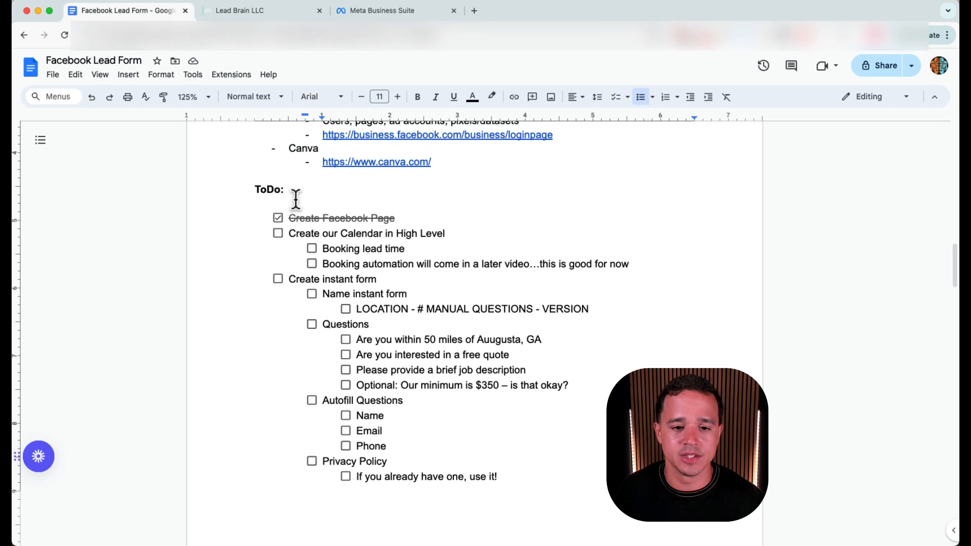
pyautogui.click(673, 265)
pyautogui.press('Return')
pyautogui.press('super+v')
pyautogui.scroll(-2, 347, 239)
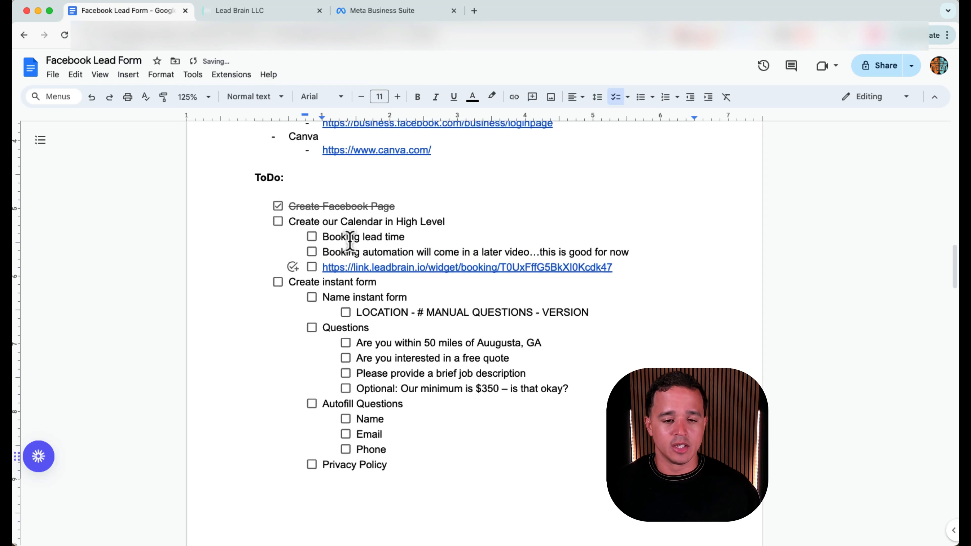
pyautogui.scroll(-1, 369, 291)
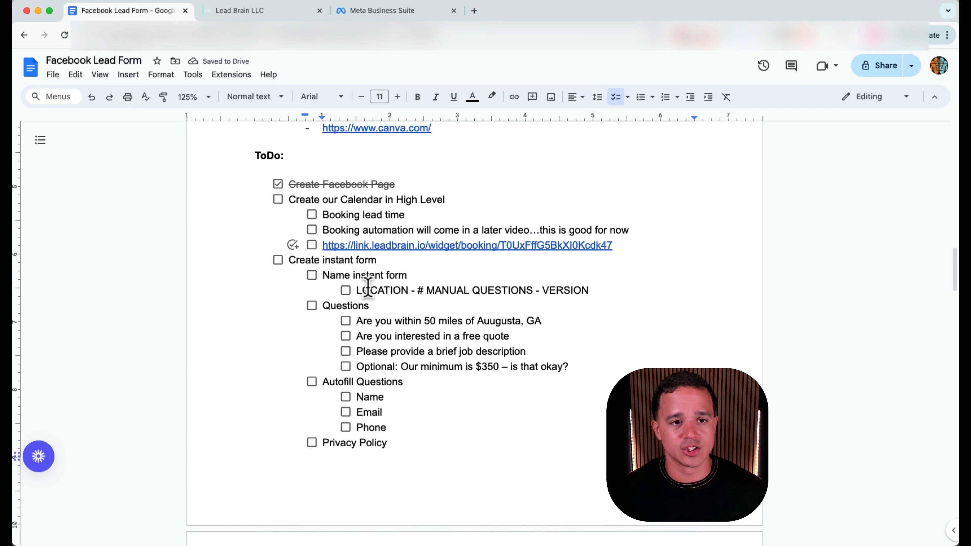
# Step: Switch to Meta Business Suite, search all tools for "instant" and open Instant Forms
pyautogui.click(401, 16)
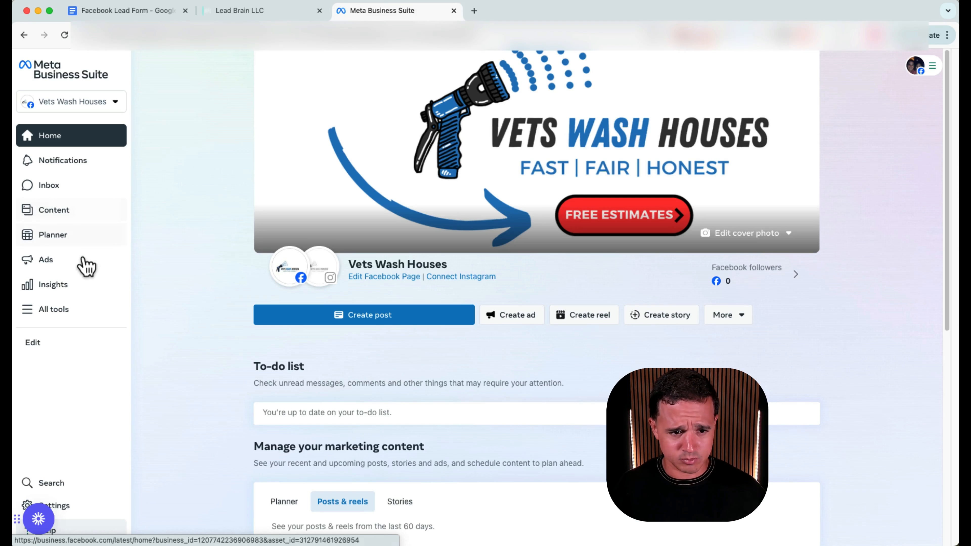
pyautogui.click(81, 310)
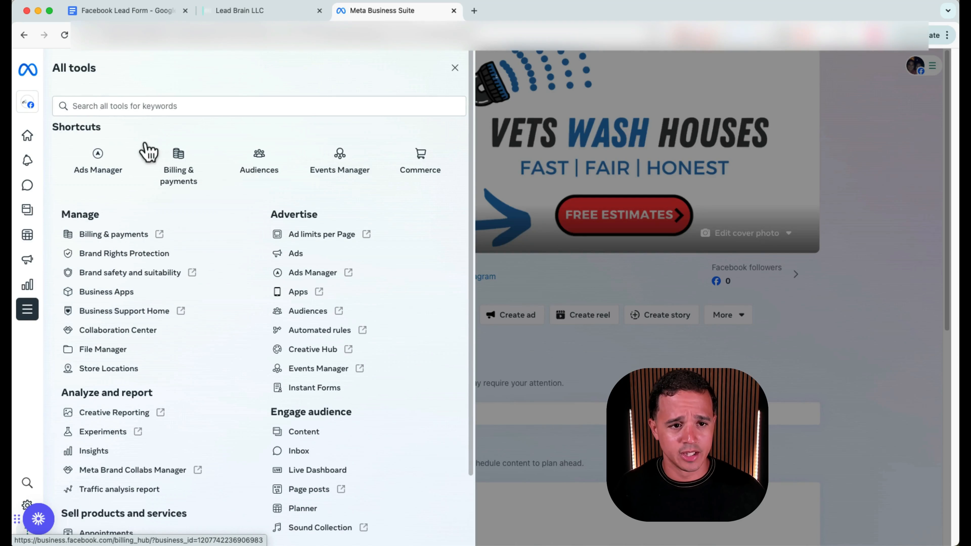
pyautogui.click(160, 107)
pyautogui.write('instant')
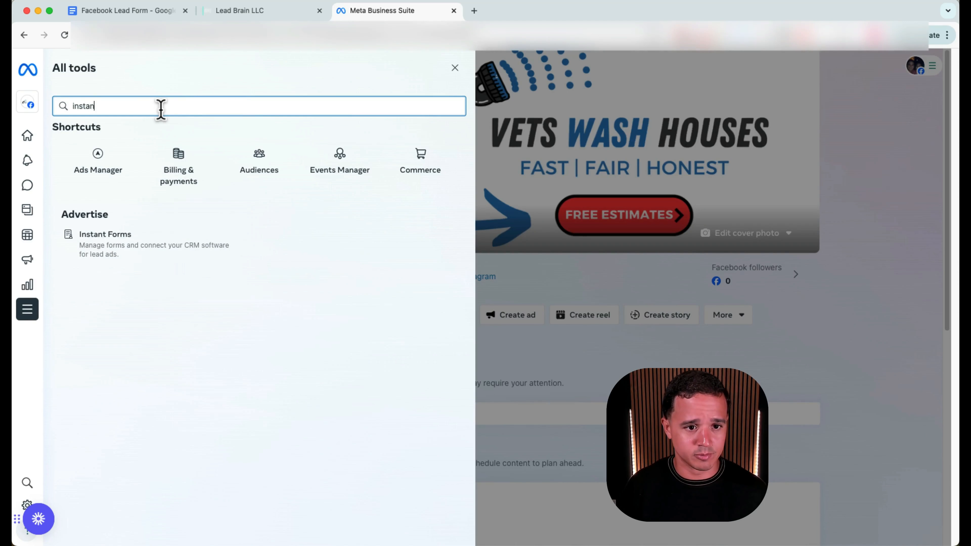
pyautogui.click(147, 254)
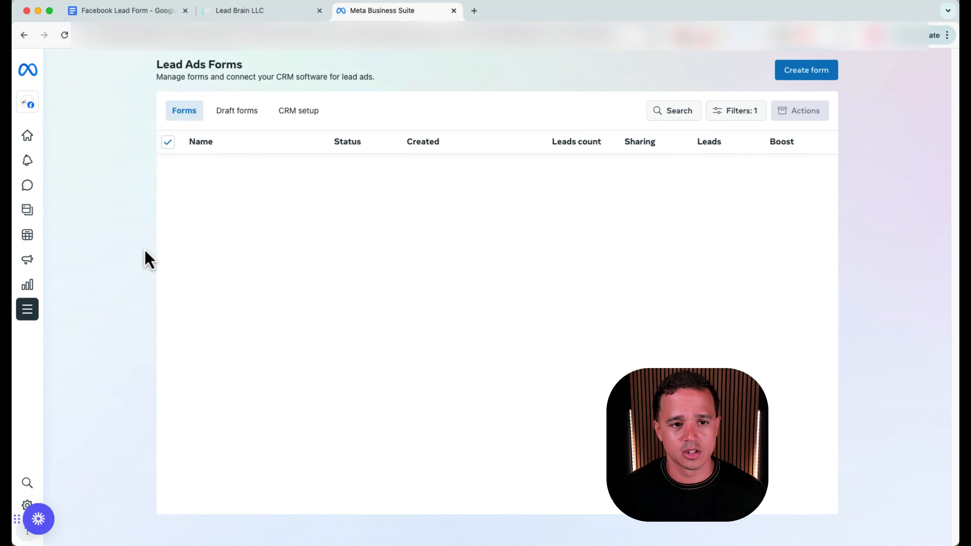
# Step: Create a new lead form and name it "AUGUSTA - 4 QUESTIONS - v1"
pyautogui.click(822, 73)
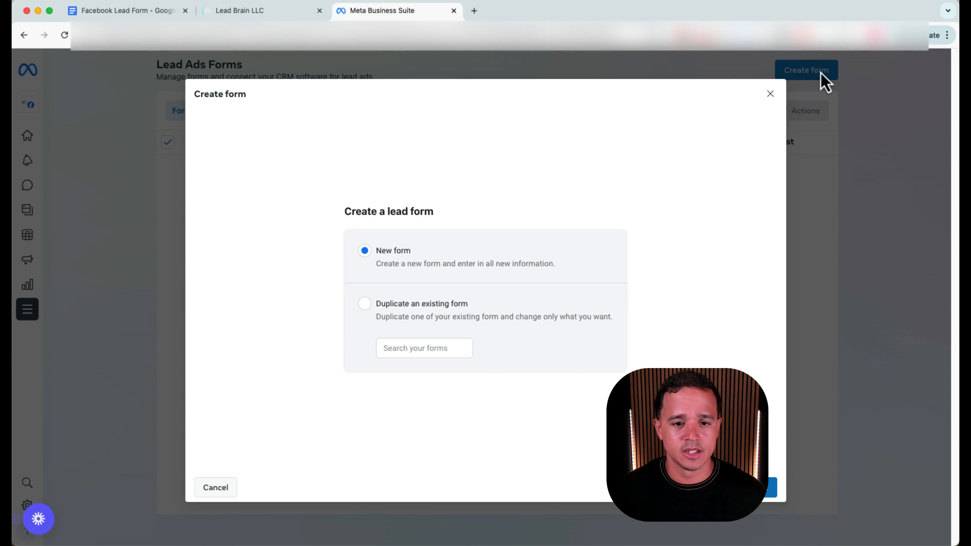
pyautogui.click(764, 490)
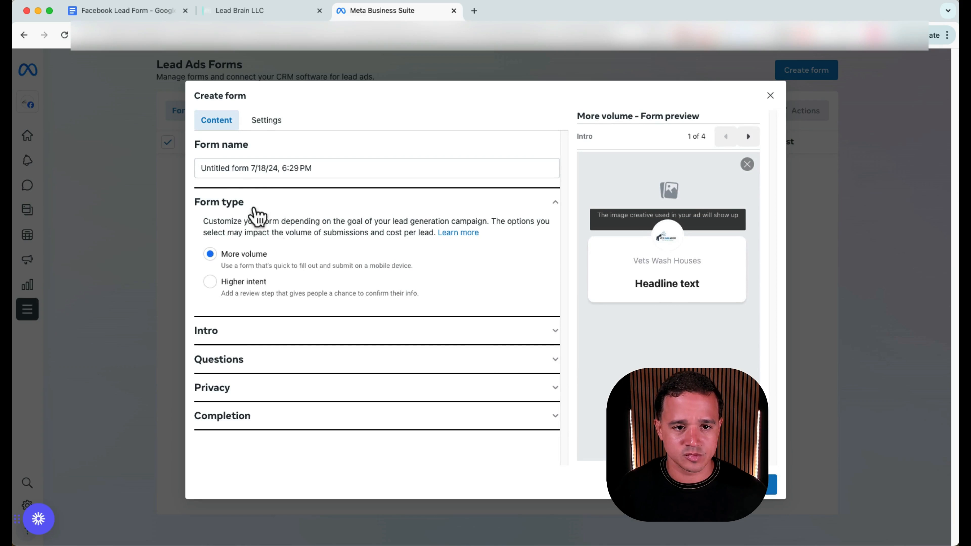
pyautogui.tripleClick(239, 165)
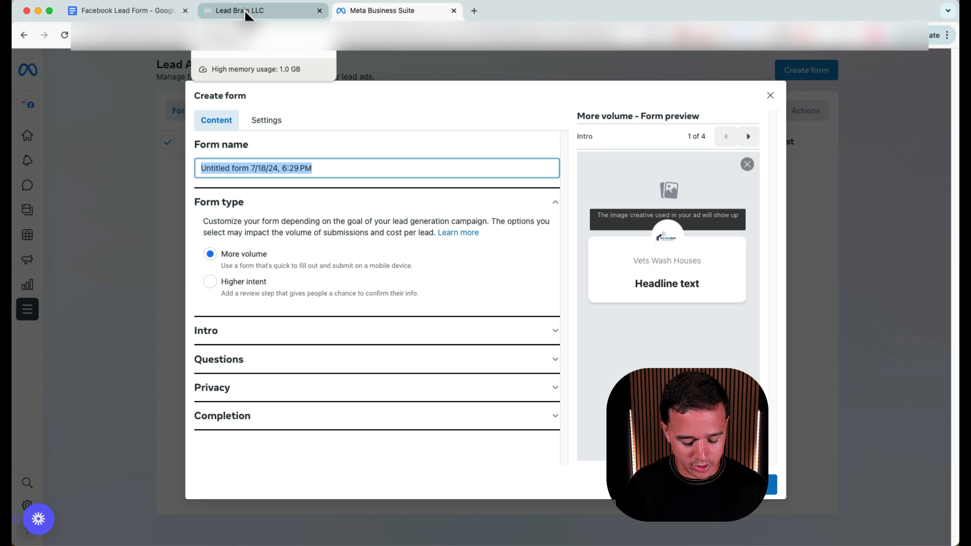
pyautogui.write('AUGUSTA - 4 QUESTIONS - v1')
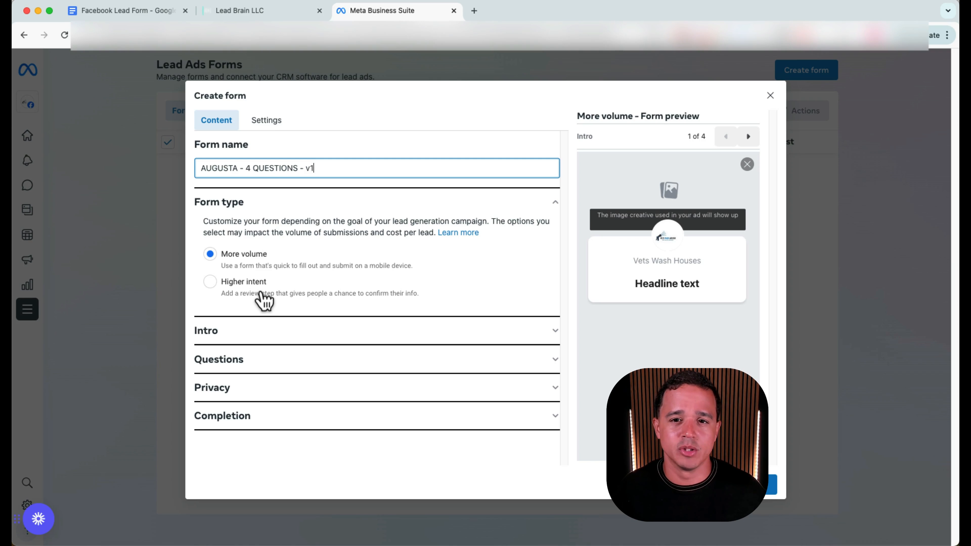
# Step: Set the form's sharing to Open in its configuration settings and return to the form content
pyautogui.click(269, 122)
pyautogui.click(228, 243)
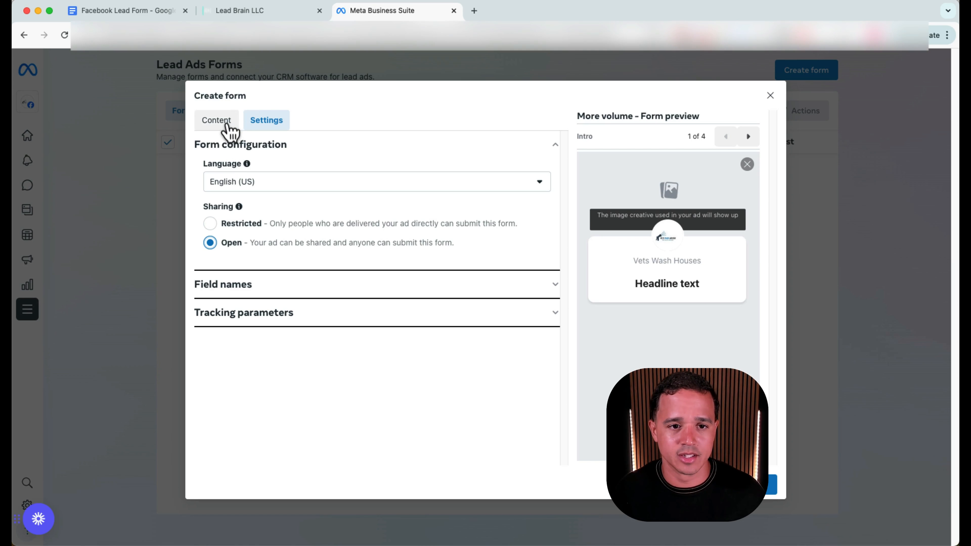
pyautogui.click(226, 124)
# Step: In the form's Intro section, set the background image to use the image from the ad
pyautogui.click(228, 332)
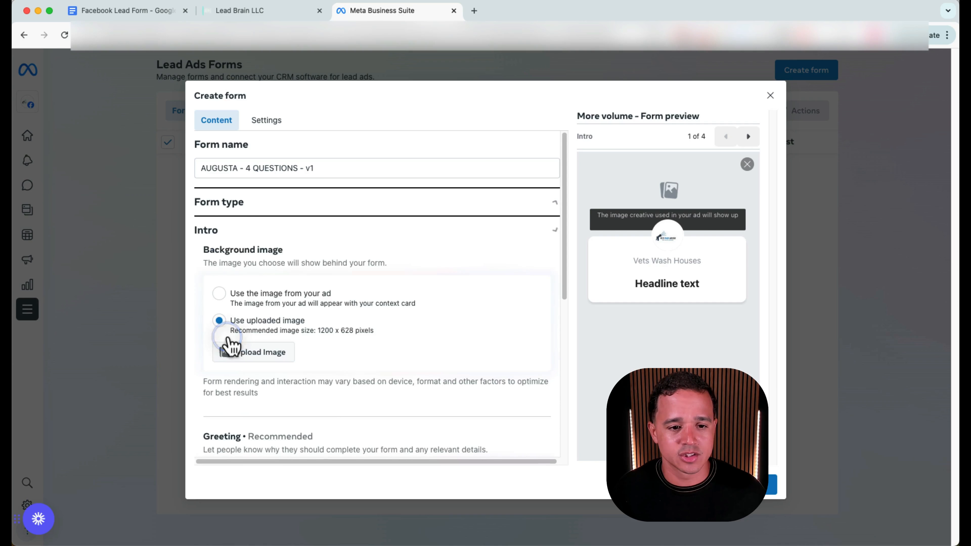
pyautogui.scroll(-2, 317, 291)
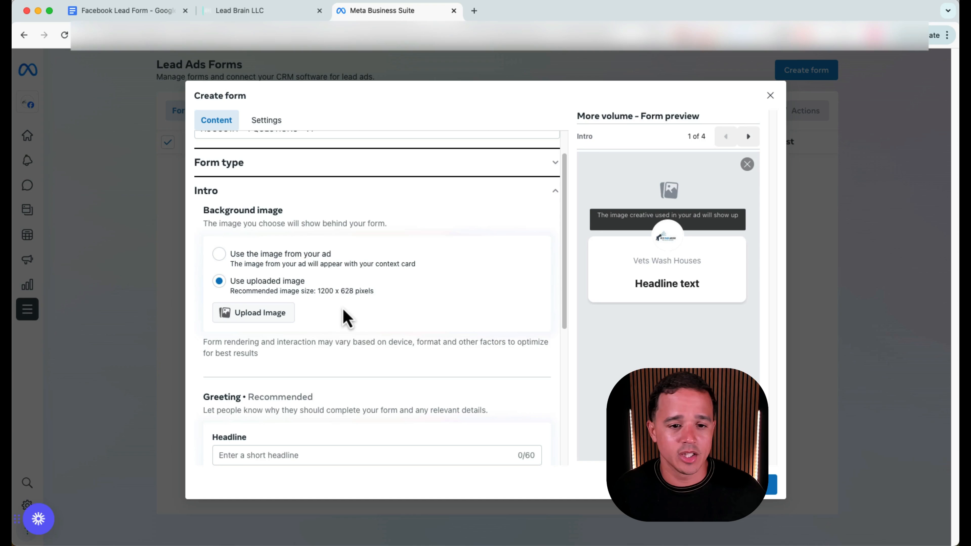
pyautogui.click(273, 256)
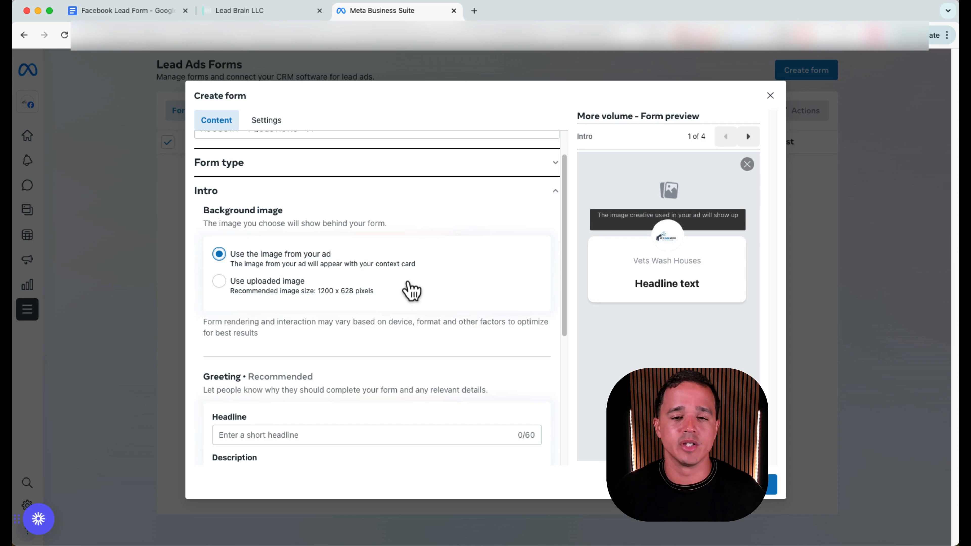
pyautogui.scroll(-2, 364, 354)
# Step: Switch to the Facebook Lead Form Google Doc, find the Greetings section and copy the headline "Vets Wash Houses!"
pyautogui.click(239, 10)
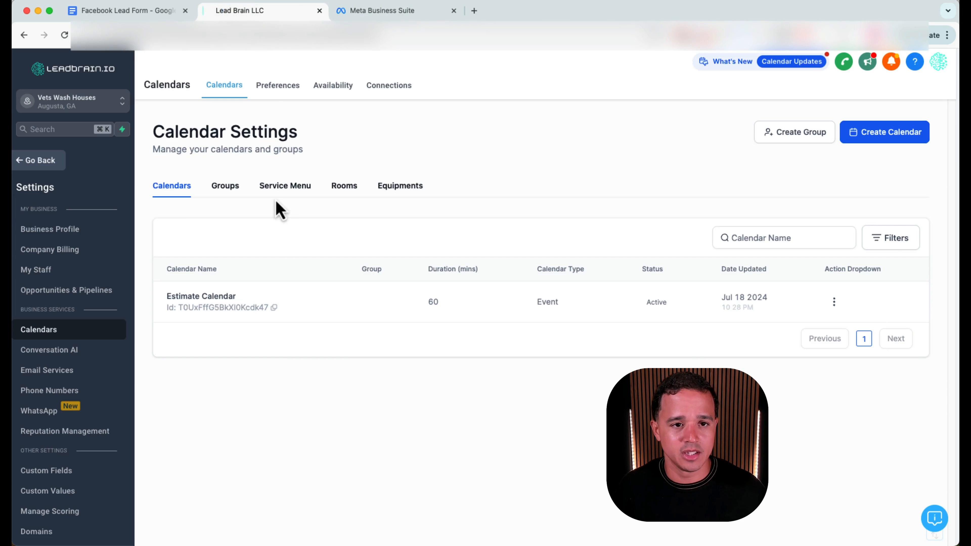
pyautogui.click(141, 10)
pyautogui.scroll(-15, 377, 346)
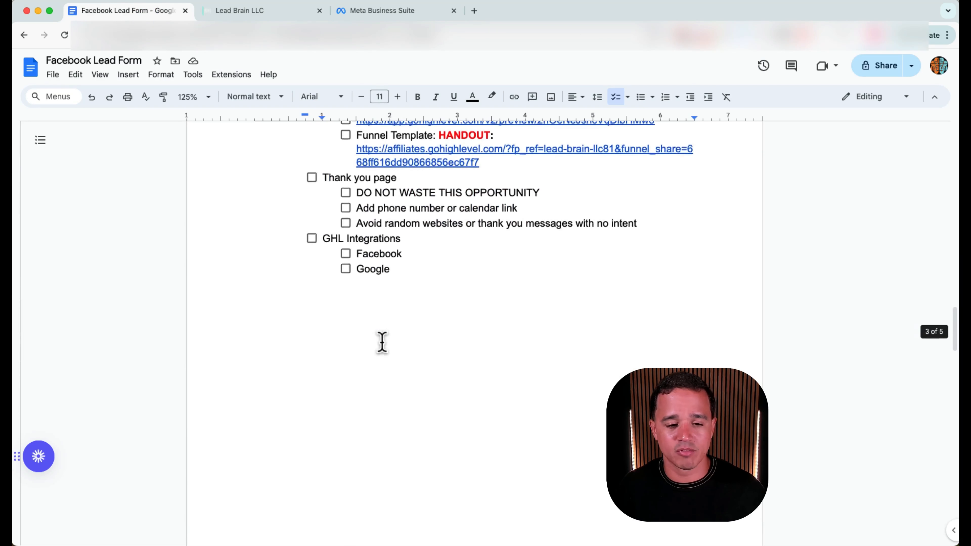
pyautogui.scroll(-15, 382, 343)
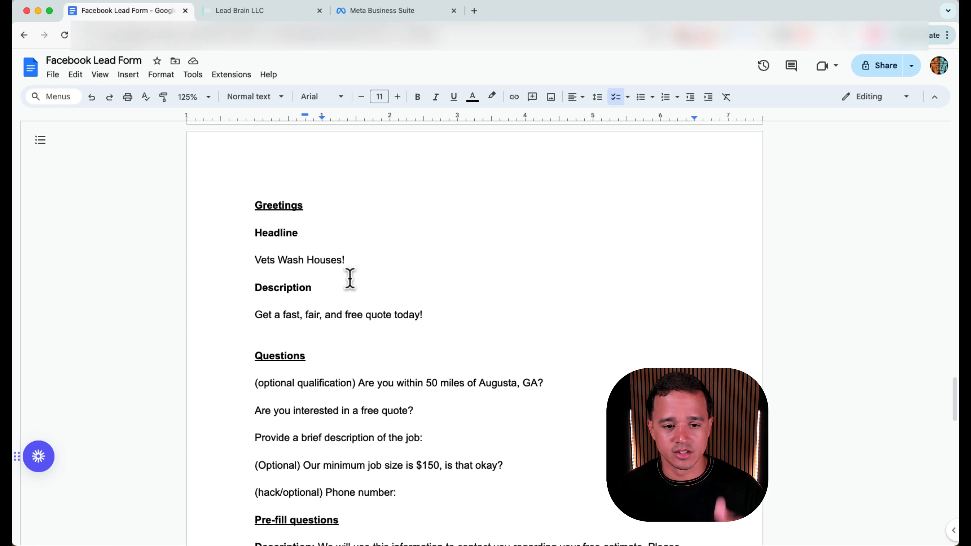
pyautogui.scroll(15, 350, 280)
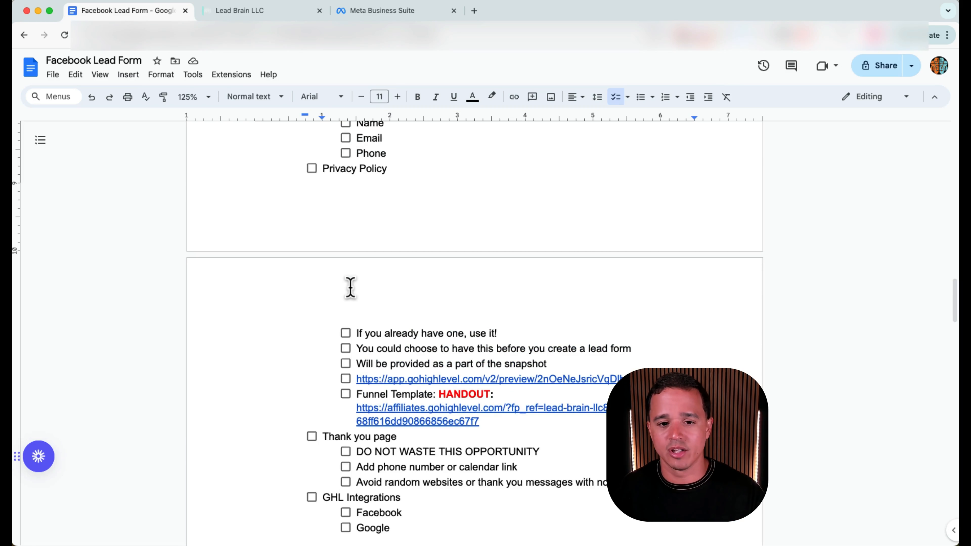
pyautogui.scroll(-8, 350, 283)
pyautogui.scroll(-8, 350, 288)
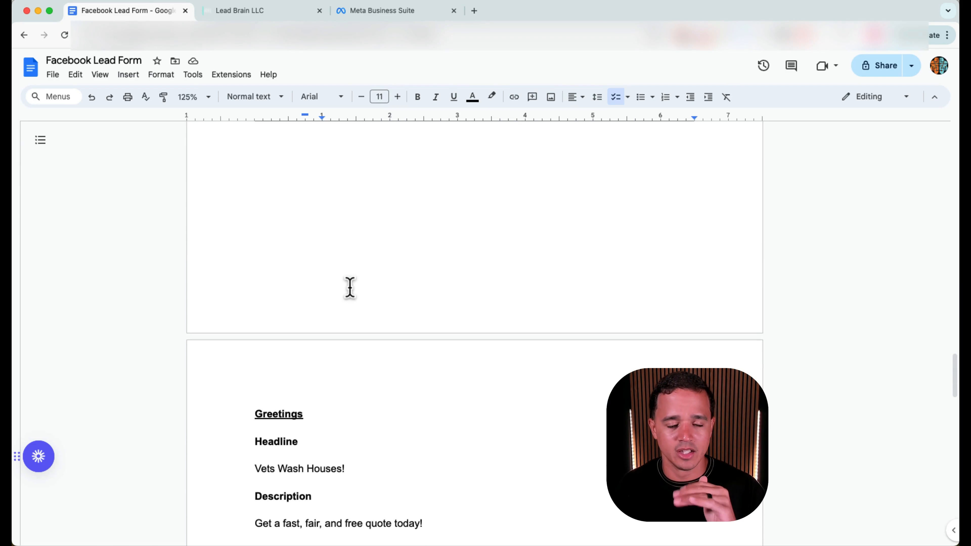
pyautogui.scroll(-2, 350, 287)
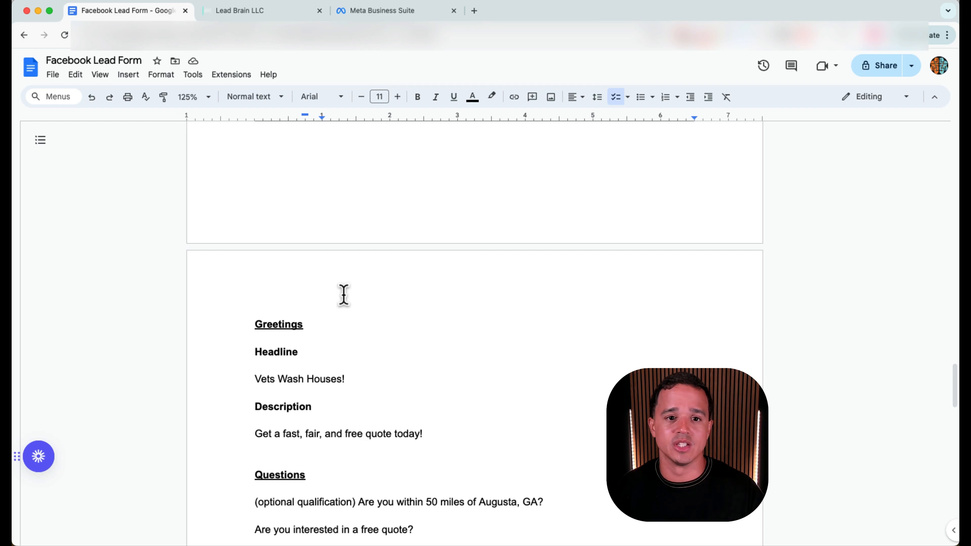
pyautogui.scroll(-2, 291, 351)
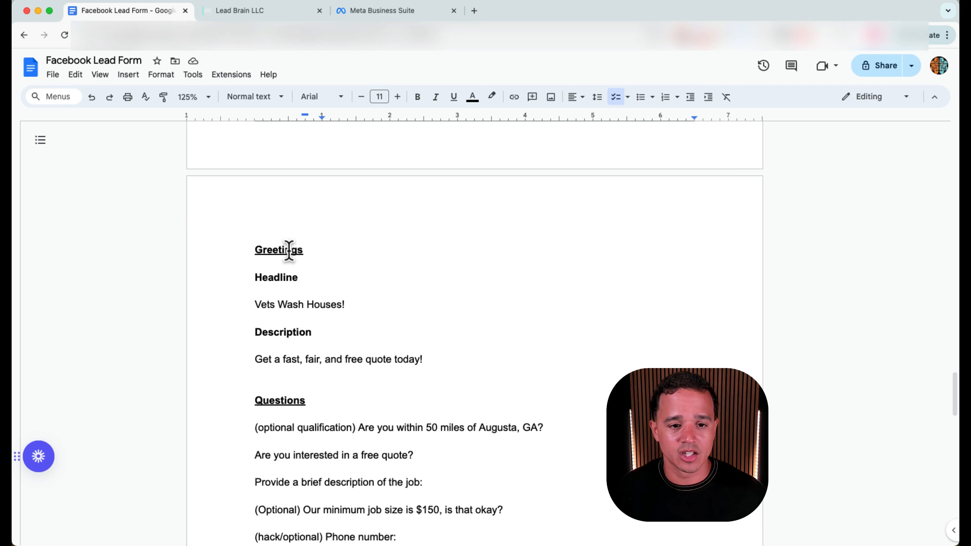
pyautogui.moveTo(255, 306); pyautogui.dragTo(349, 308)
pyautogui.press('super+c')
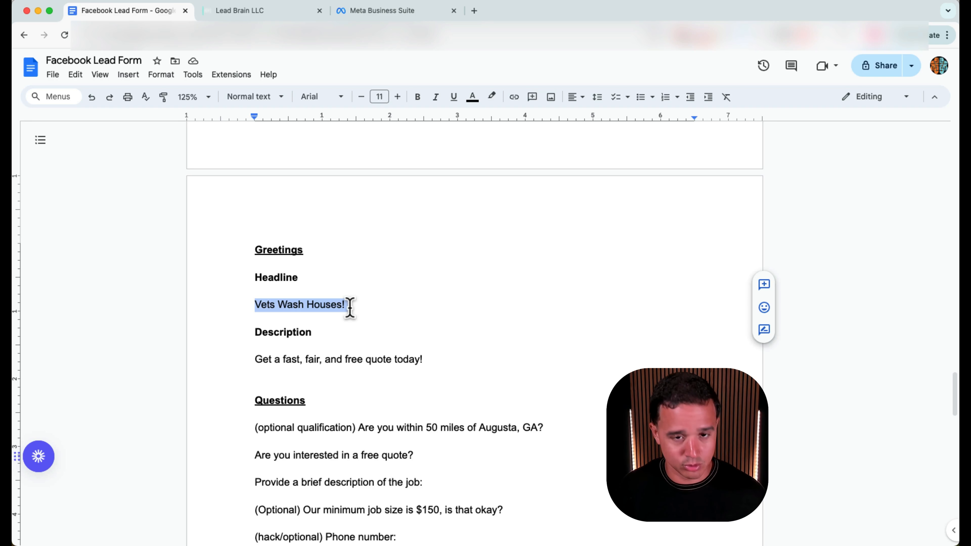
# Step: Switch to Meta Business Suite and paste "Vets Wash Houses!" as the greeting headline
pyautogui.click(396, 17)
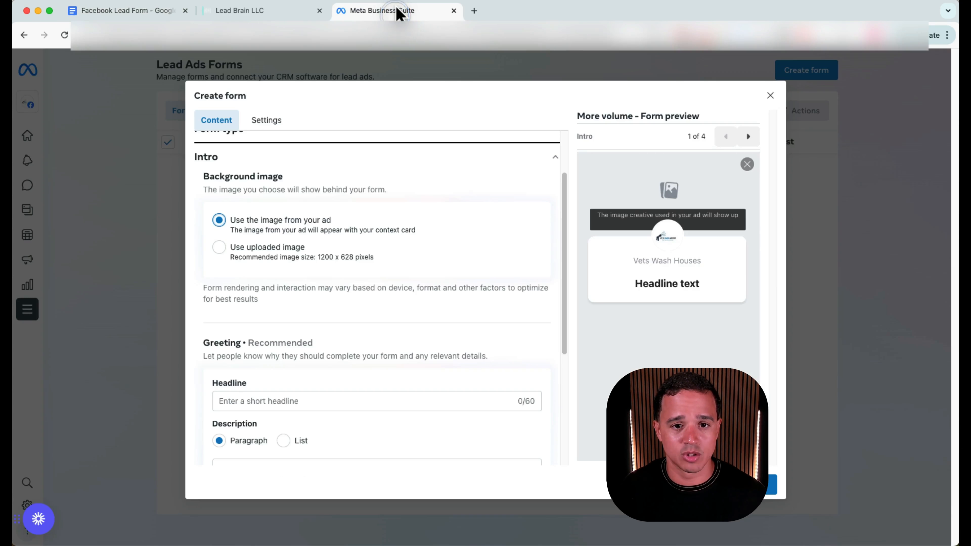
pyautogui.click(277, 402)
pyautogui.press('super+v')
pyautogui.scroll(-1, 347, 393)
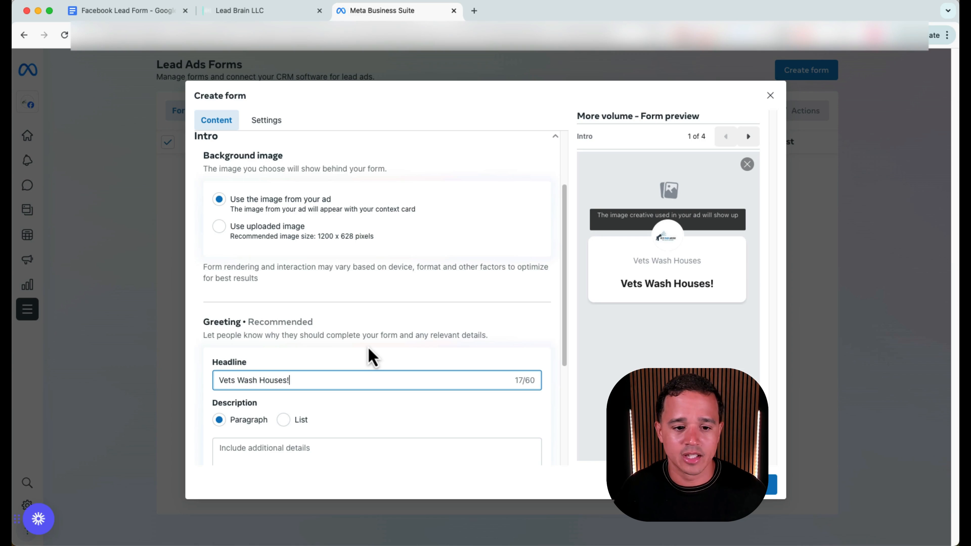
# Step: Copy "Get a fast, fair, and free quote today!" from the Google Doc into the Meta form's greeting description
pyautogui.click(126, 11)
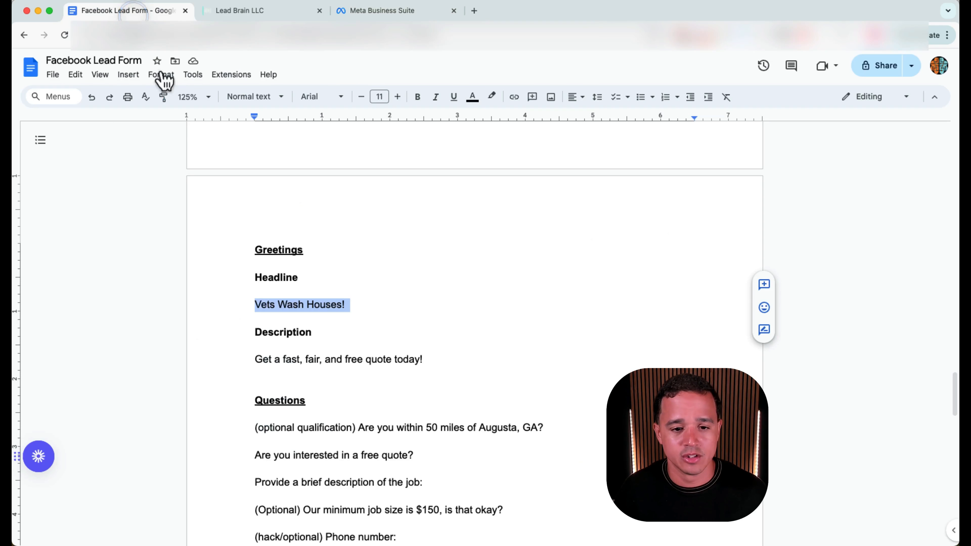
pyautogui.click(267, 360)
pyautogui.moveTo(267, 360); pyautogui.dragTo(431, 362)
pyautogui.press('super+c')
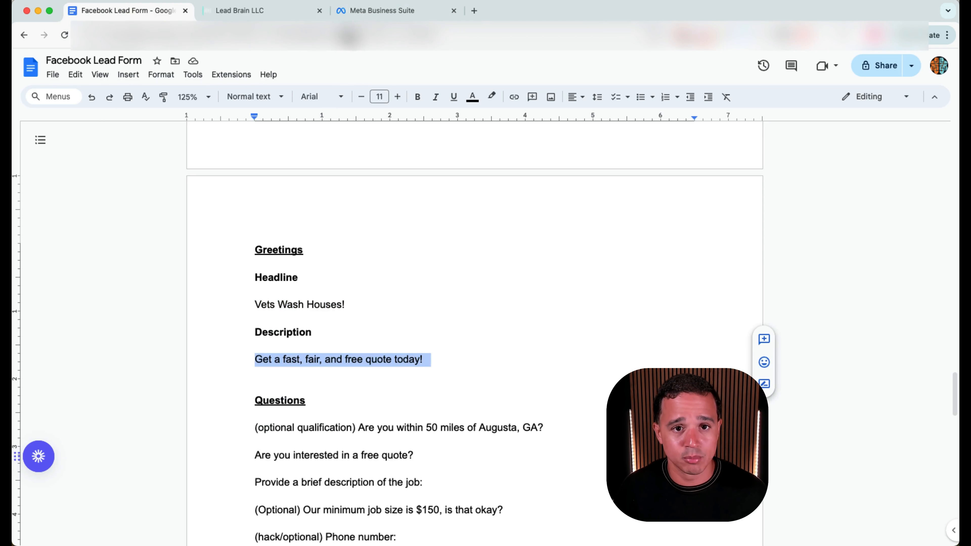
pyautogui.click(227, 15)
pyautogui.click(360, 13)
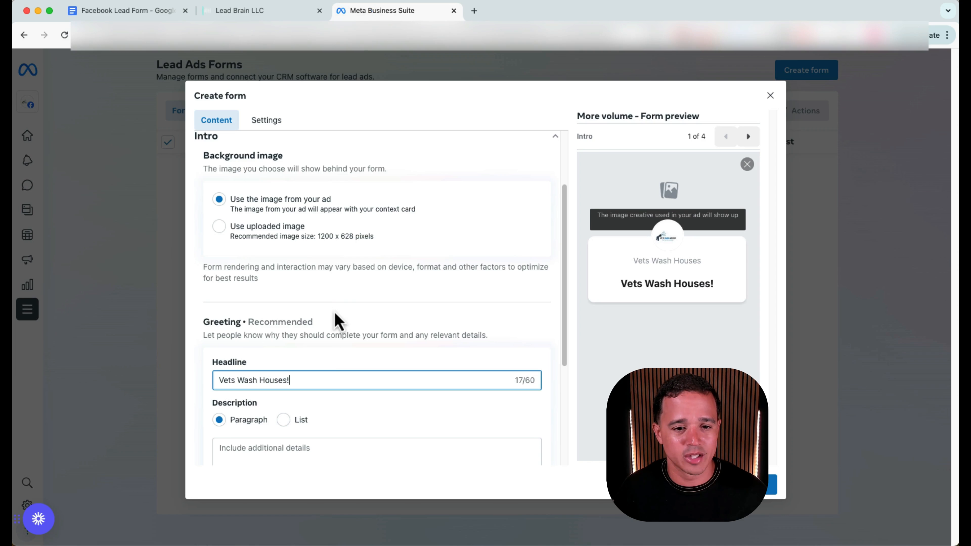
pyautogui.click(339, 444)
pyautogui.press('super+v')
pyautogui.scroll(-3, 362, 405)
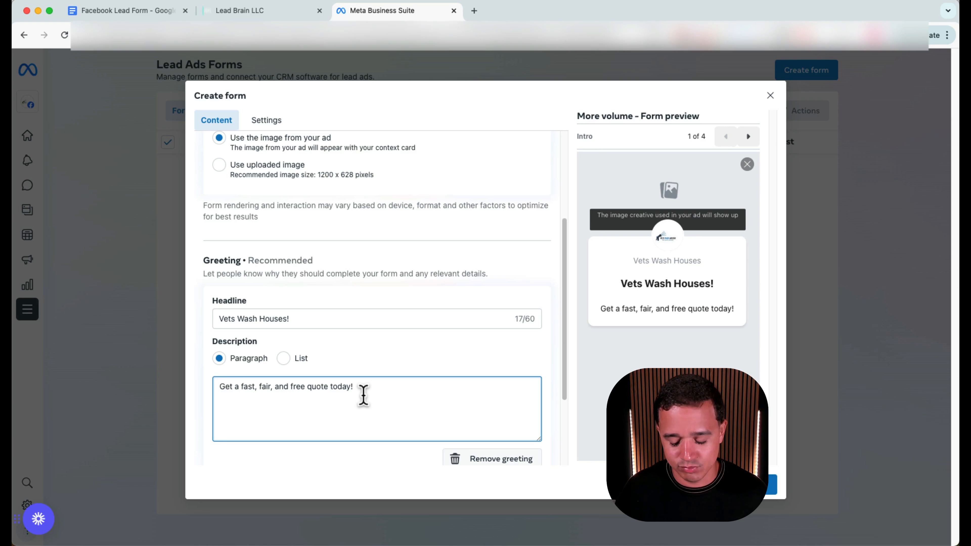
# Step: Expand the Questions section of the lead form
pyautogui.scroll(-3, 354, 388)
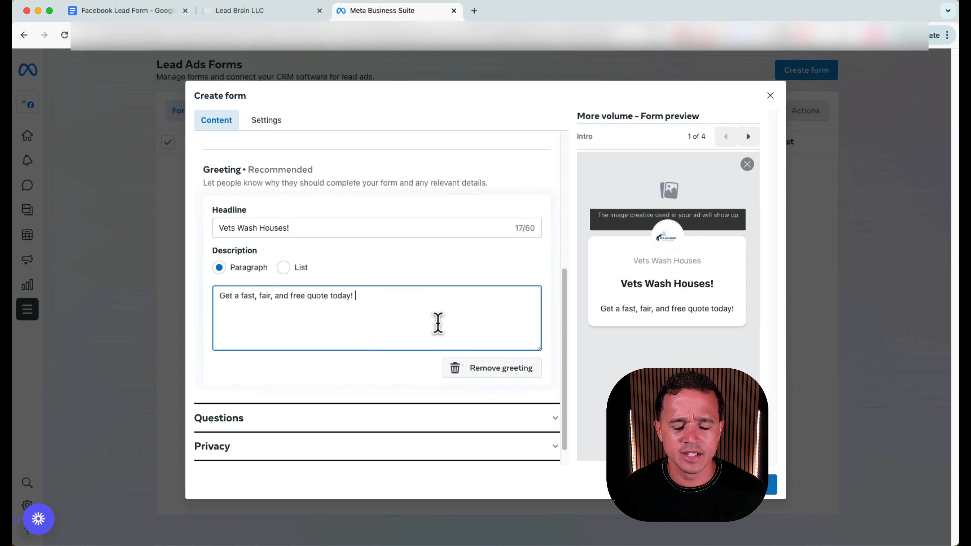
pyautogui.click(265, 422)
pyautogui.scroll(-2, 303, 289)
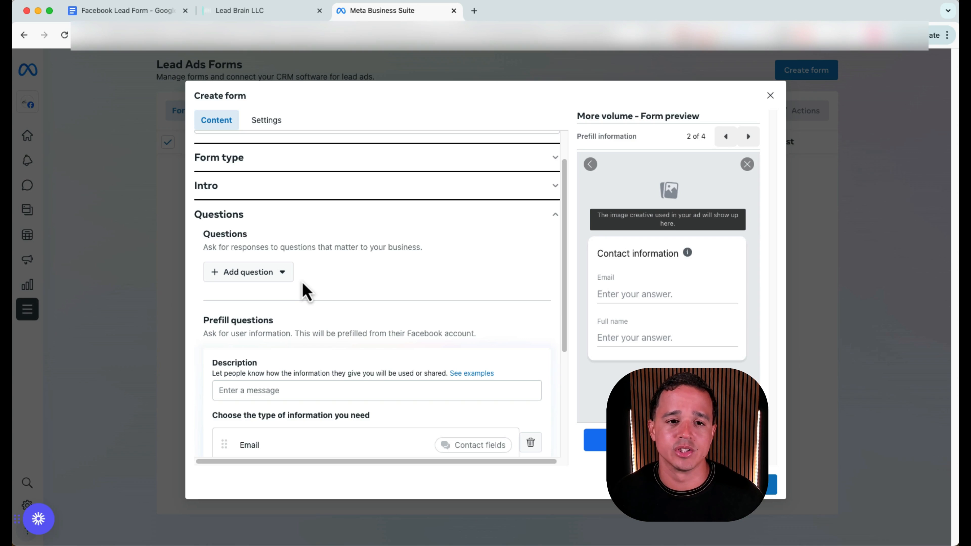
# Step: Switch to the Google Doc and copy the qualification question "Are you within 50 miles of Augusta, GA?"
pyautogui.click(123, 10)
pyautogui.scroll(-5, 353, 292)
pyautogui.doubleClick(286, 215)
pyautogui.moveTo(286, 215); pyautogui.dragTo(537, 211)
pyautogui.press('super+c')
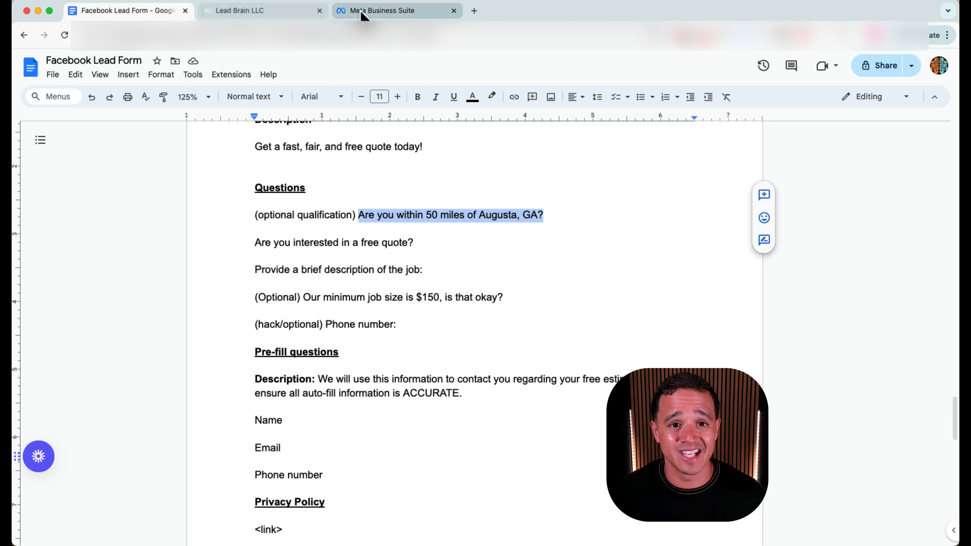
# Step: In Meta Business Suite, add a multiple choice question and paste "Are you within 50 miles of Augusta, GA?" as its text
pyautogui.click(346, 11)
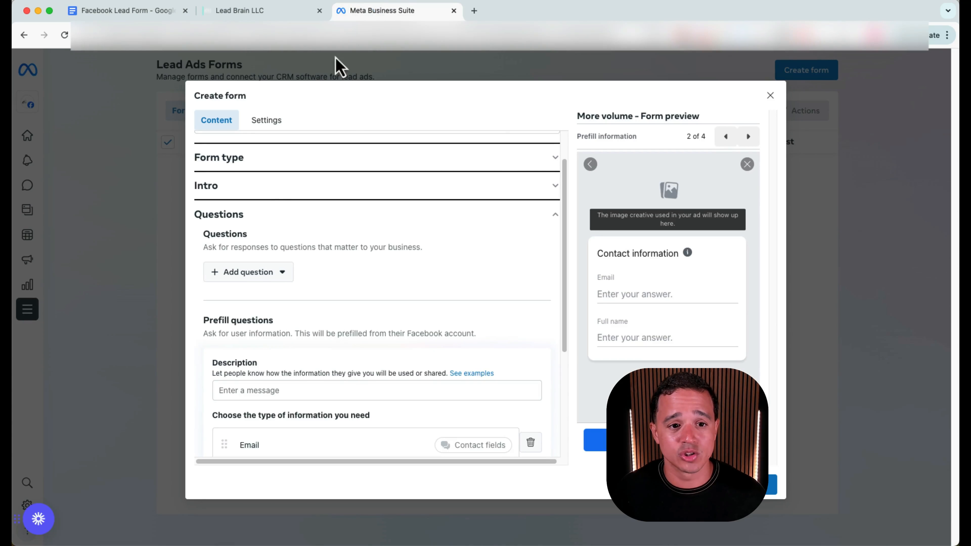
pyautogui.click(260, 272)
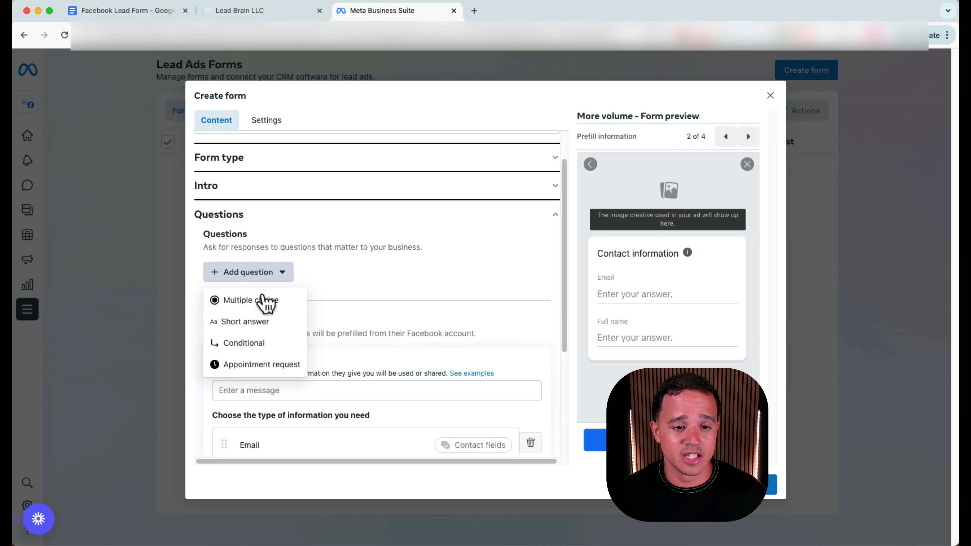
pyautogui.click(263, 304)
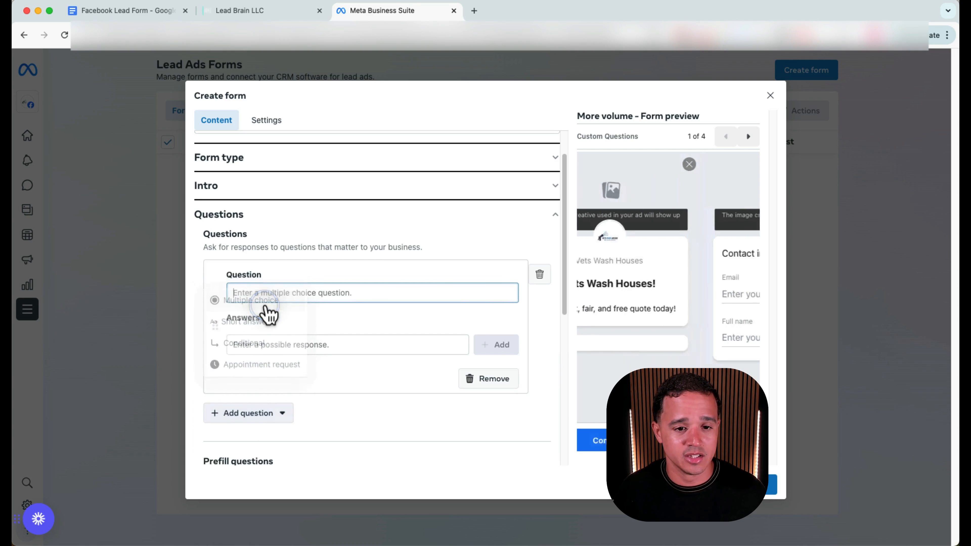
pyautogui.press('super+v')
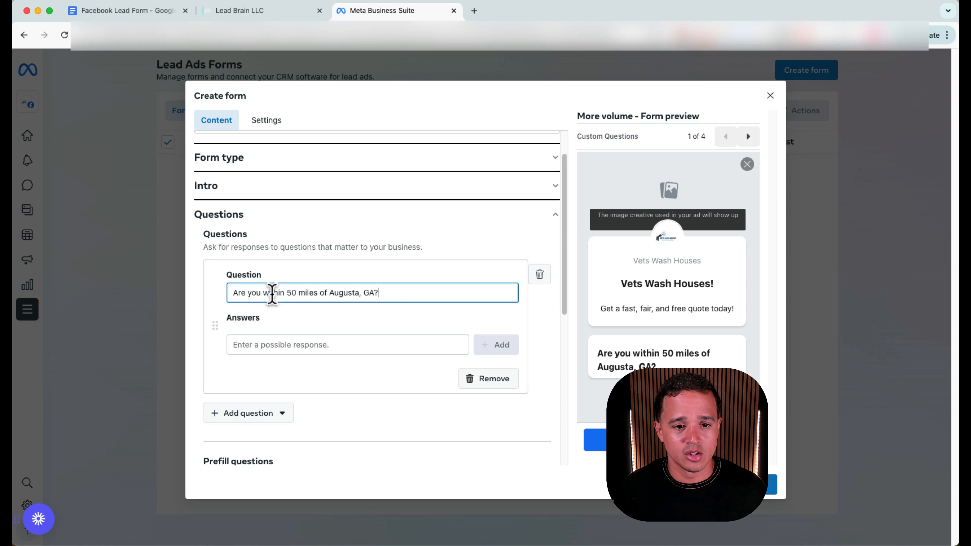
# Step: Insert "We service the Augusta, GA area." at the beginning of the question text
pyautogui.click(232, 295)
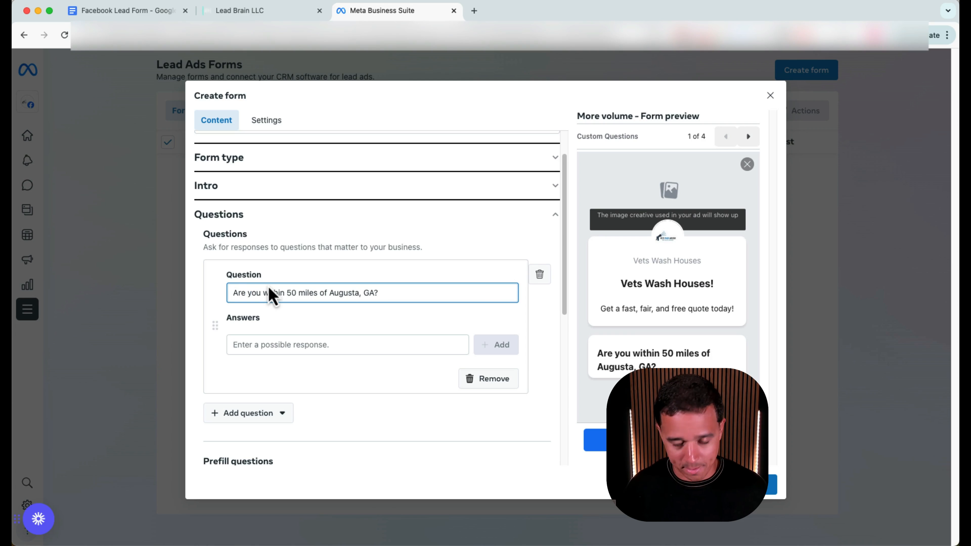
pyautogui.write('We service the ')
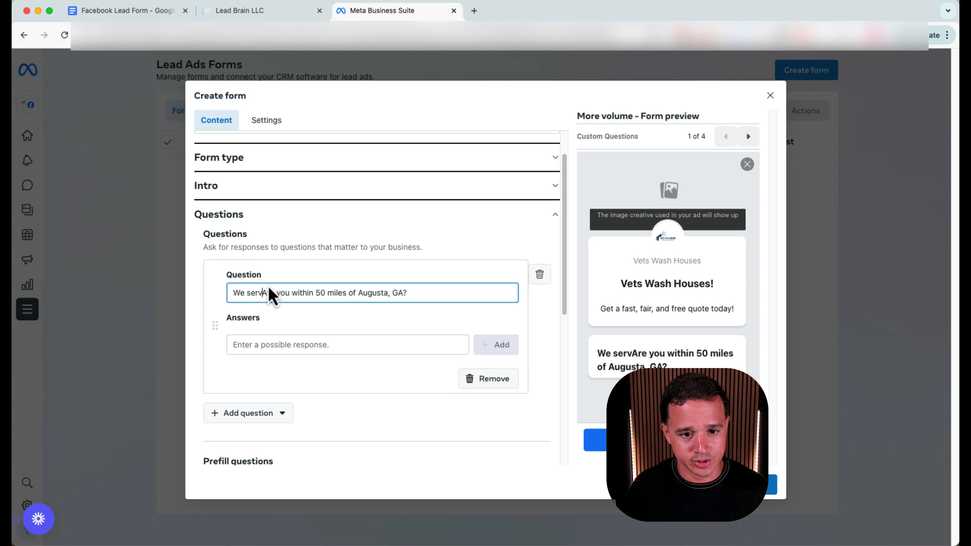
pyautogui.write('Augusta, GA')
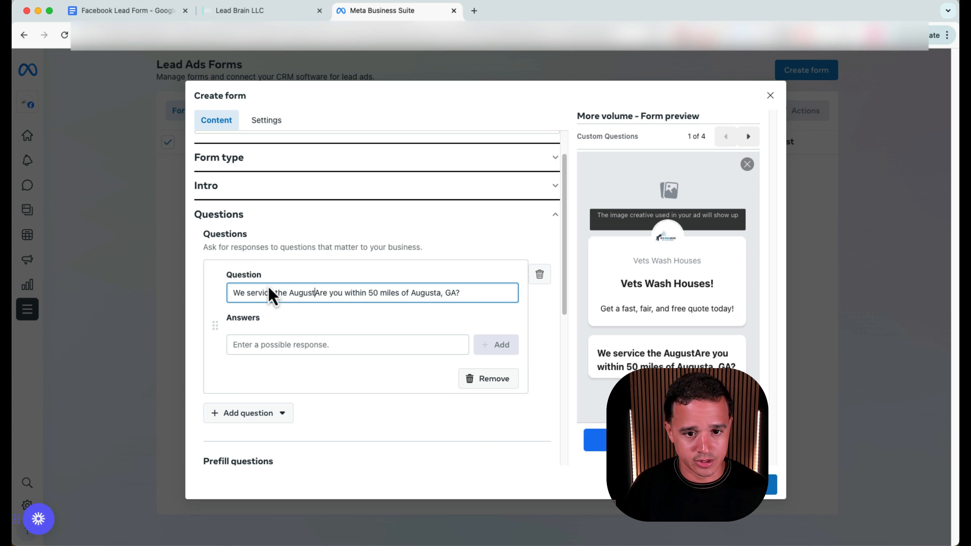
pyautogui.write(' area')
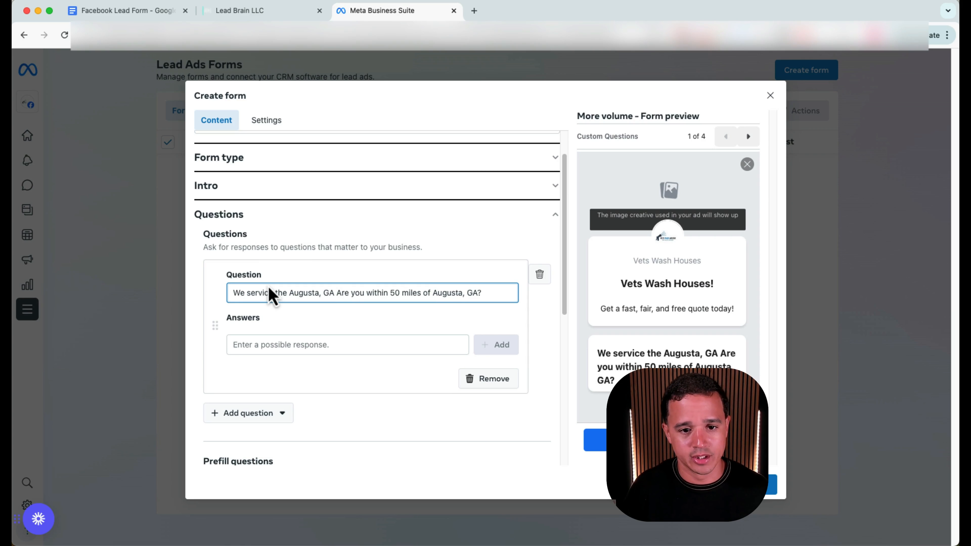
pyautogui.write('.')
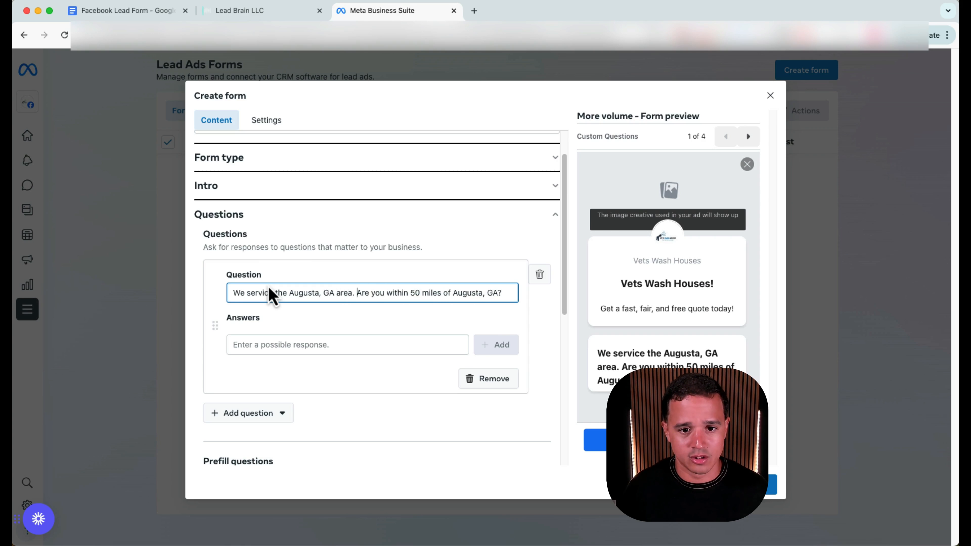
# Step: Add the answers "Yes" and "No" to the service area question and check them in the form preview
pyautogui.click(295, 343)
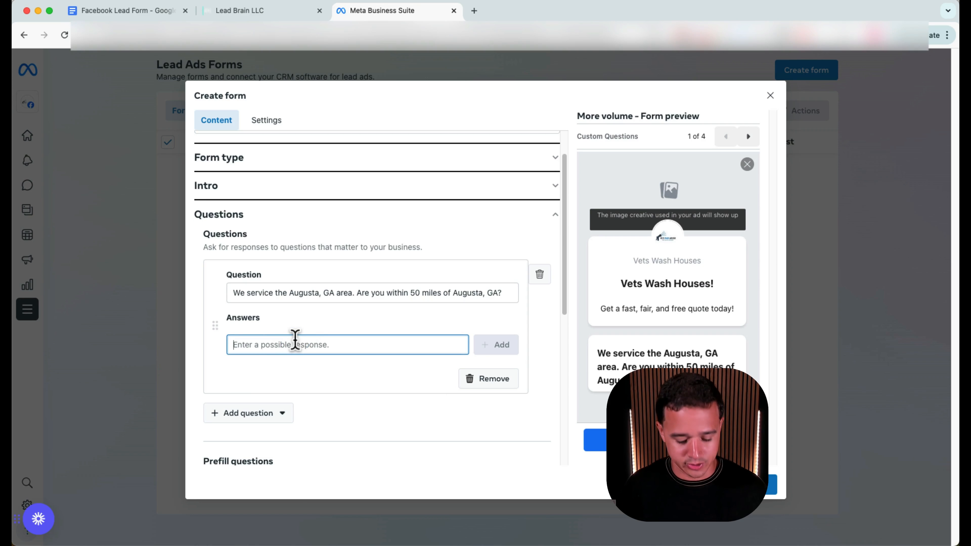
pyautogui.write('Yes')
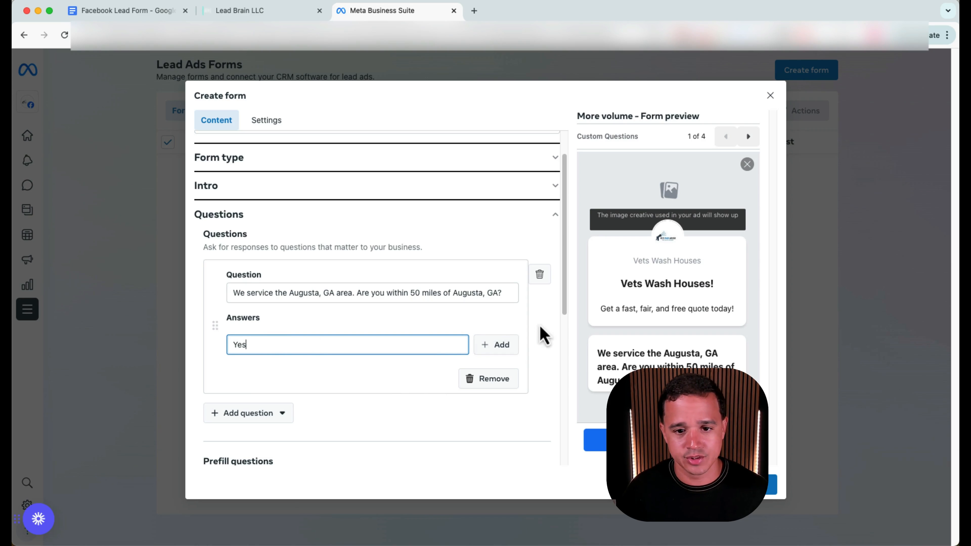
pyautogui.click(495, 345)
pyautogui.click(337, 352)
pyautogui.write('No')
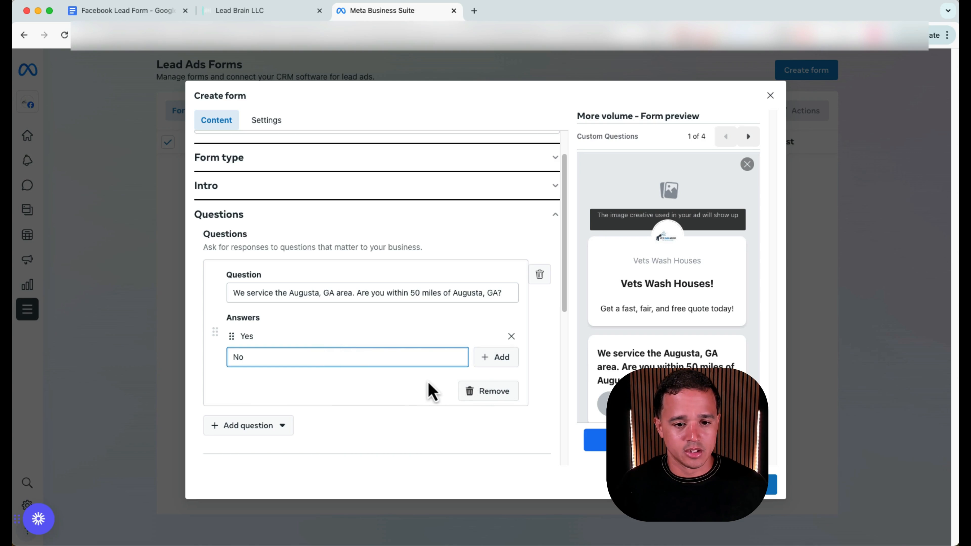
pyautogui.click(498, 354)
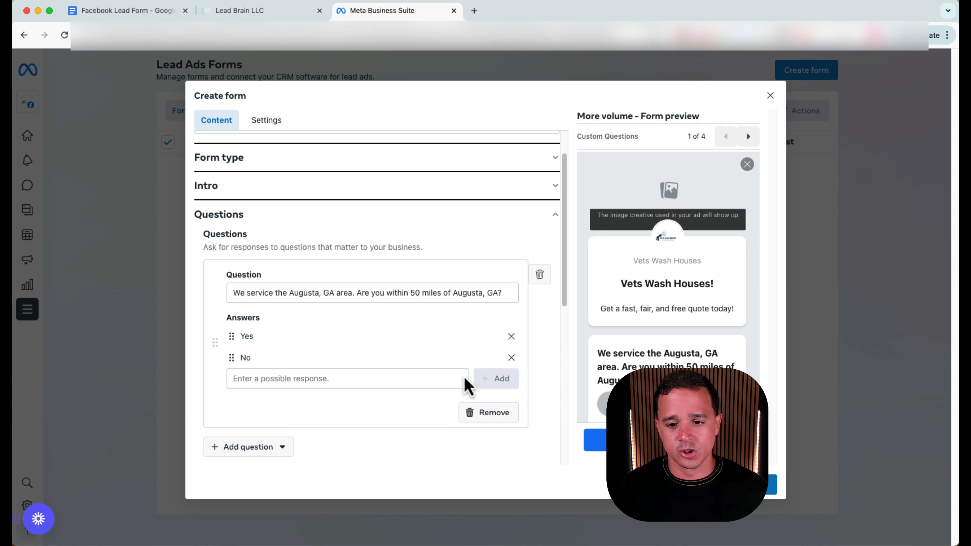
pyautogui.scroll(-2, 657, 343)
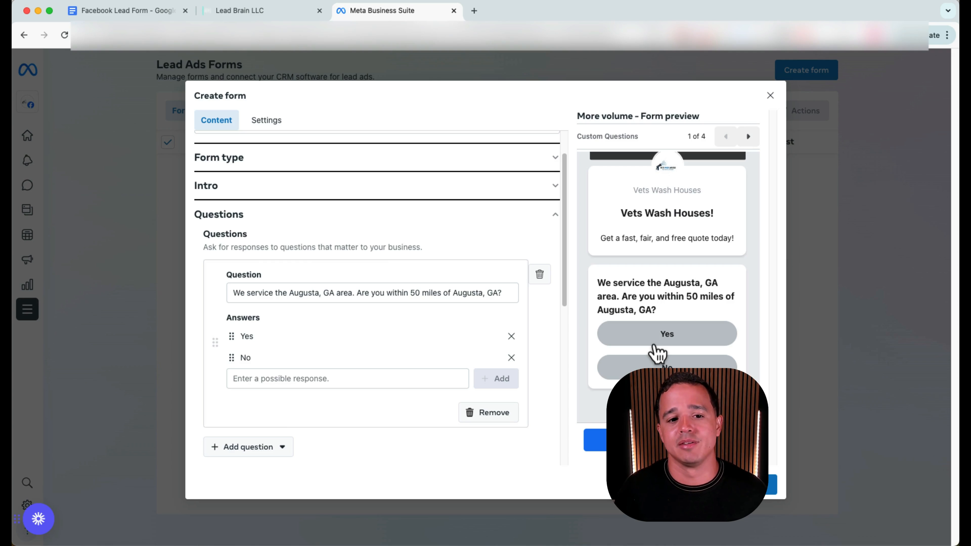
# Step: Review the form's questions and prefill sections, from the form name down to the privacy and completion sections
pyautogui.scroll(2, 496, 321)
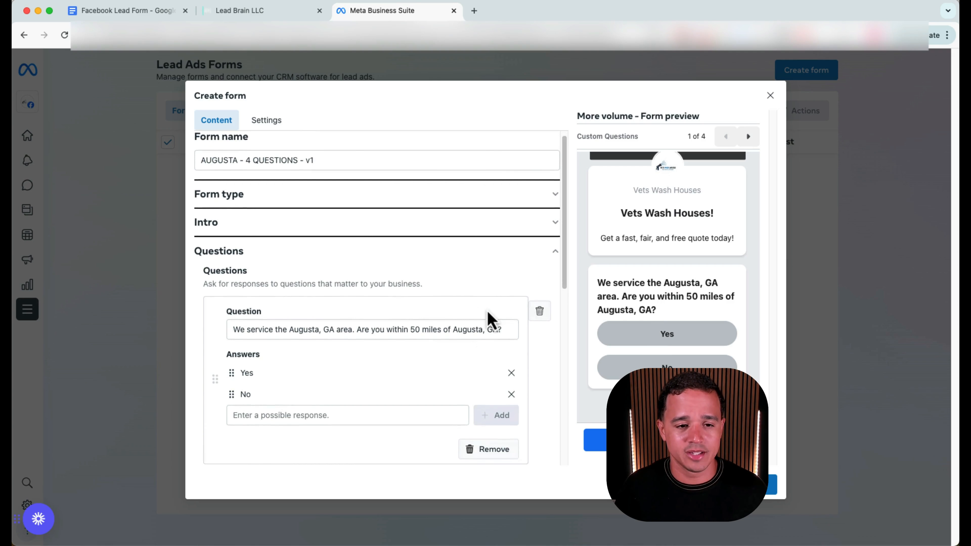
pyautogui.scroll(-5, 489, 316)
pyautogui.scroll(-3, 304, 365)
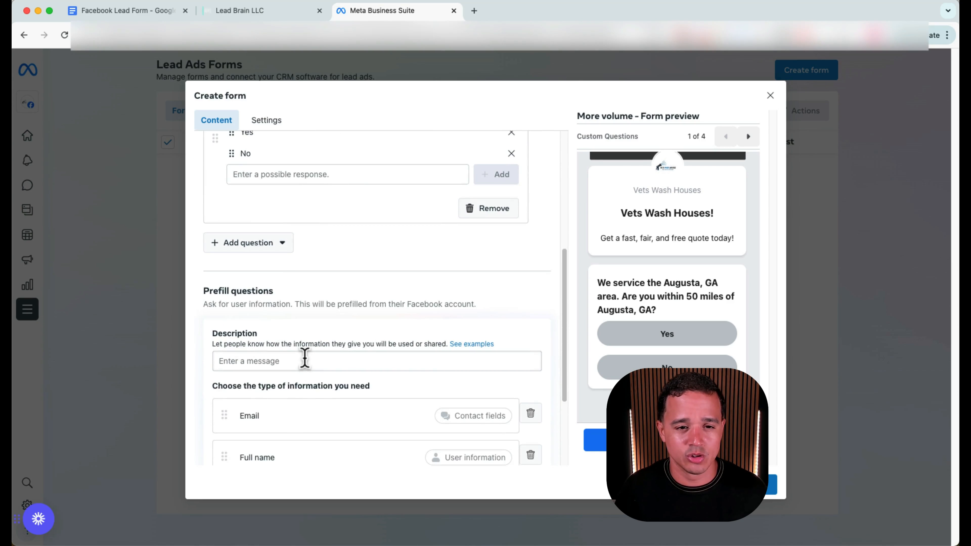
pyautogui.scroll(5, 303, 367)
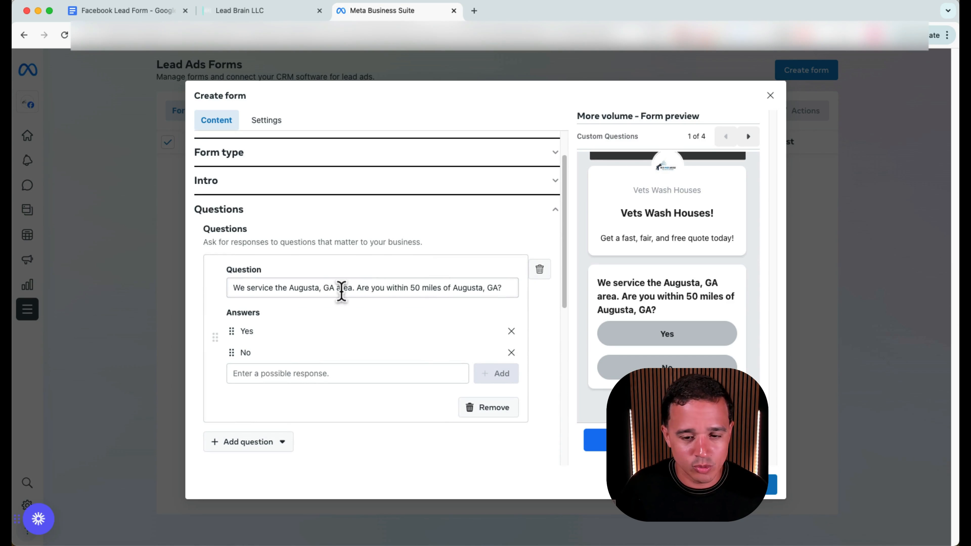
pyautogui.scroll(2, 239, 241)
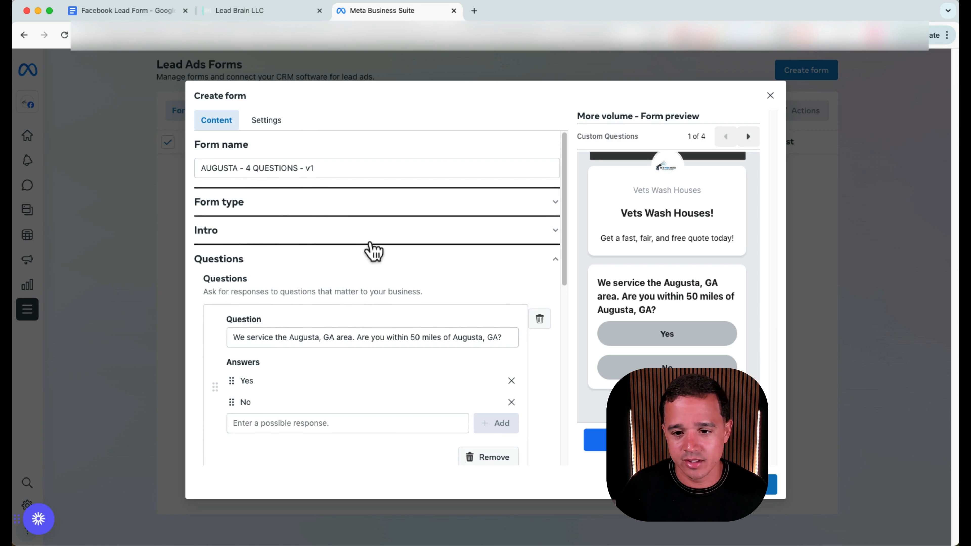
pyautogui.scroll(-1, 374, 266)
pyautogui.scroll(-10, 373, 268)
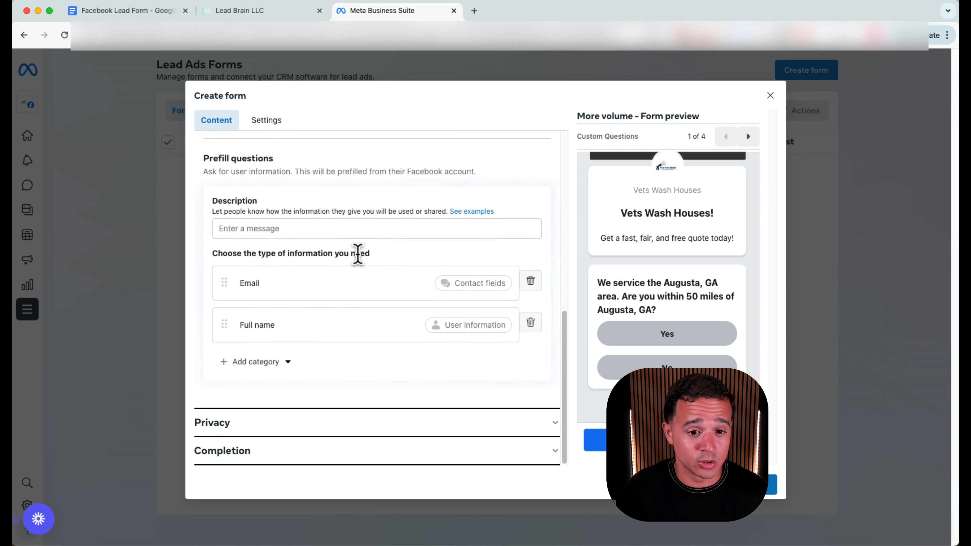
pyautogui.scroll(1, 356, 258)
pyautogui.scroll(7, 354, 258)
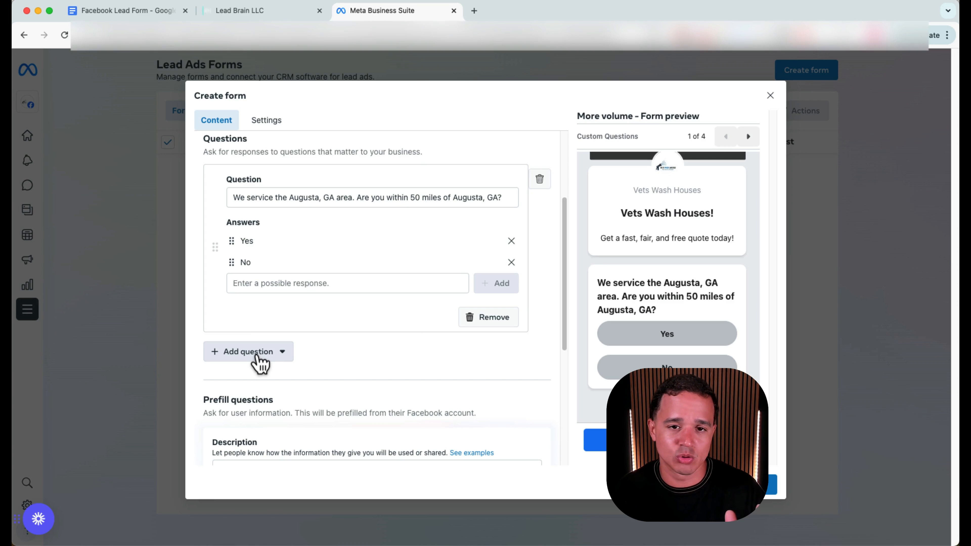
# Step: Switch to the Google Doc and move "Are you interested in a free quote?" below "Provide a brief description of the job:"
pyautogui.click(244, 11)
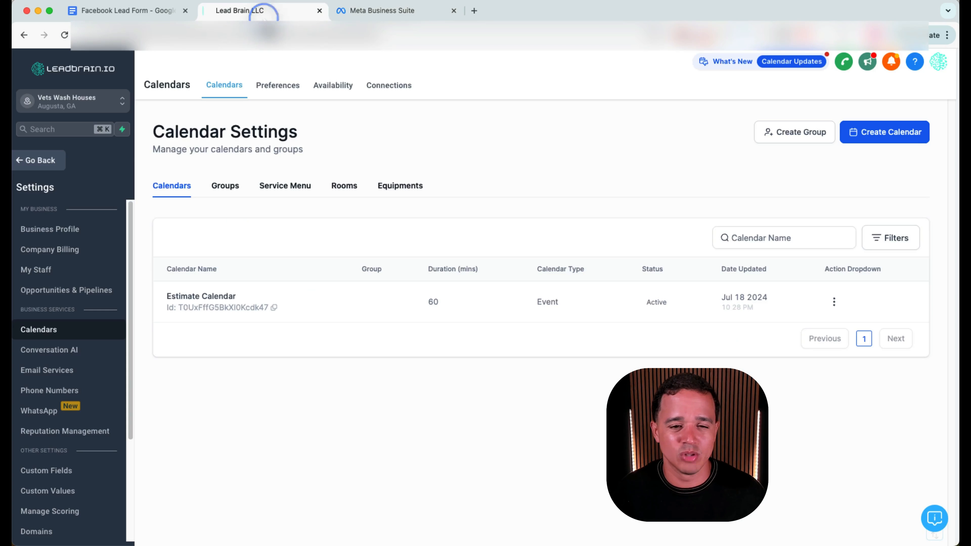
pyautogui.click(126, 10)
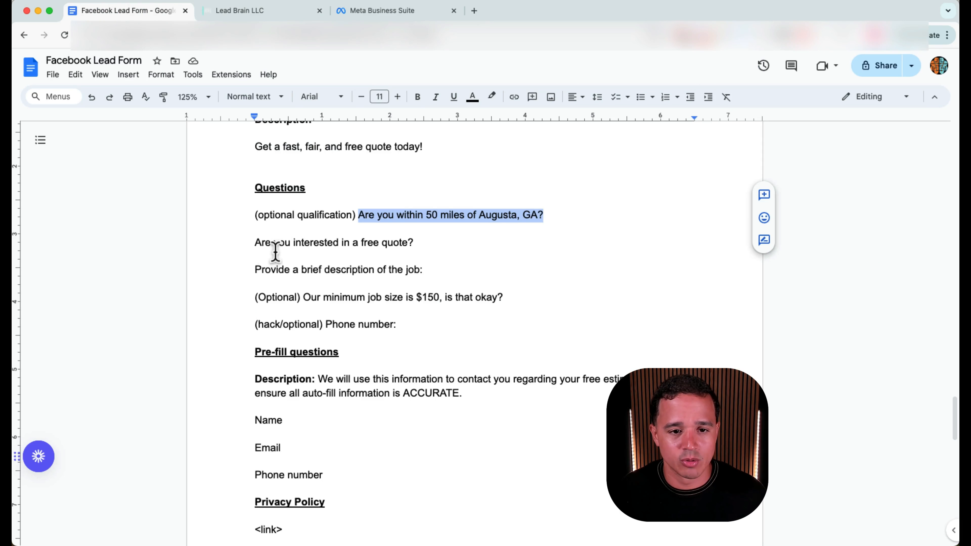
pyautogui.moveTo(261, 241); pyautogui.dragTo(419, 239)
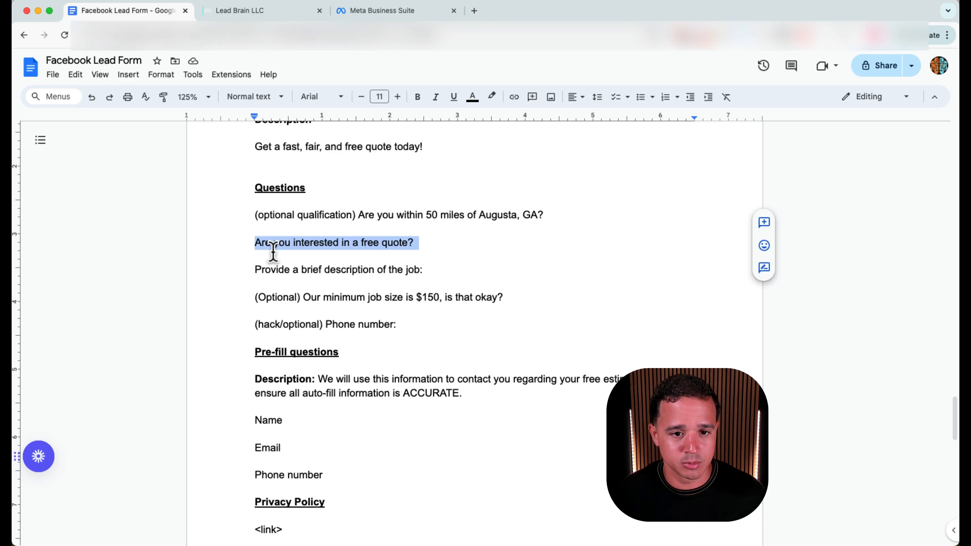
pyautogui.press('BackSpace')
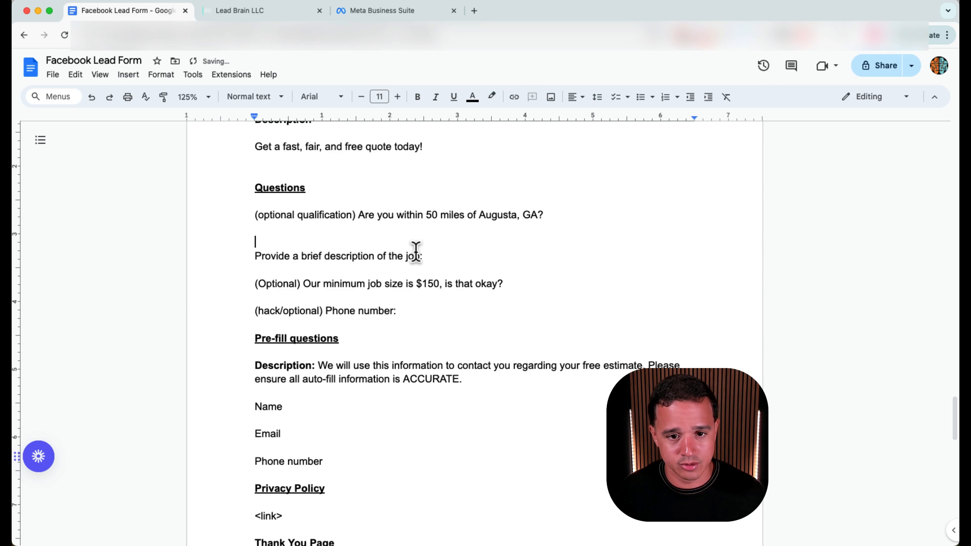
pyautogui.press('Delete')
pyautogui.press('super+Right')
pyautogui.press('Return')
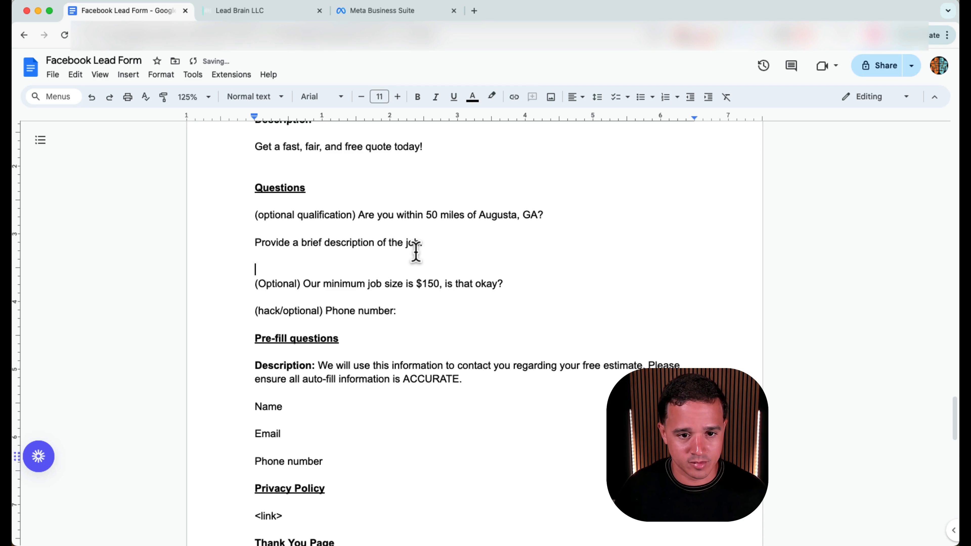
pyautogui.write('Are you interested in a free quote?')
pyautogui.press('BackSpace')
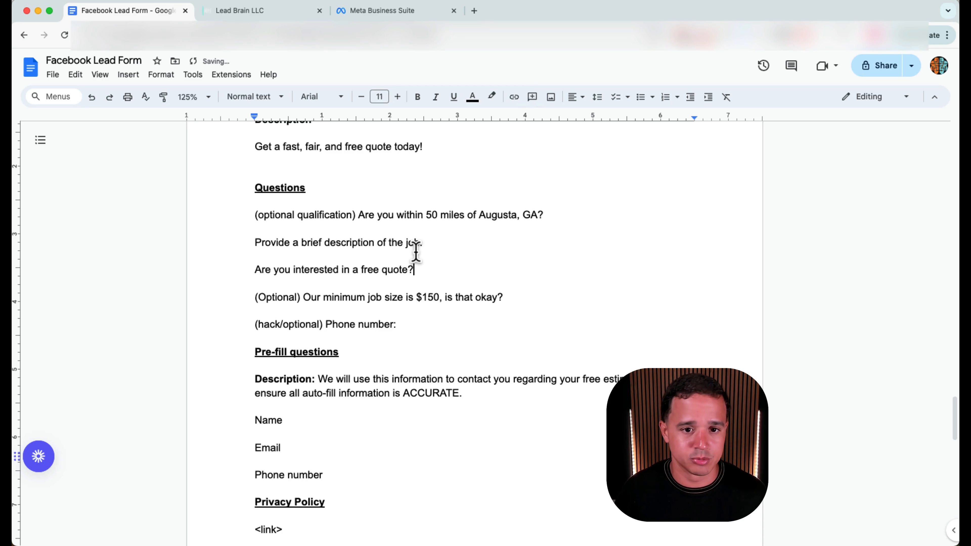
# Step: Copy "Provide a brief description of the job:" and move the Meta Business Suite browser tab next to the Google Doc's tab
pyautogui.moveTo(255, 242); pyautogui.dragTo(419, 242)
pyautogui.click(256, 10)
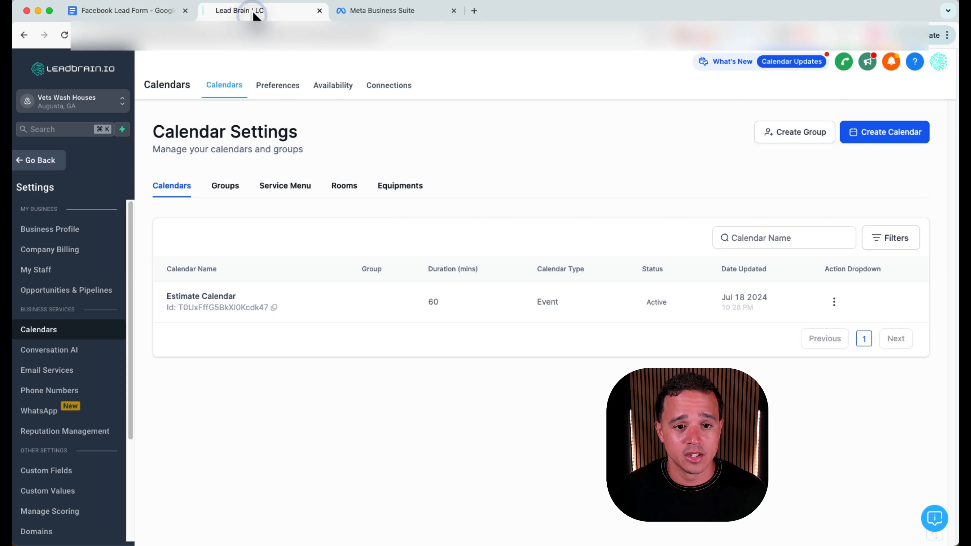
pyautogui.moveTo(340, 10); pyautogui.dragTo(214, 10)
# Step: Add a short answer question with the text "Provide a brief description of the job:" to the lead form
pyautogui.click(258, 351)
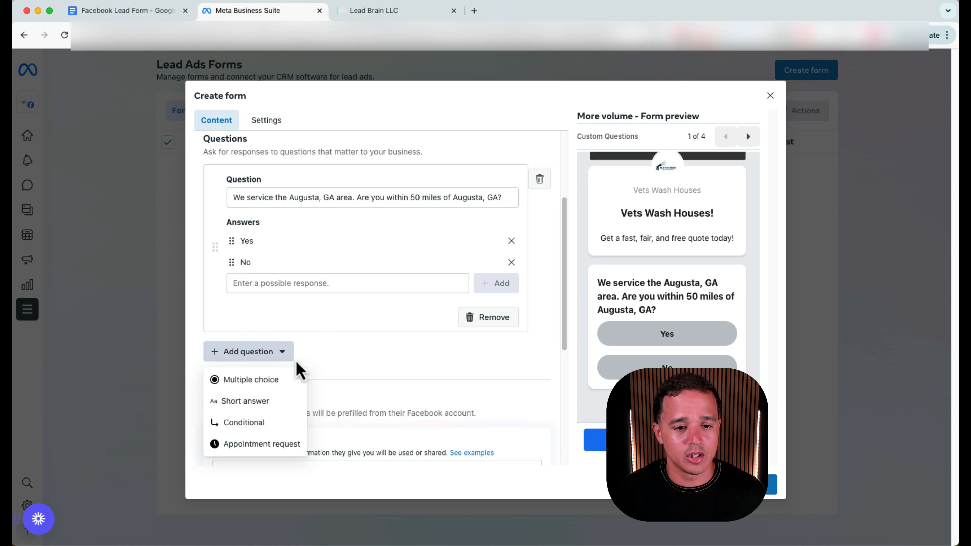
pyautogui.click(268, 403)
pyautogui.write('Provide a brief description of the job:')
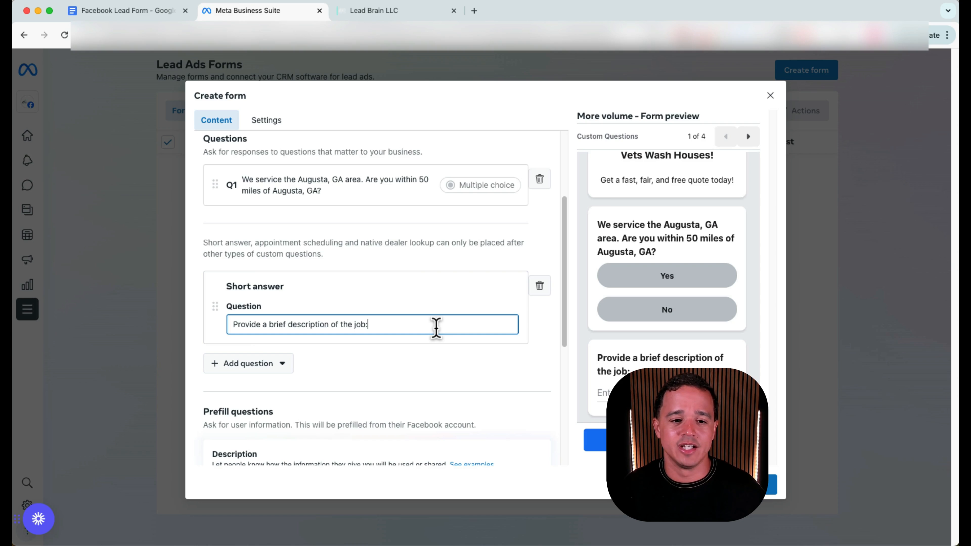
pyautogui.scroll(3, 435, 329)
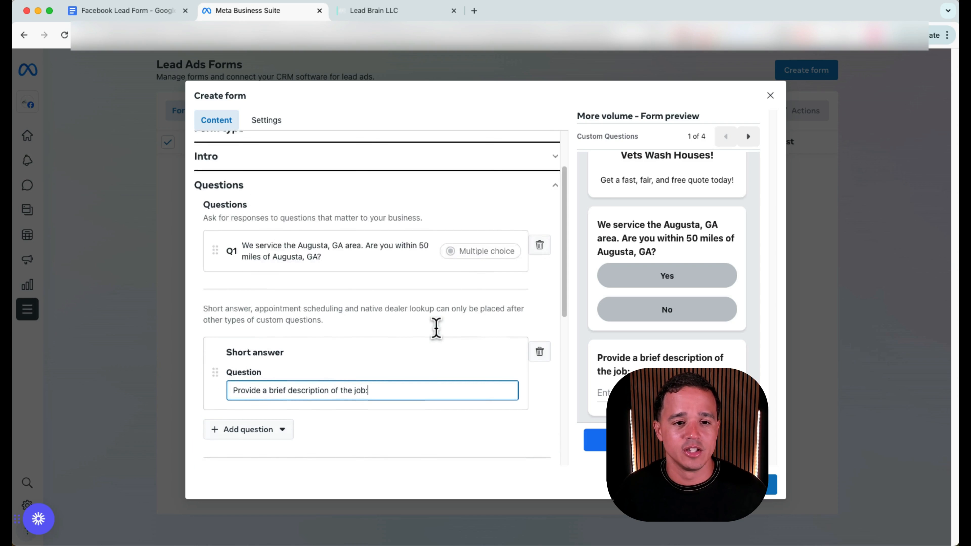
pyautogui.scroll(-3, 436, 329)
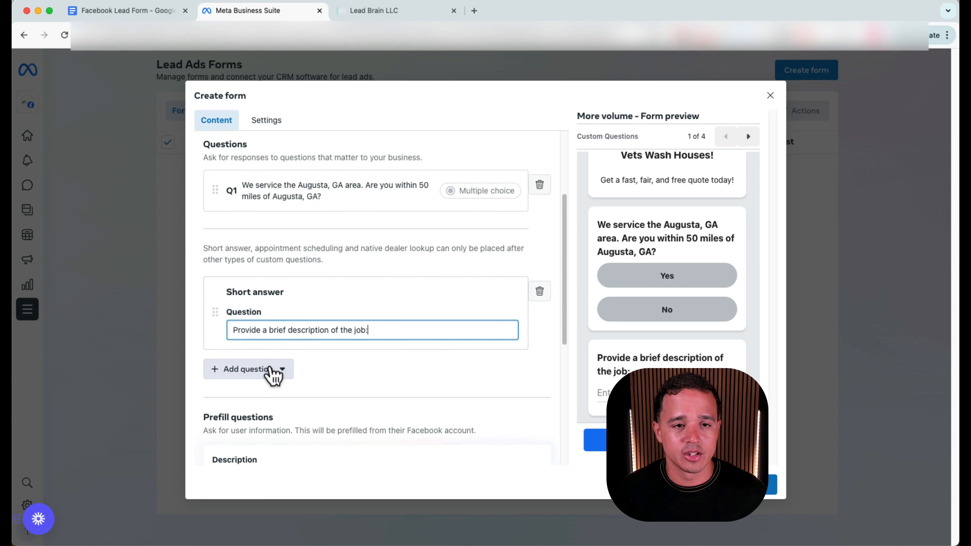
# Step: Switch to the Google Doc and copy the question "Are you interested in a free quote?"
pyautogui.click(162, 10)
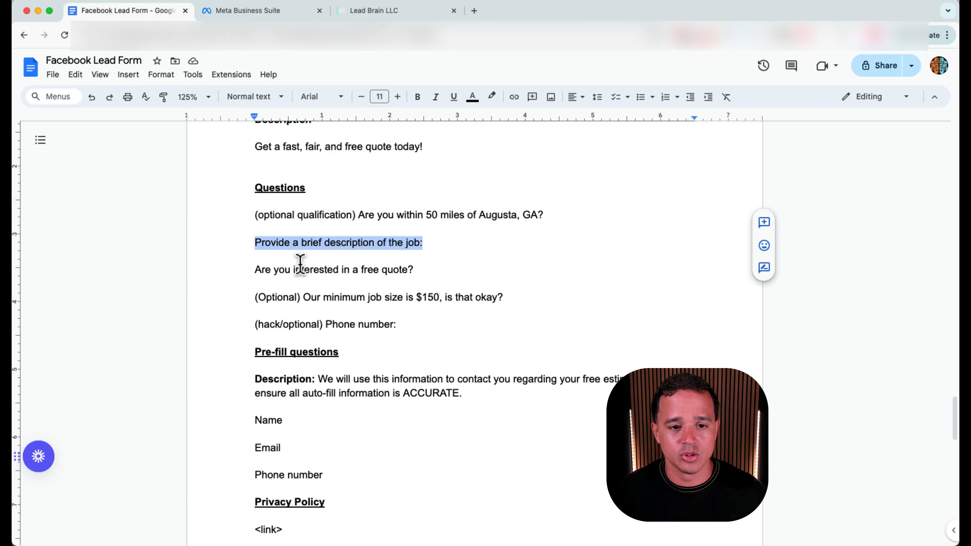
pyautogui.moveTo(256, 269); pyautogui.dragTo(412, 268)
pyautogui.press('super+c')
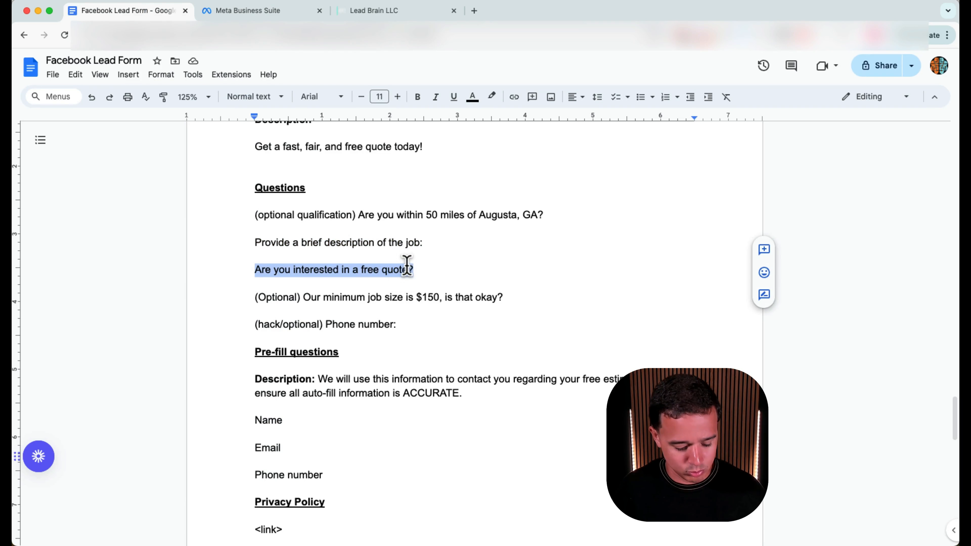
# Step: In Meta Business Suite, add a multiple choice question and paste "Are you interested in a free quote?" as its text
pyautogui.click(264, 11)
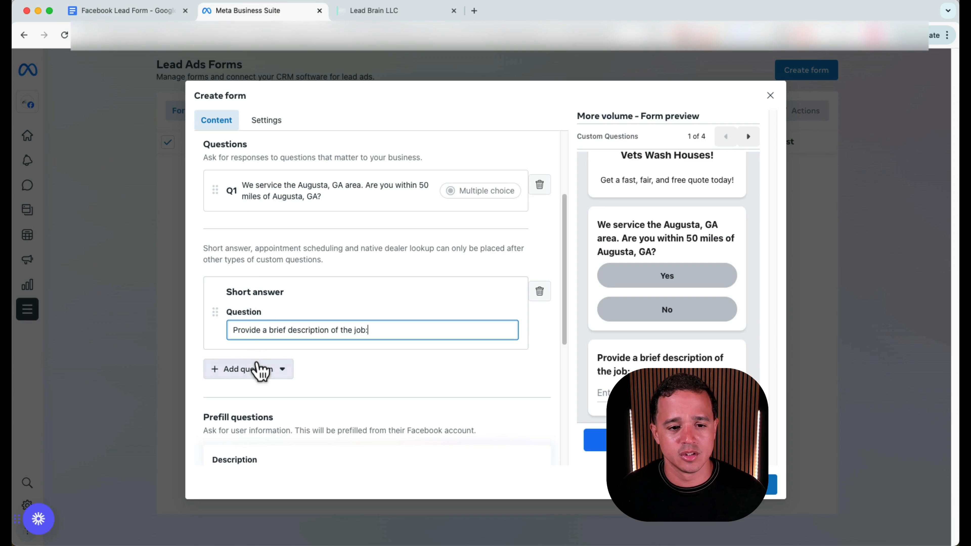
pyautogui.click(248, 369)
pyautogui.click(262, 398)
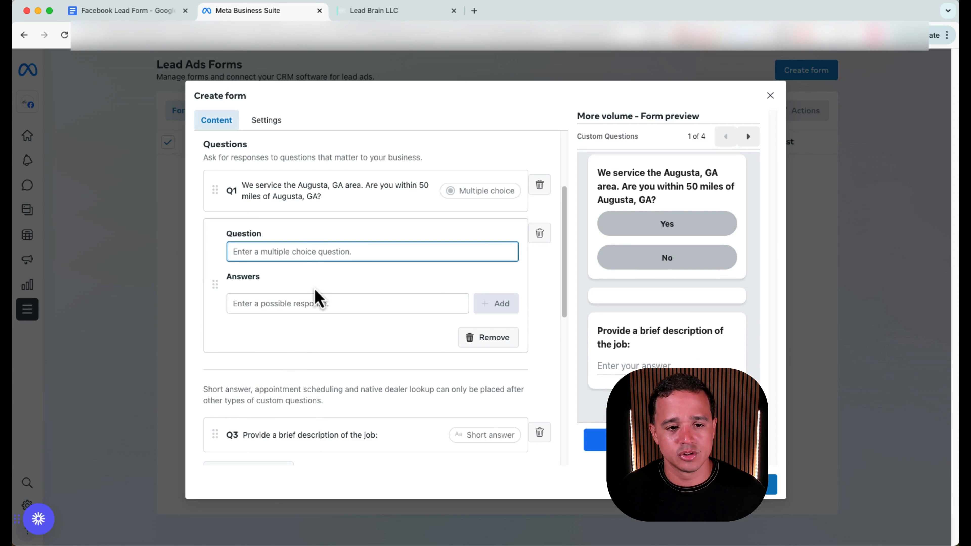
pyautogui.click(325, 255)
pyautogui.press('super+v')
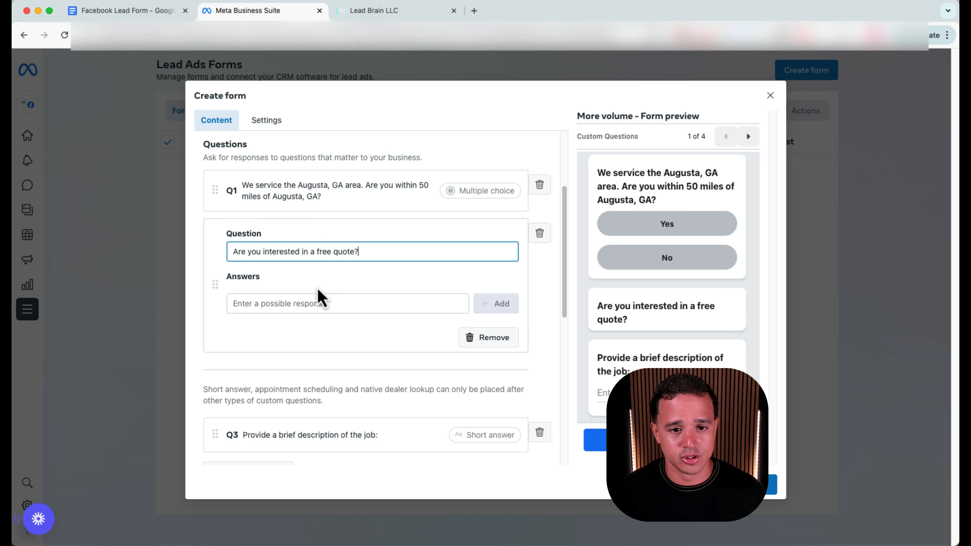
# Step: Add the answers "Yes" and "No" to the free quote question
pyautogui.click(314, 305)
pyautogui.write('Yes')
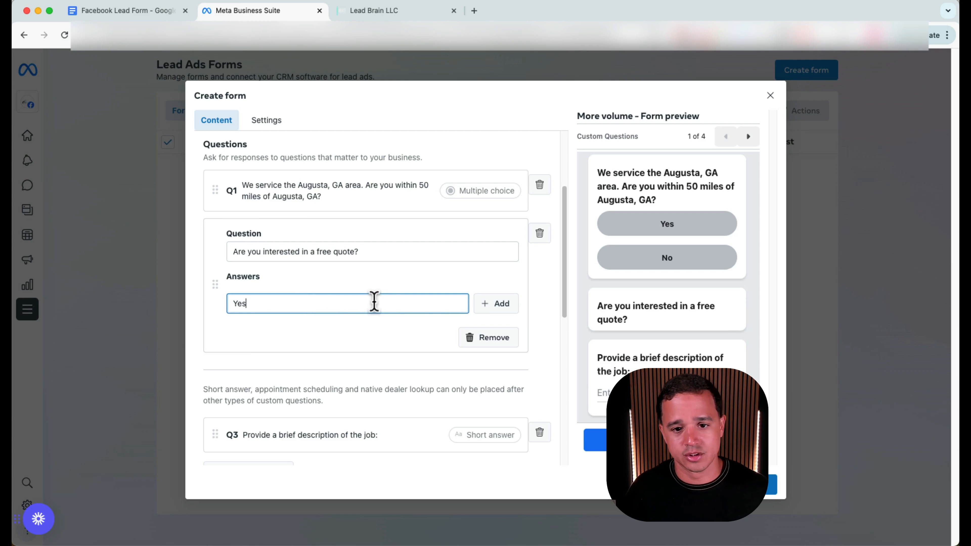
pyautogui.click(511, 308)
pyautogui.click(366, 317)
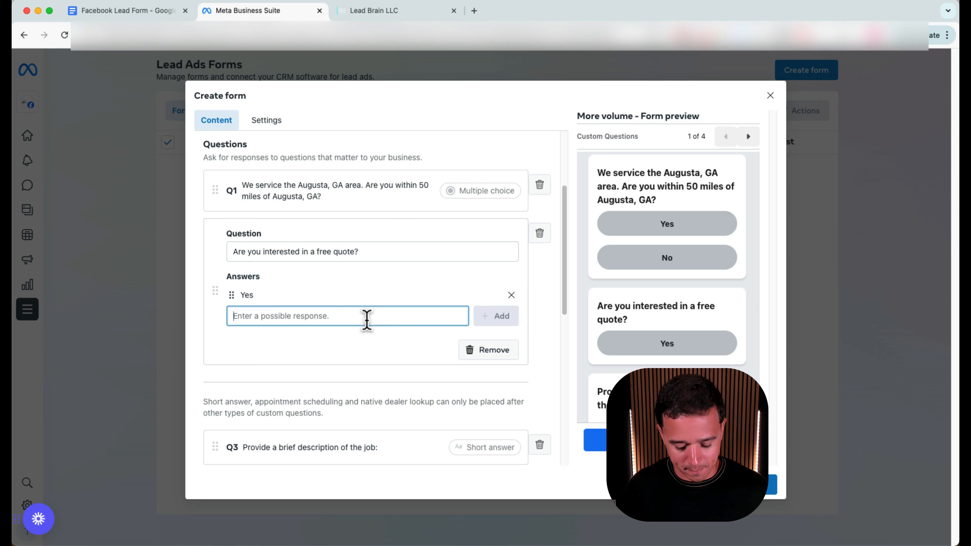
pyautogui.write('No')
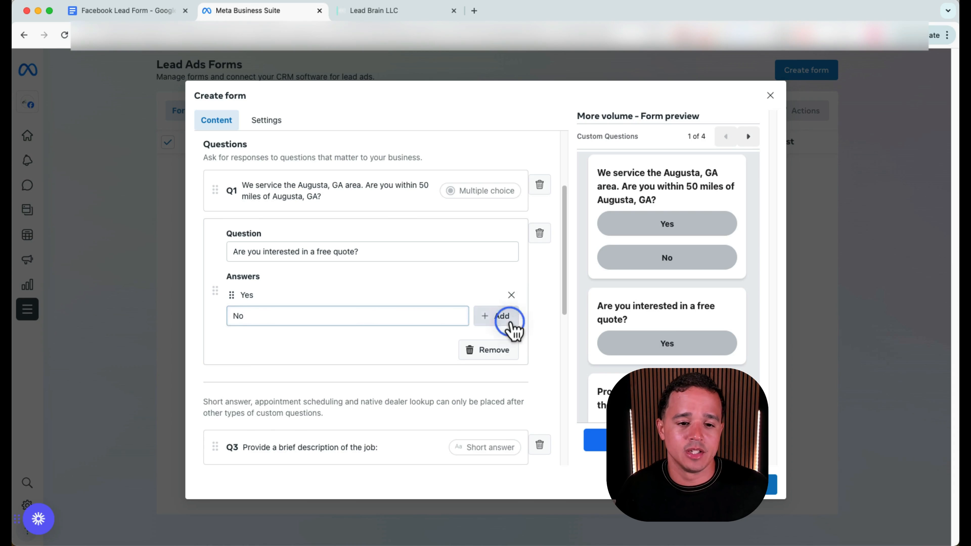
pyautogui.click(512, 325)
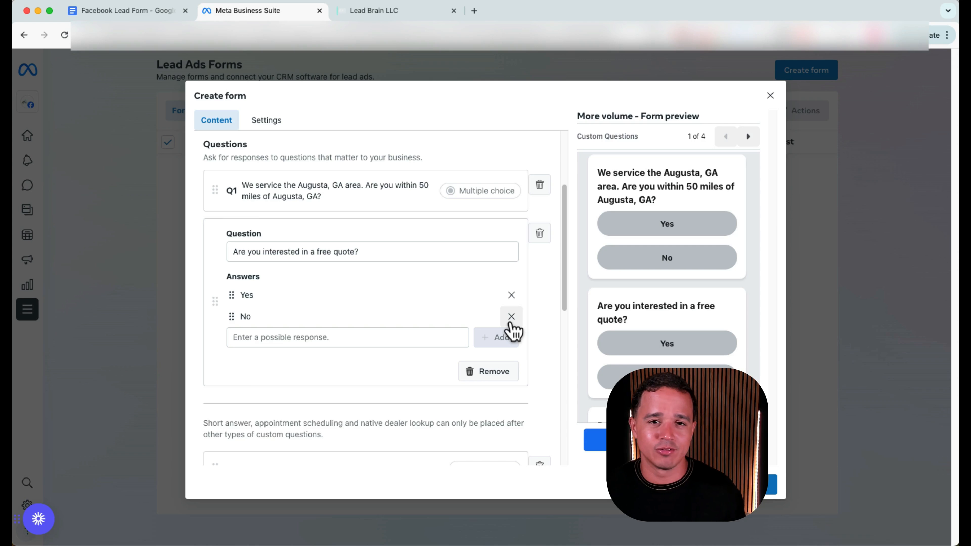
pyautogui.scroll(3, 511, 327)
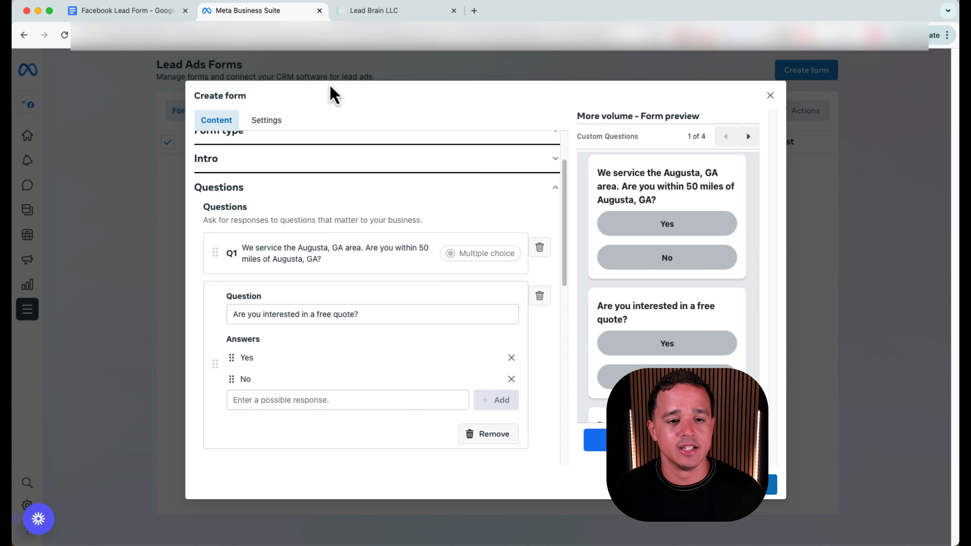
# Step: Switch to the Google Doc and copy the optional question "Our minimum job size is $150, is that okay?"
pyautogui.click(120, 11)
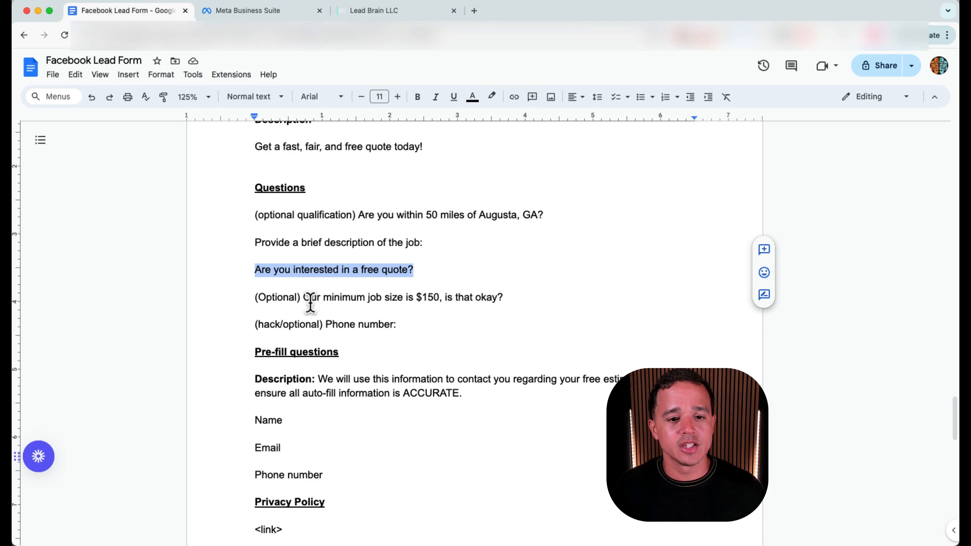
pyautogui.moveTo(304, 297); pyautogui.dragTo(491, 297)
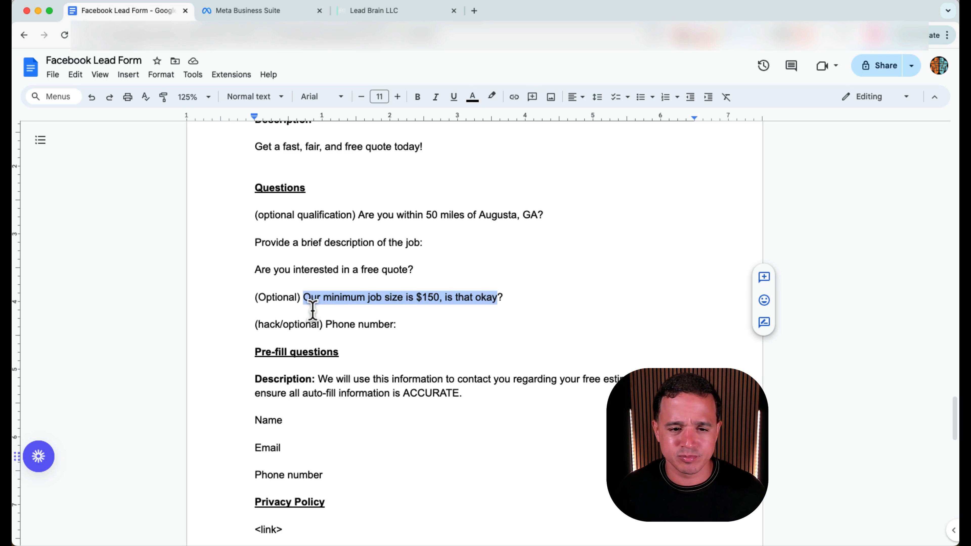
pyautogui.doubleClick(314, 299)
pyautogui.moveTo(334, 298); pyautogui.dragTo(514, 297)
pyautogui.press('super+c')
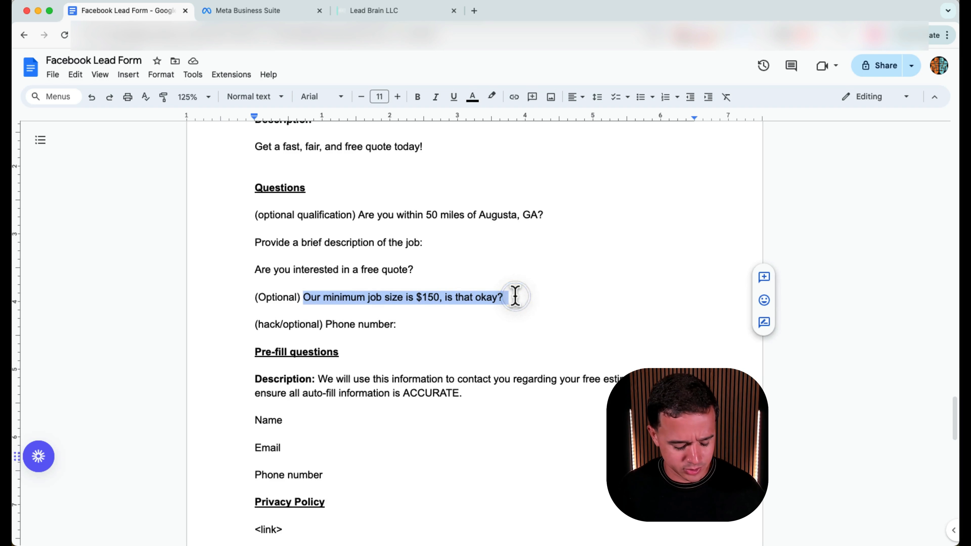
# Step: In Meta Business Suite, add a multiple choice question and paste "Our minimum job size is $150, is that okay?" as its text
pyautogui.click(235, 11)
pyautogui.scroll(-3, 283, 373)
pyautogui.scroll(-2, 284, 367)
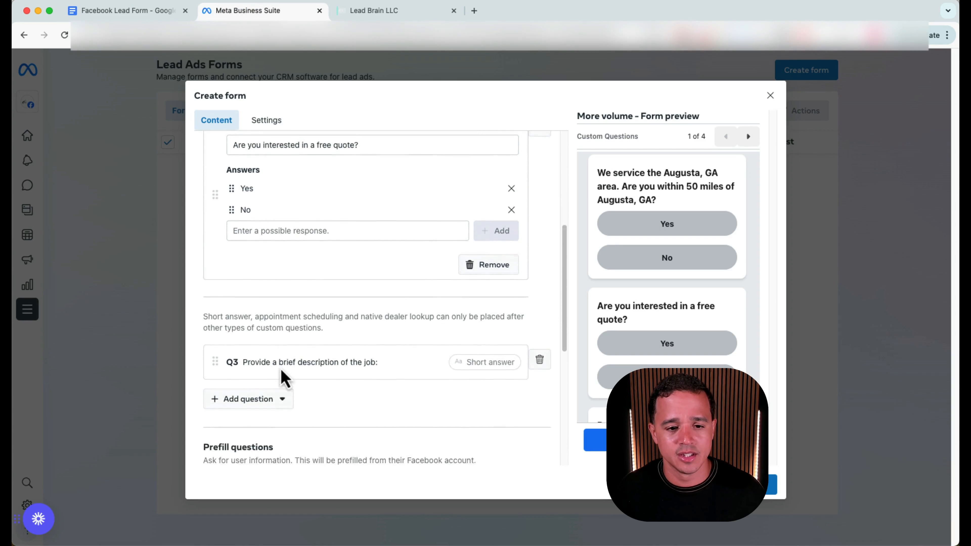
pyautogui.click(269, 396)
pyautogui.click(268, 424)
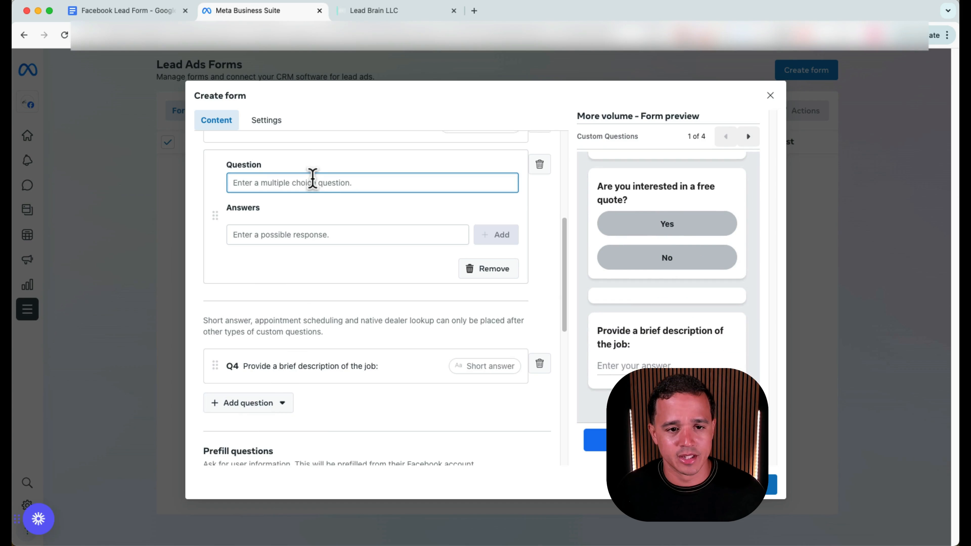
pyautogui.press('super+v')
# Step: Add the answers "Yes" and "No" to the minimum job size question
pyautogui.click(314, 233)
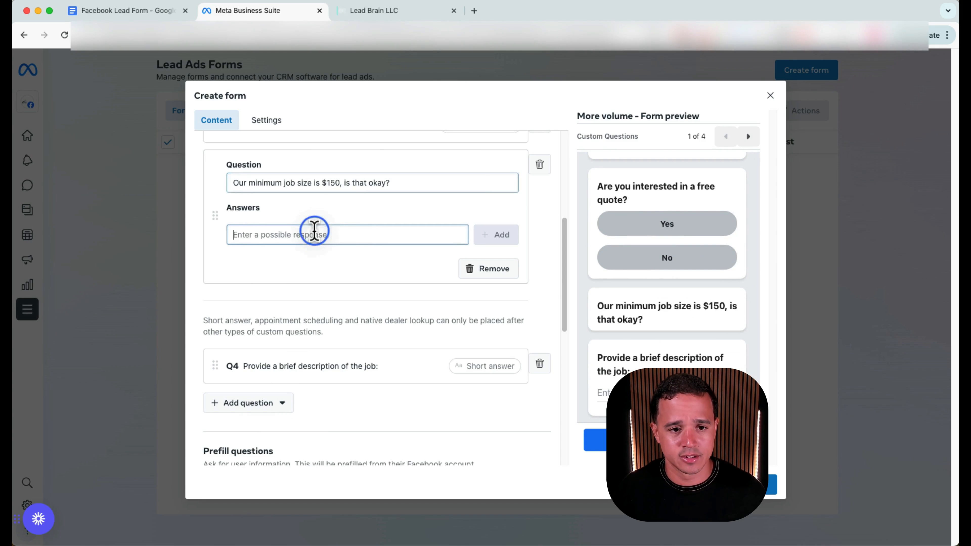
pyautogui.write('Yes')
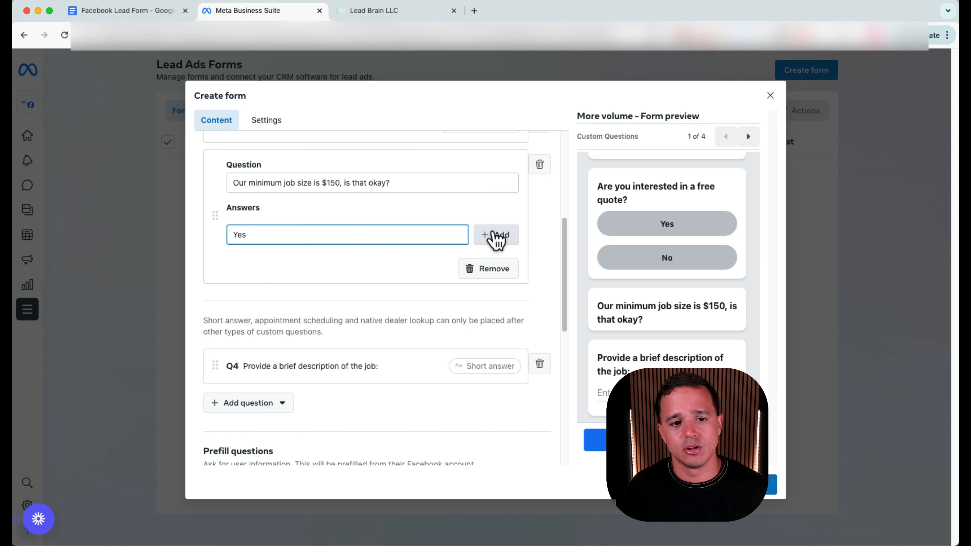
pyautogui.click(496, 238)
pyautogui.click(362, 251)
pyautogui.write('No')
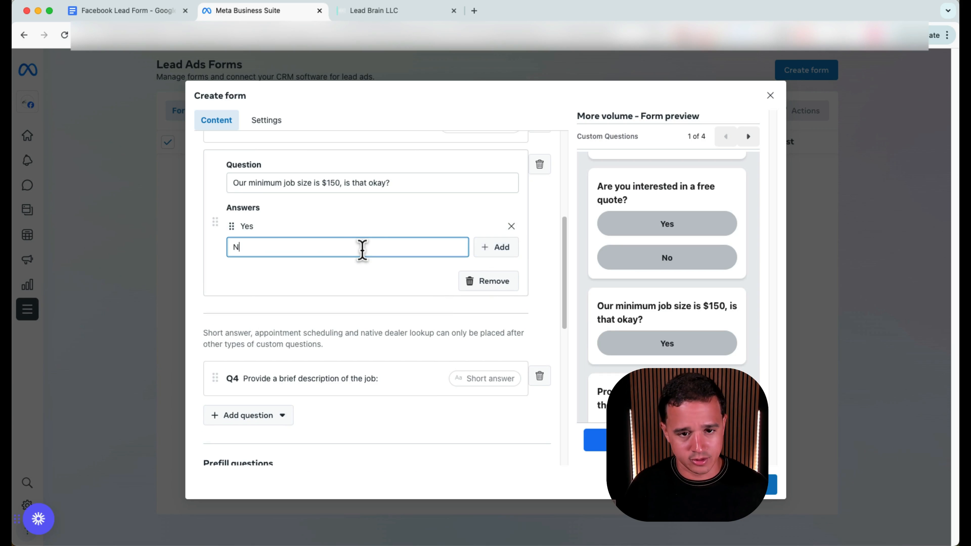
pyautogui.click(495, 247)
# Step: Check the form's questions against the question list in the Google Doc, focusing on the hack/optional phone number question
pyautogui.scroll(10, 474, 271)
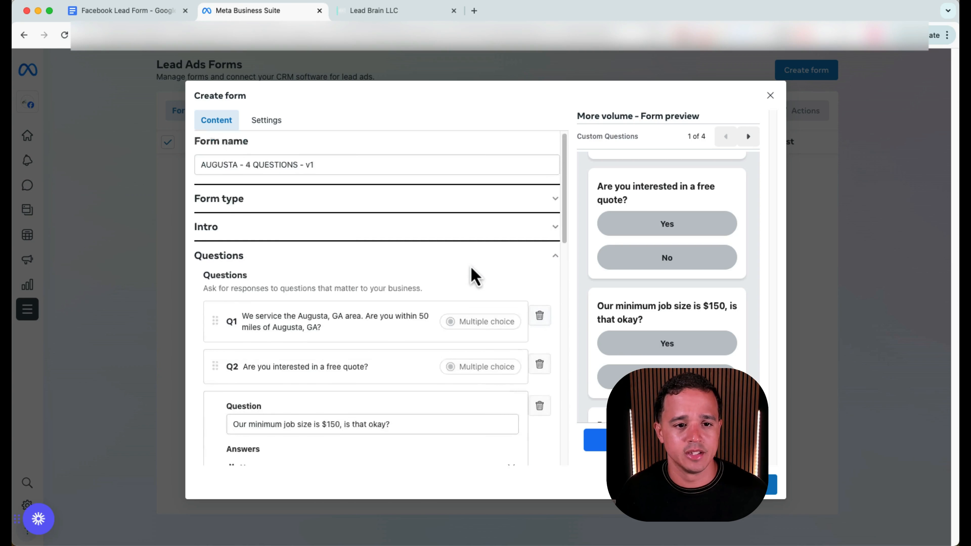
pyautogui.scroll(-5, 440, 289)
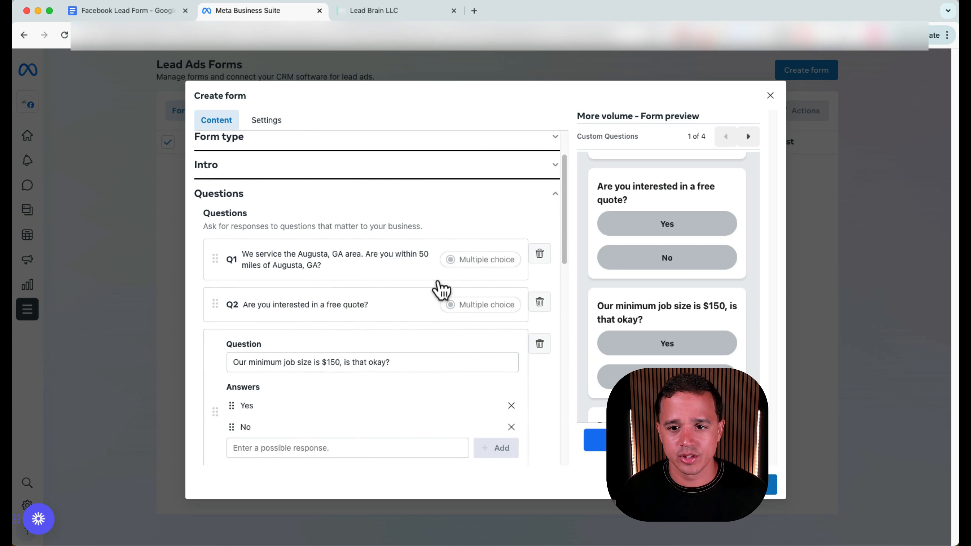
pyautogui.scroll(5, 435, 291)
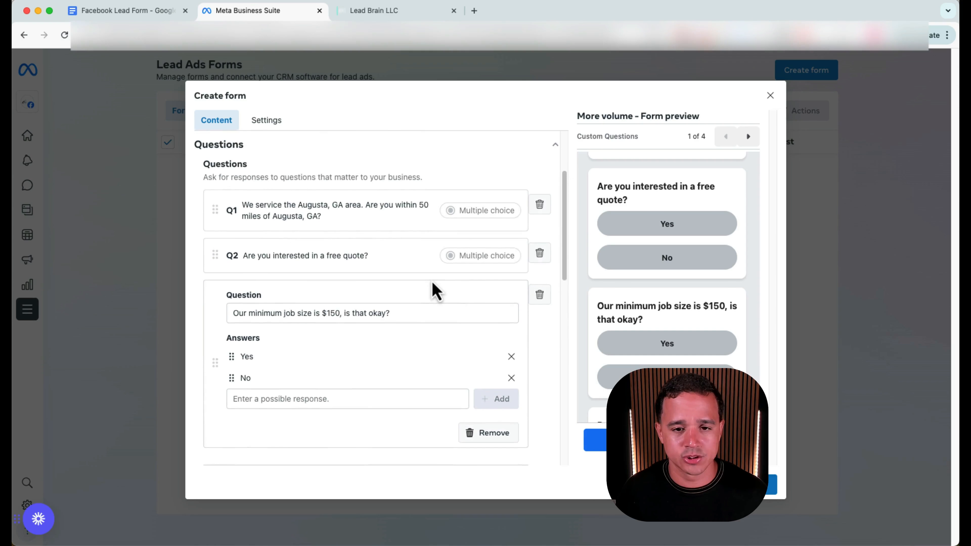
pyautogui.scroll(-5, 436, 290)
pyautogui.scroll(-3, 435, 289)
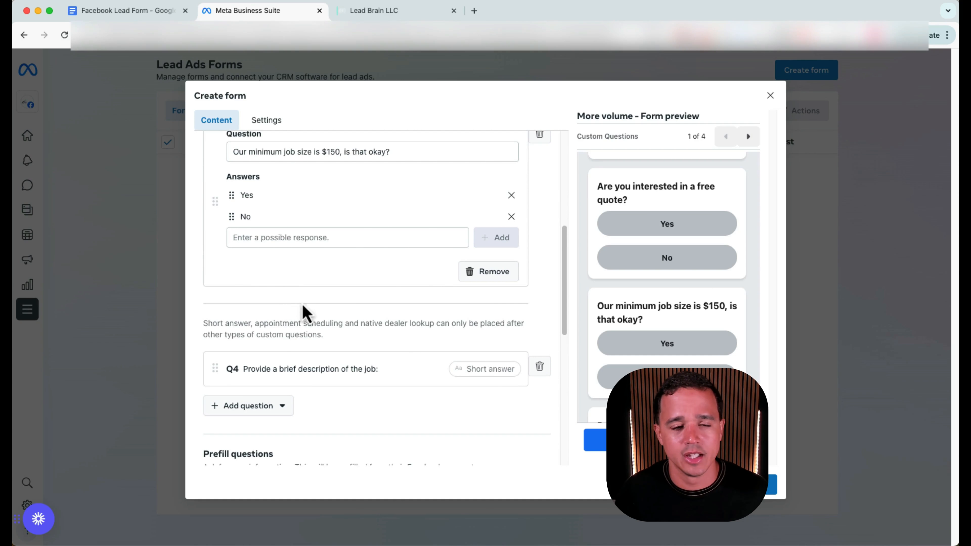
pyautogui.click(124, 11)
pyautogui.scroll(-1, 417, 263)
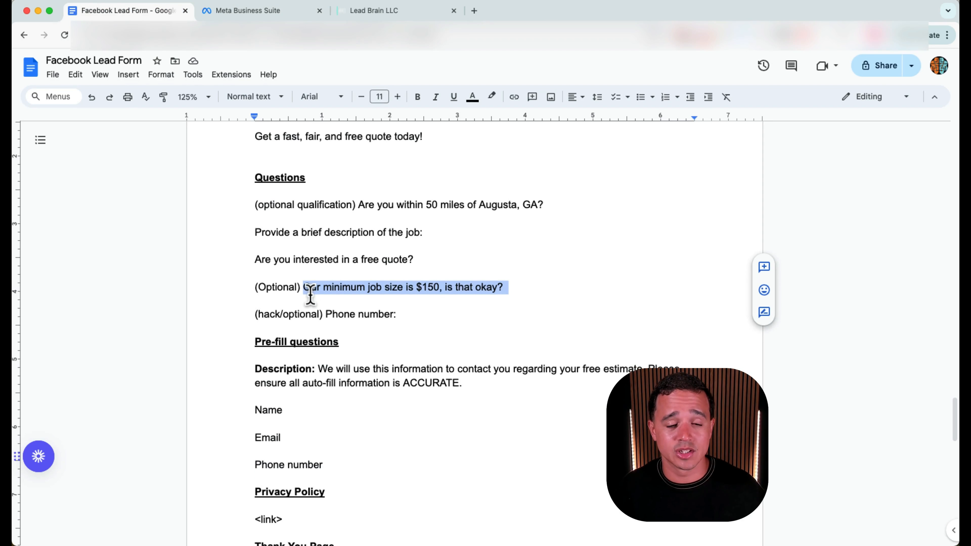
pyautogui.moveTo(262, 312); pyautogui.dragTo(387, 311)
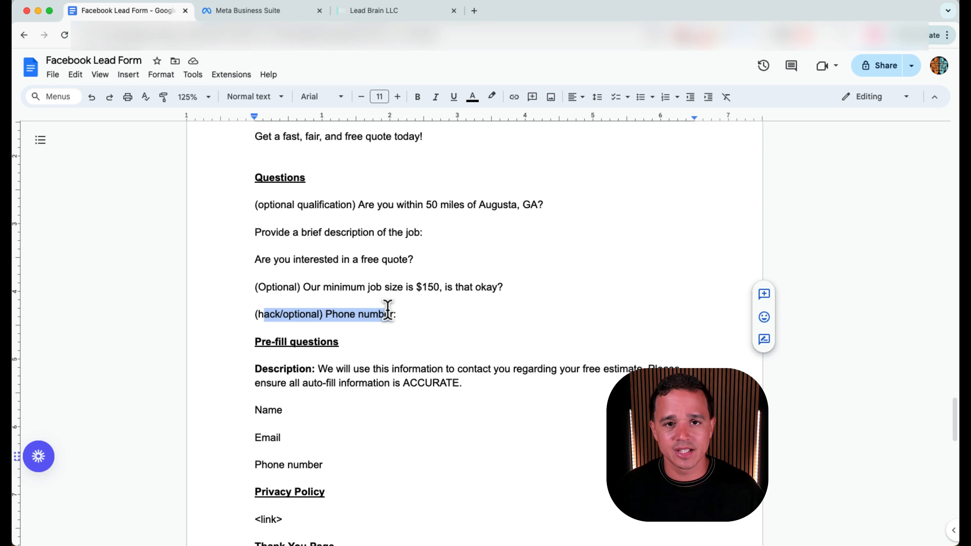
pyautogui.doubleClick(387, 313)
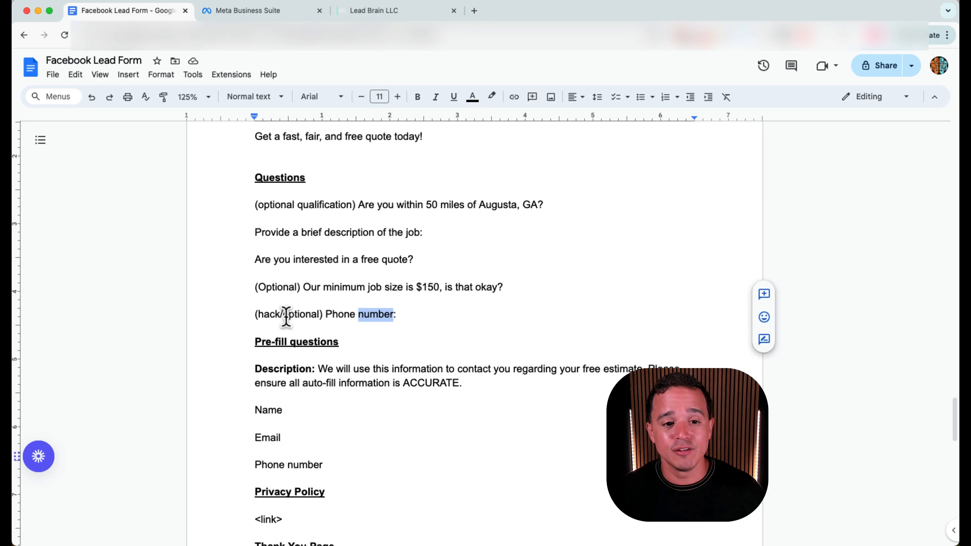
pyautogui.click(271, 314)
pyautogui.moveTo(272, 315); pyautogui.dragTo(392, 306)
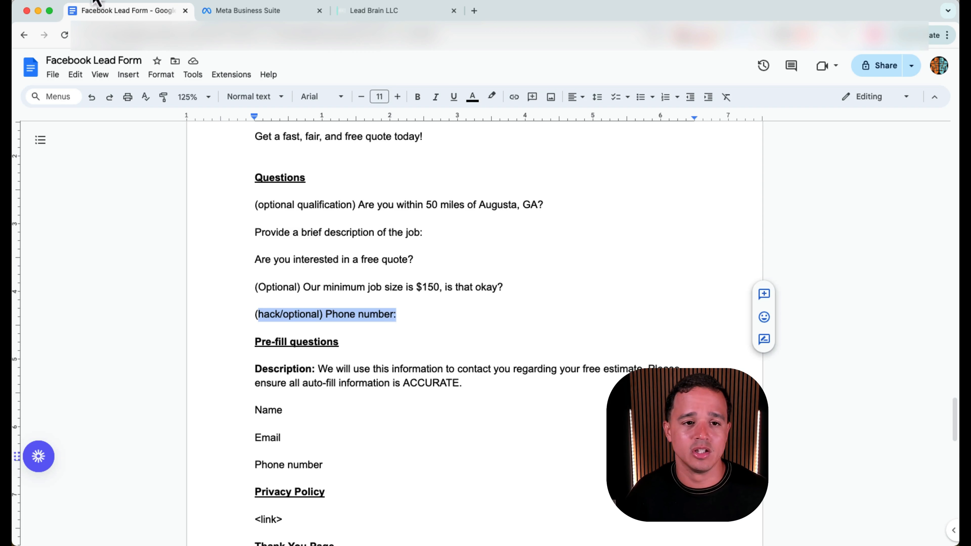
# Step: Open the prefill questions' description in Meta Business Suite for editing, and copy the pre-fill description text from the Google Doc
pyautogui.click(253, 16)
pyautogui.scroll(-5, 290, 359)
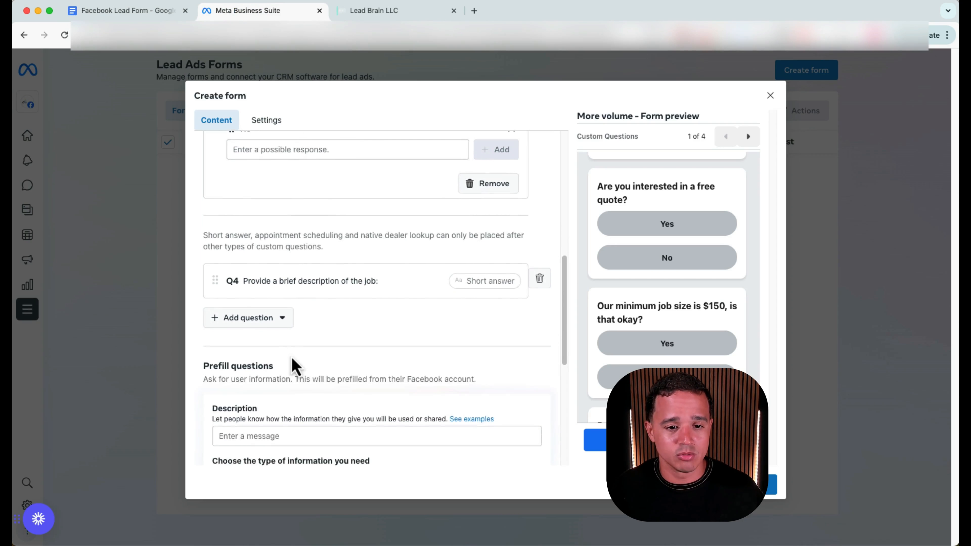
pyautogui.click(278, 336)
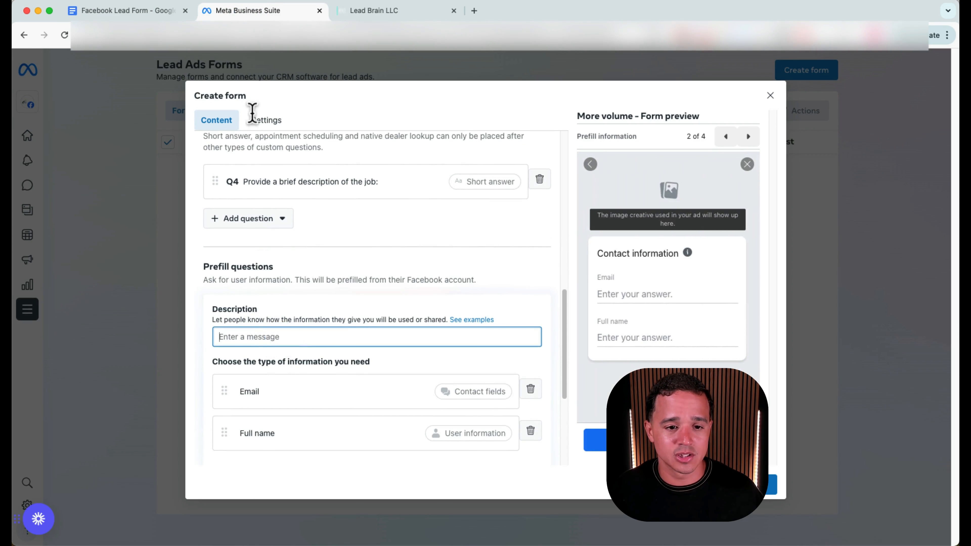
pyautogui.scroll(-4, 280, 264)
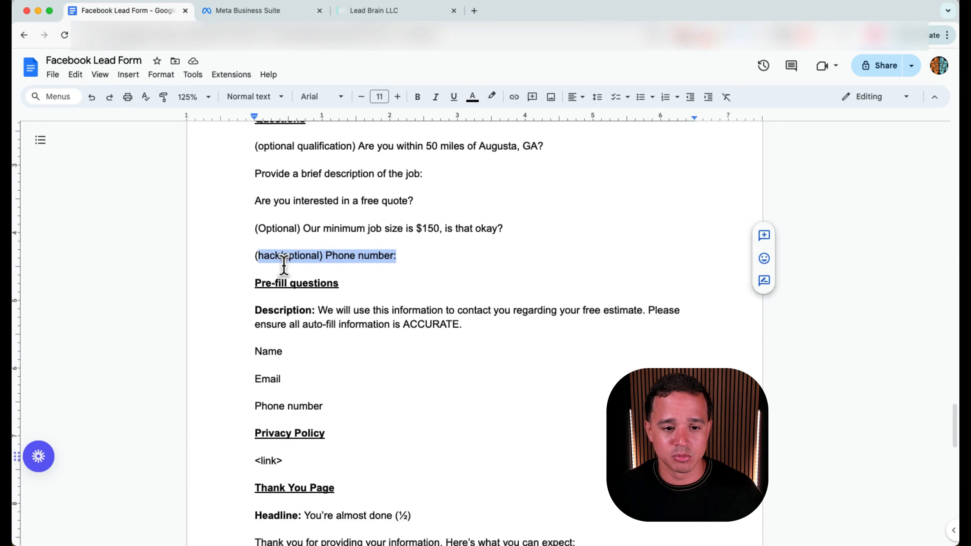
pyautogui.moveTo(320, 285); pyautogui.dragTo(467, 300)
pyautogui.press('super+c')
# Step: In Meta Business Suite, paste "We will use this information to contact you regarding your free estimate. Please ensure all auto-fill information is ACCURATE." as the prefill description
pyautogui.click(286, 15)
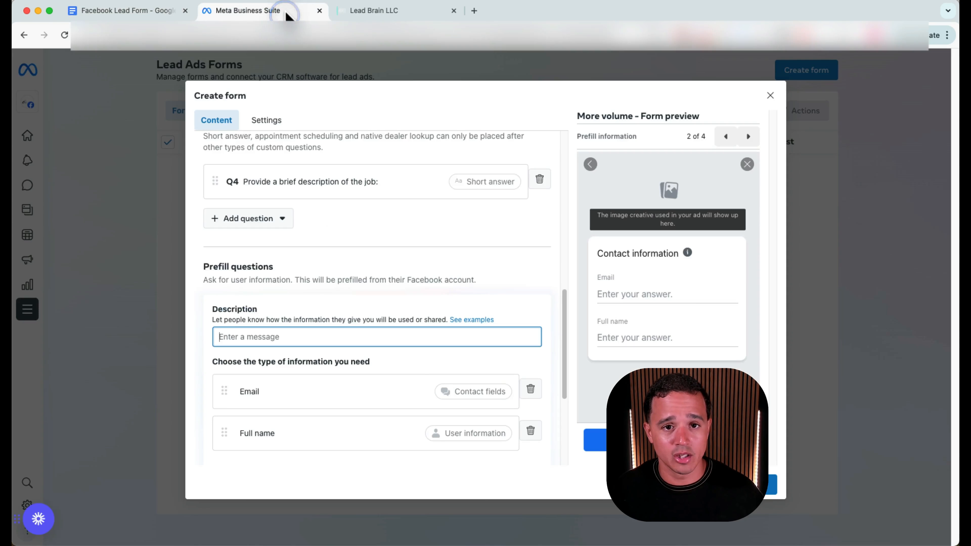
pyautogui.click(377, 337)
pyautogui.press('super+v')
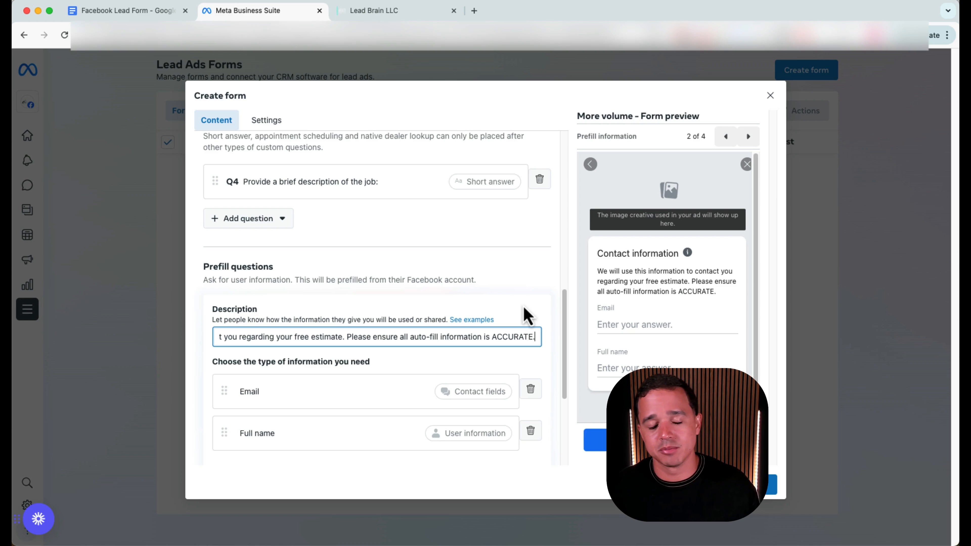
# Step: Move Full name above Email in the prefill information and add the Phone number contact field
pyautogui.scroll(-3, 466, 340)
pyautogui.moveTo(232, 290); pyautogui.dragTo(239, 244)
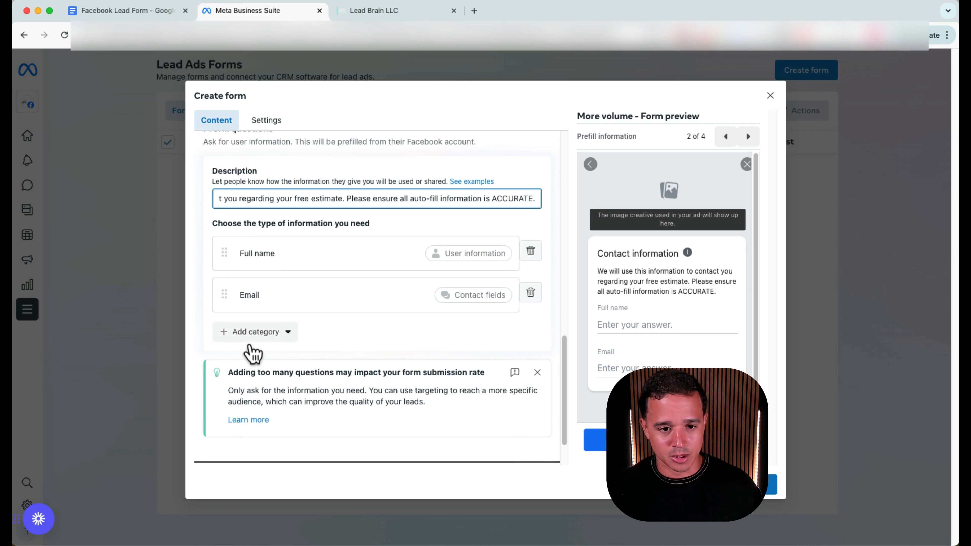
pyautogui.click(267, 336)
pyautogui.moveTo(269, 361)
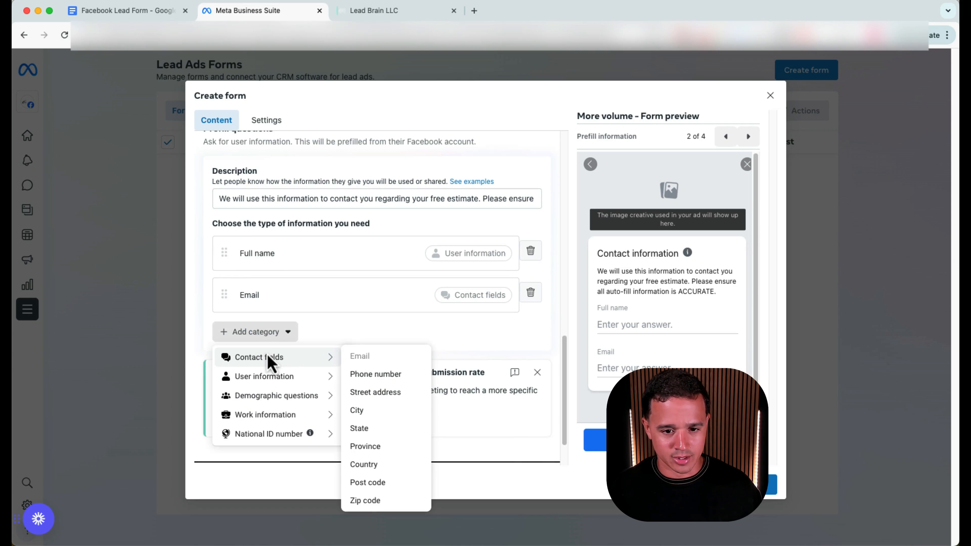
pyautogui.click(409, 377)
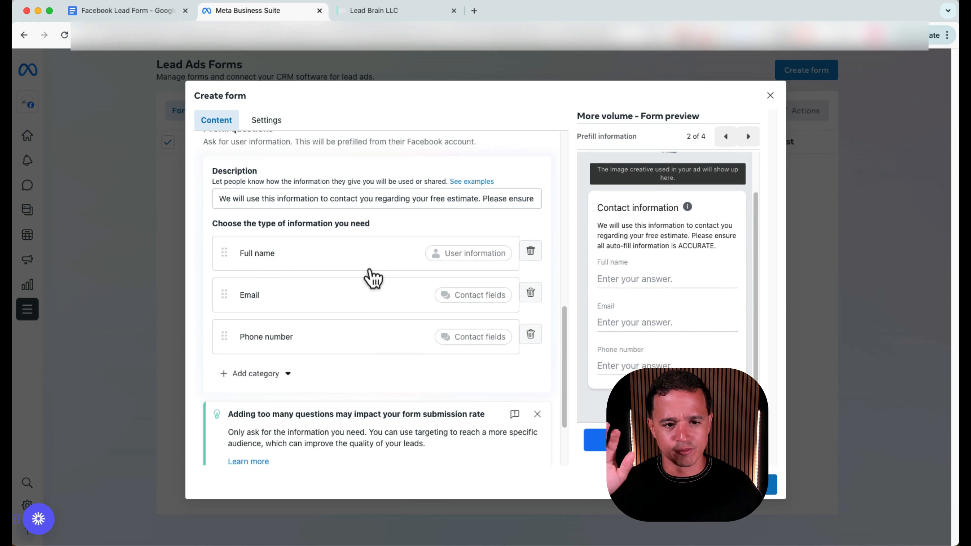
# Step: Open the form's Privacy section, and switch to the Google Doc to highlight the "Go High Level / Lead Brain configuration" tutorial entry
pyautogui.scroll(-5, 369, 299)
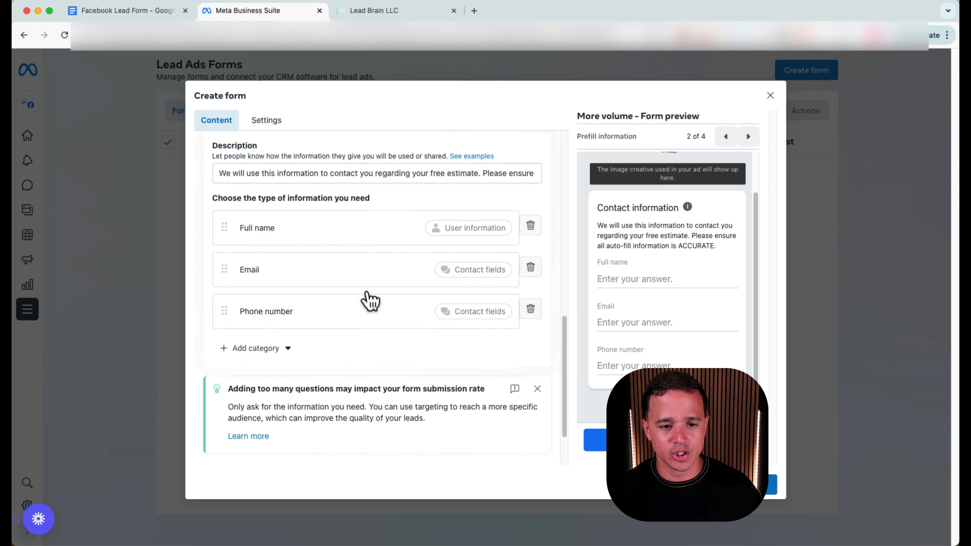
pyautogui.click(248, 421)
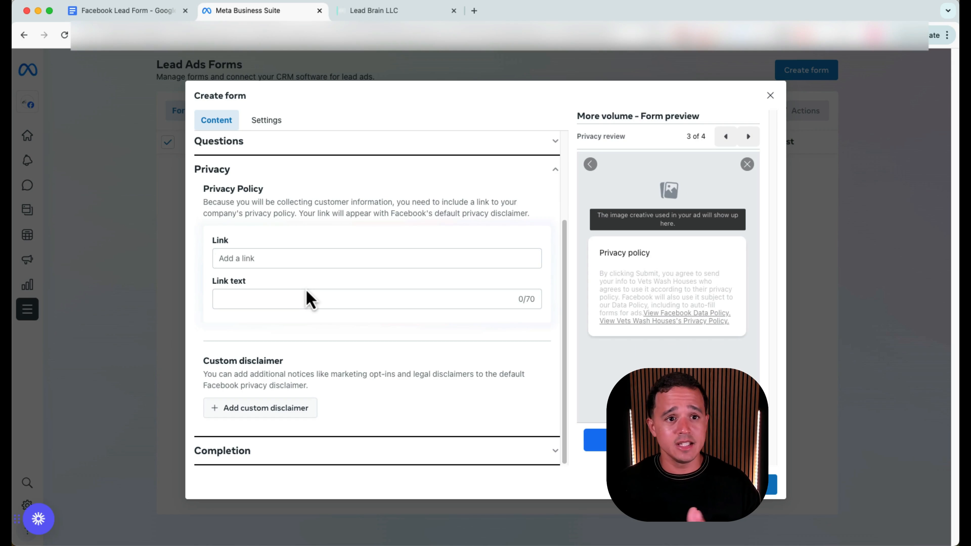
pyautogui.click(115, 11)
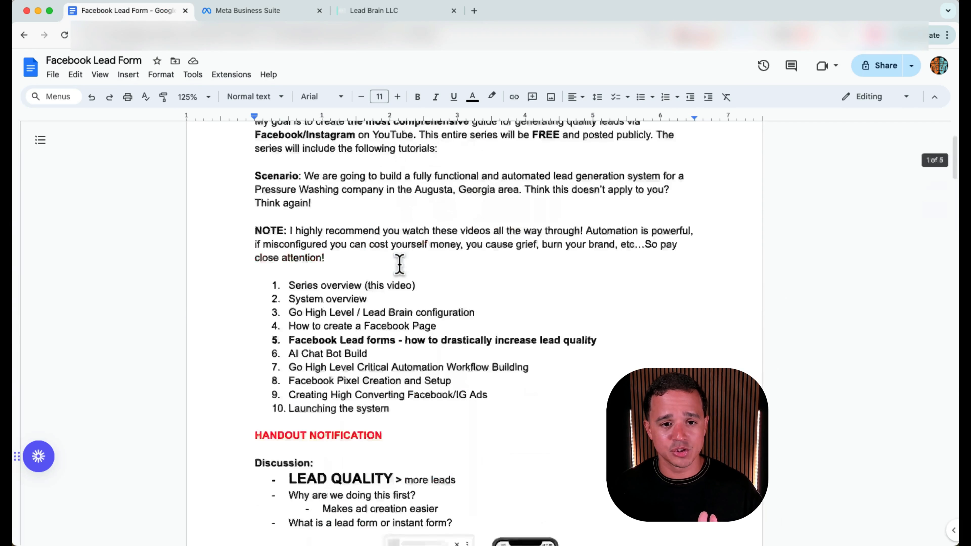
pyautogui.scroll(3, 400, 264)
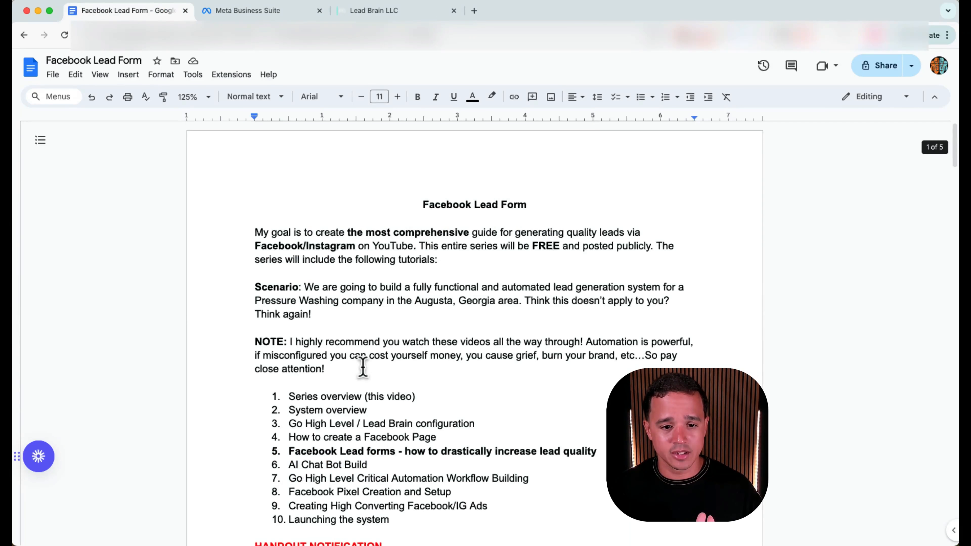
pyautogui.tripleClick(334, 424)
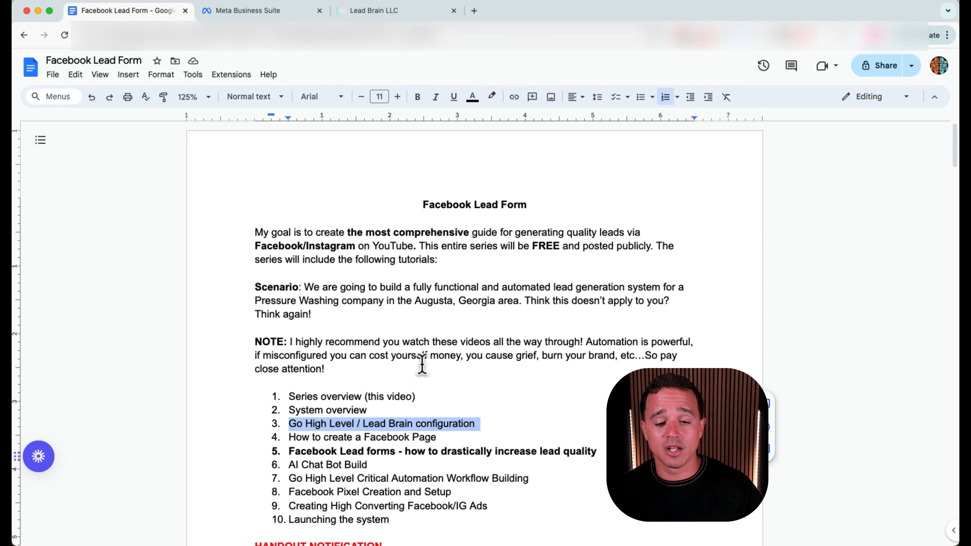
pyautogui.scroll(-2, 422, 363)
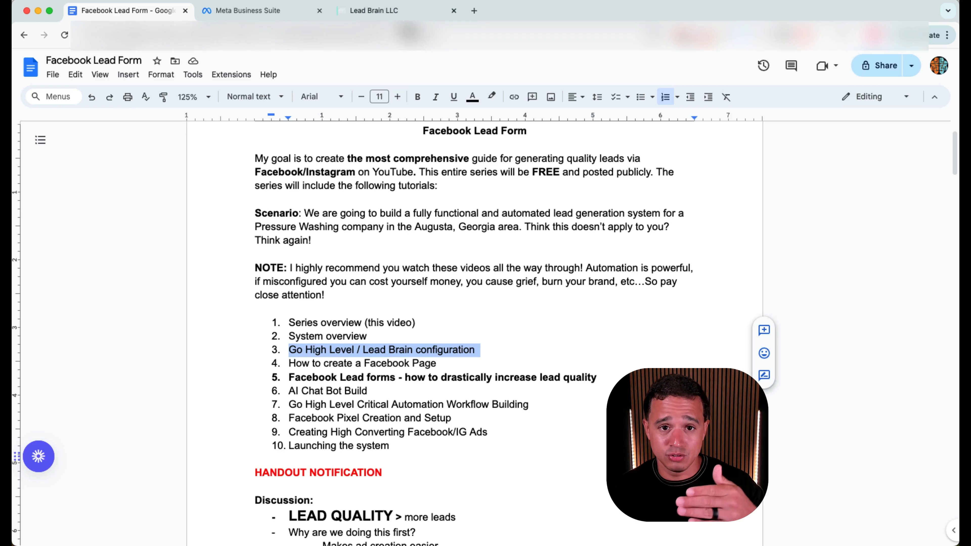
# Step: Switch to Lead Brain and open the preview of the Privacy Policy page in the "Standard Templates Series Copy" funnel
pyautogui.click(407, 17)
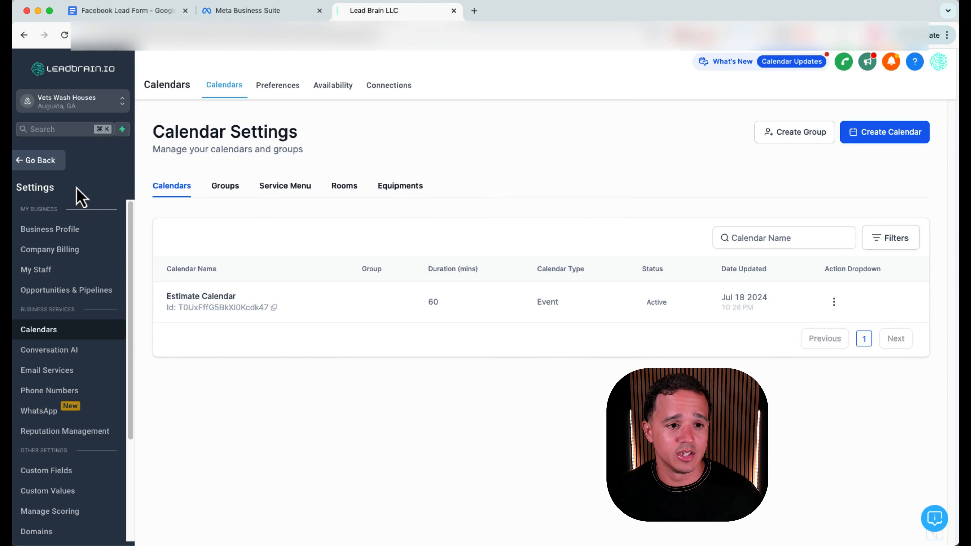
pyautogui.click(50, 166)
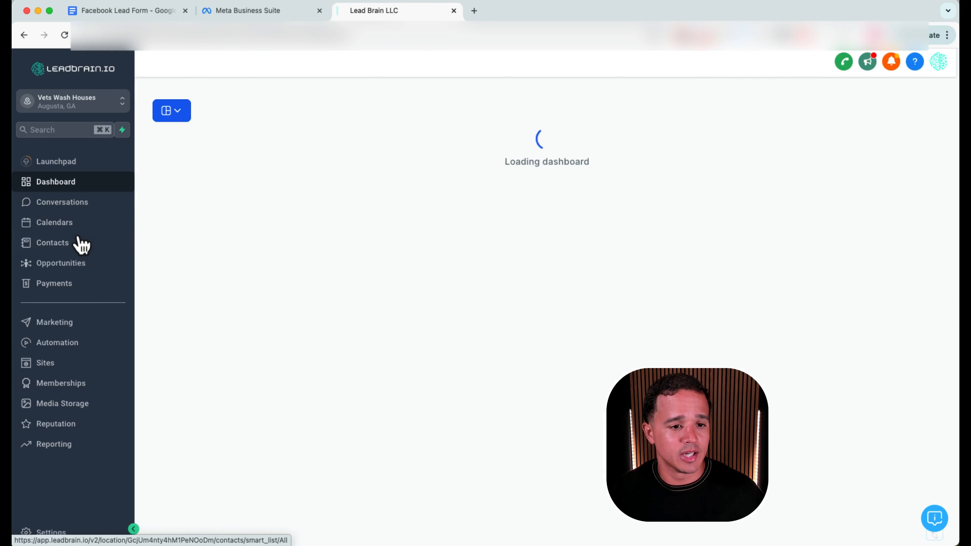
pyautogui.click(81, 362)
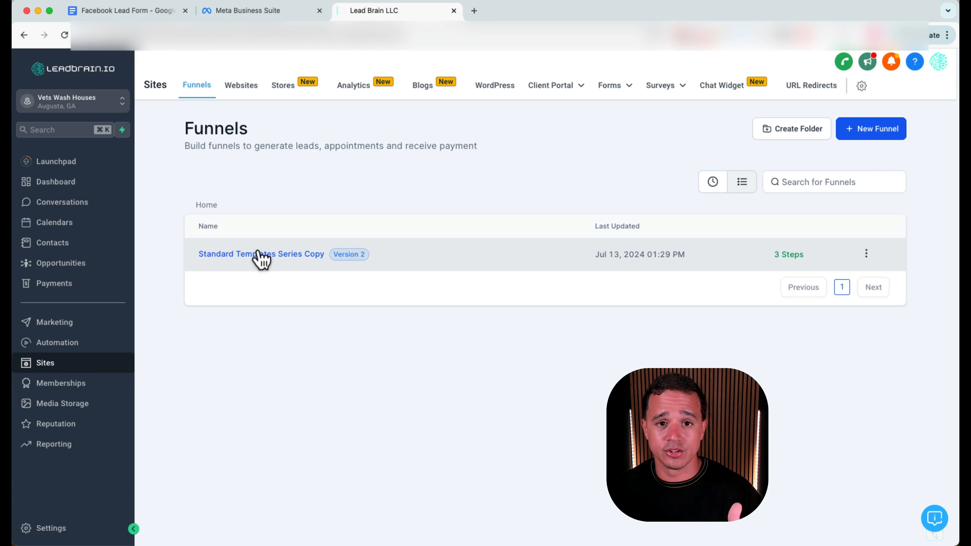
pyautogui.click(261, 258)
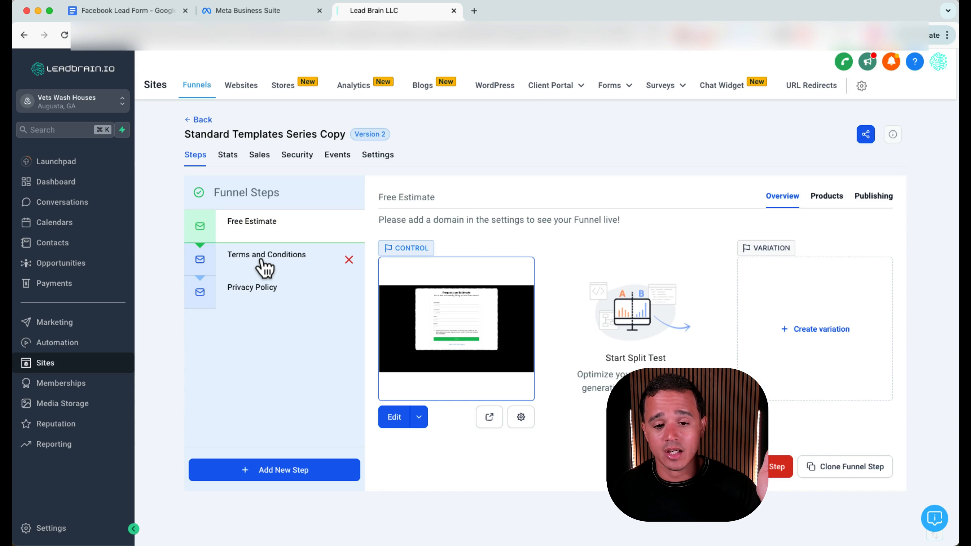
pyautogui.click(266, 289)
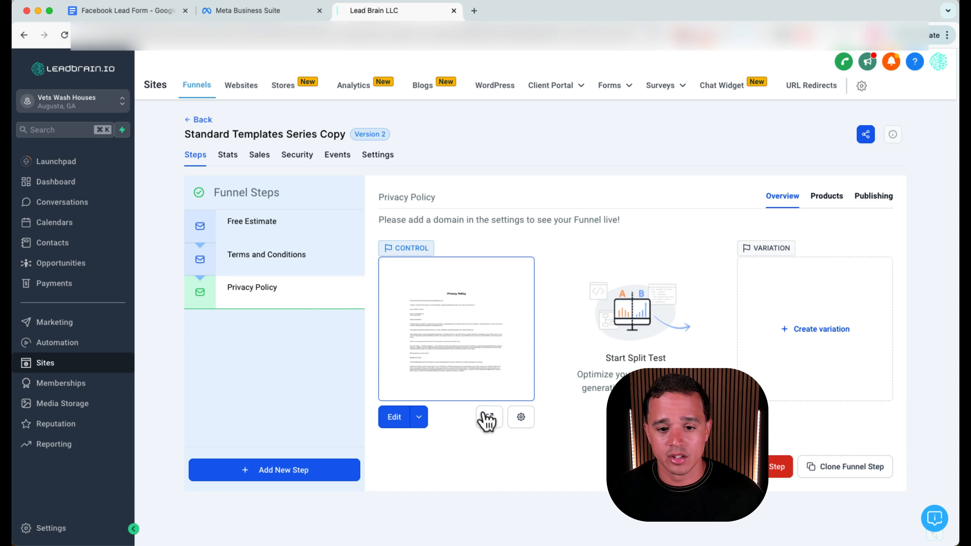
pyautogui.click(485, 414)
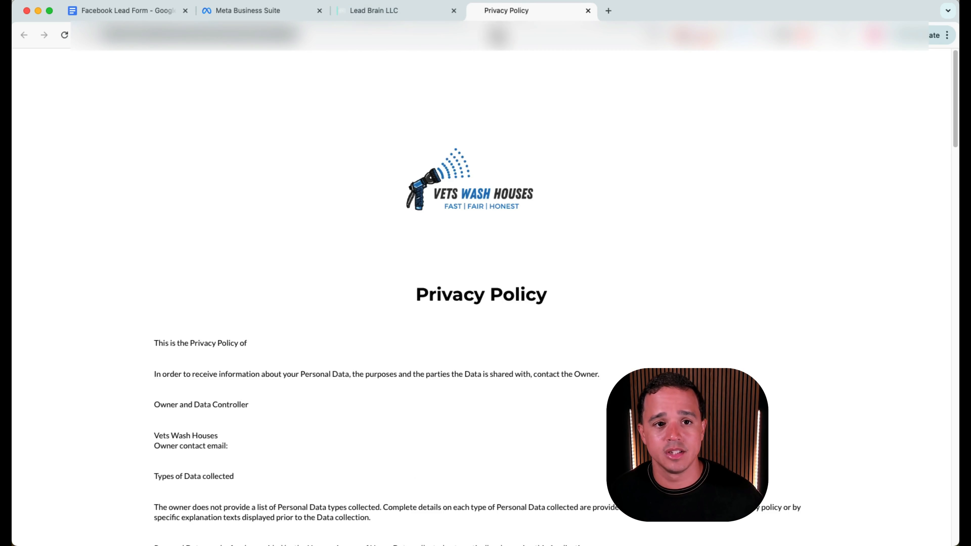
pyautogui.click(253, 11)
pyautogui.click(282, 256)
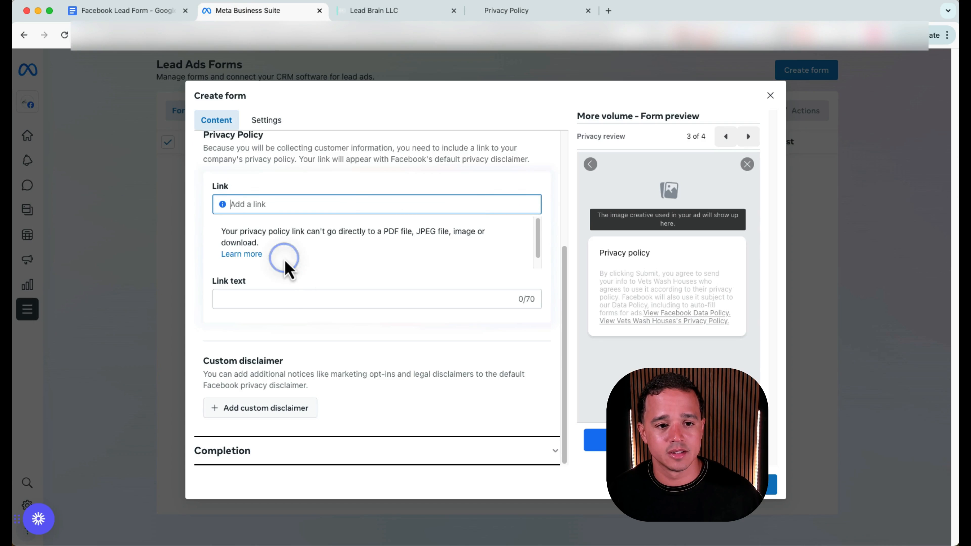
pyautogui.write('https://app.leadbrain.io/v2/preview/XMw5XIEaSNGDxnu2JIcj')
pyautogui.click(293, 302)
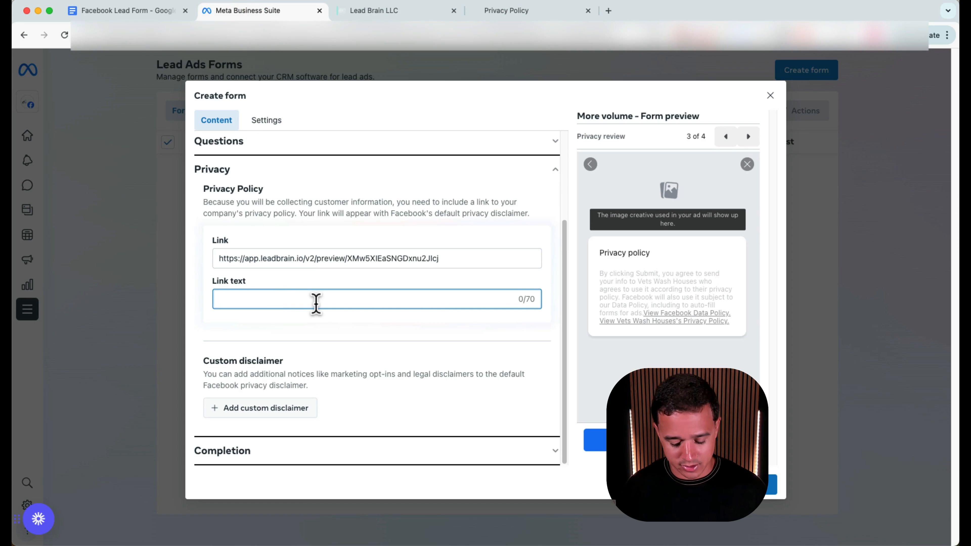
pyautogui.write('Privacy P')
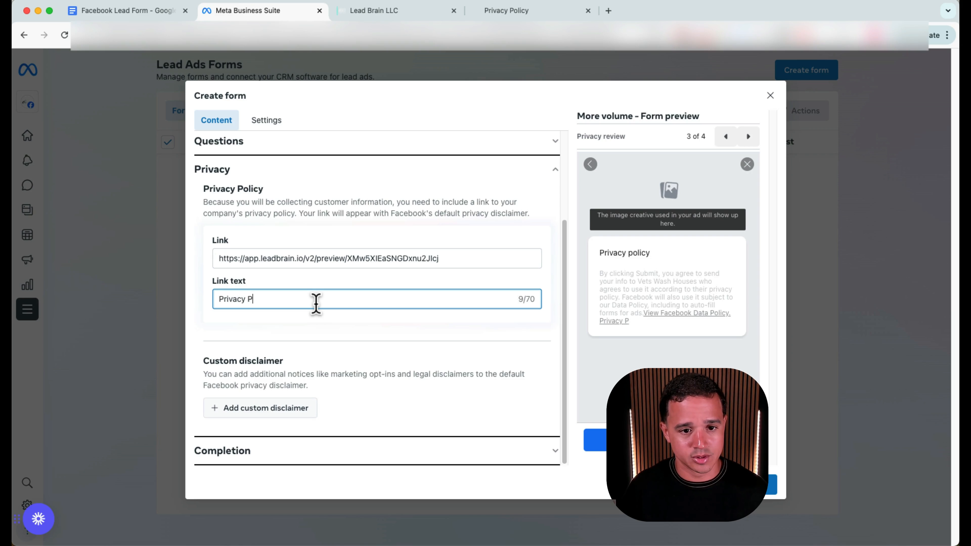
pyautogui.write('olicy')
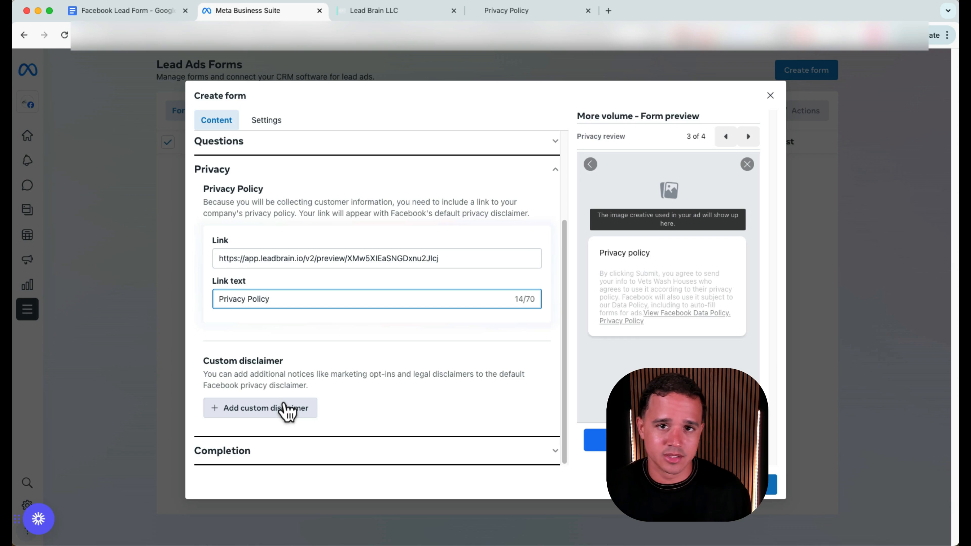
# Step: Open the form's Completion section, and copy the Thank You Page headline "You're almost done" from the Google Doc
pyautogui.click(256, 453)
pyautogui.scroll(-1, 296, 367)
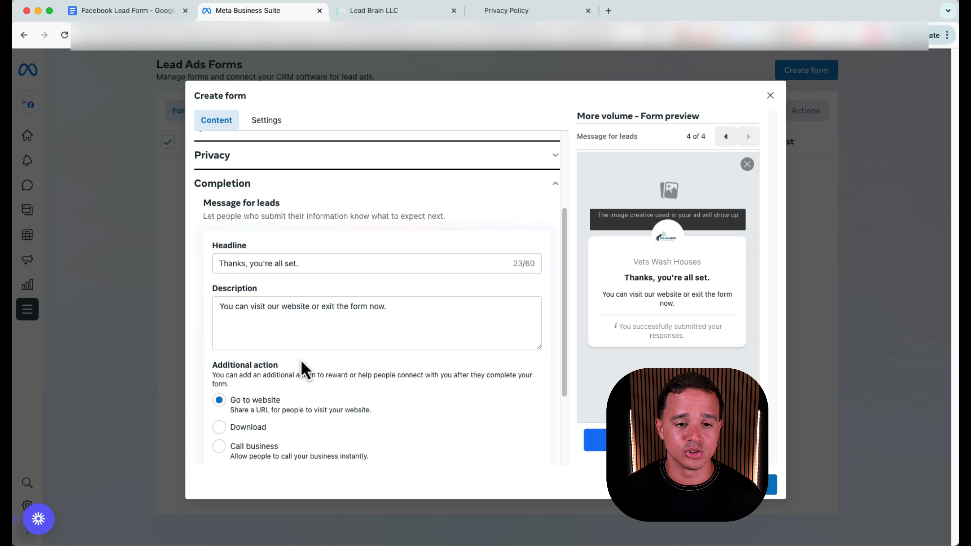
pyautogui.tripleClick(279, 264)
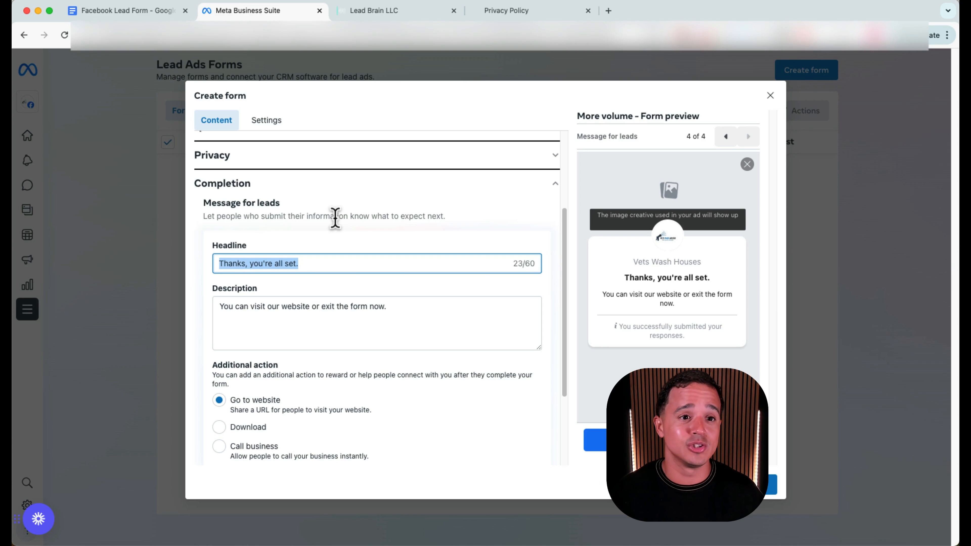
pyautogui.click(138, 11)
pyautogui.scroll(-20, 340, 440)
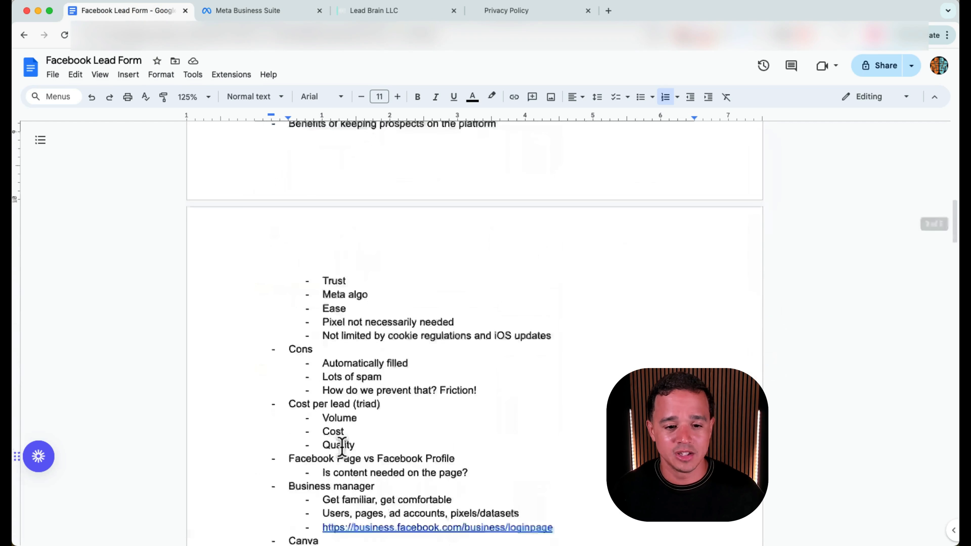
pyautogui.scroll(-20, 343, 423)
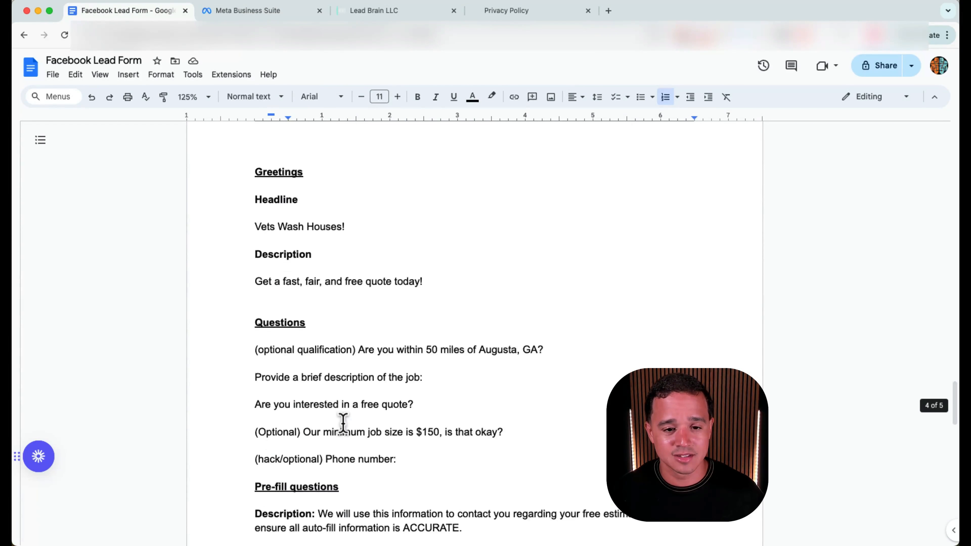
pyautogui.click(315, 257)
pyautogui.moveTo(316, 257); pyautogui.dragTo(392, 256)
pyautogui.press('super+c')
# Step: In Meta Business Suite, set the completion message's headline to "You're almost done! (1/2)"
pyautogui.click(273, 12)
pyautogui.press('super+v')
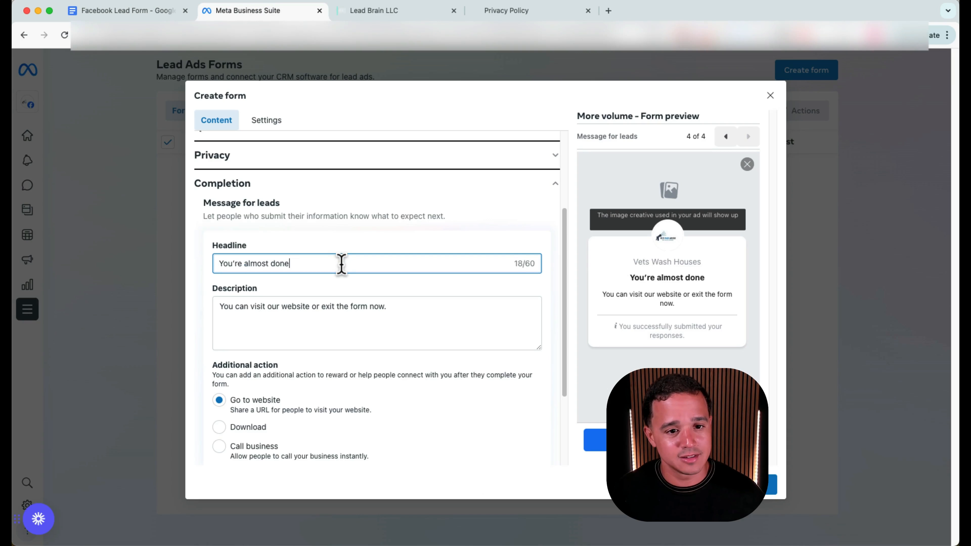
pyautogui.write('! (')
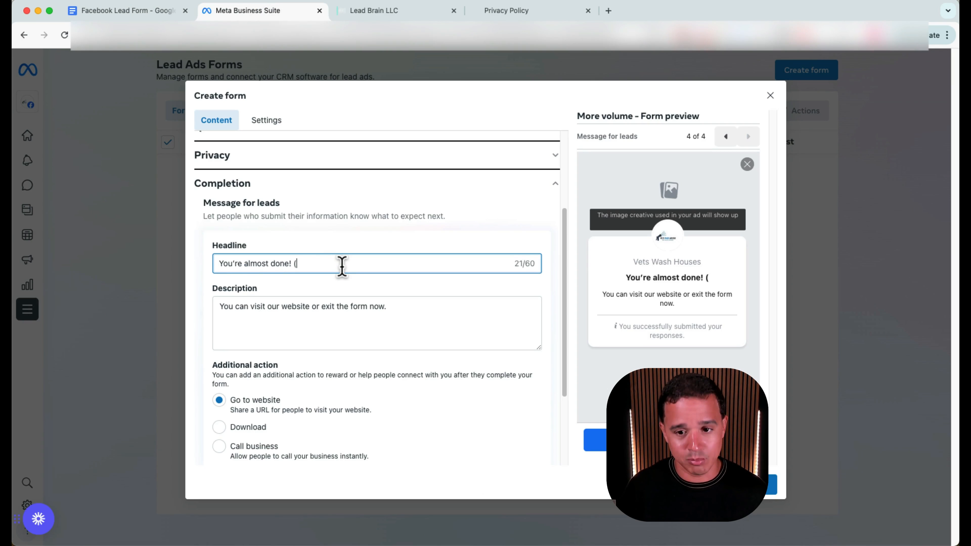
pyautogui.write('1/2)')
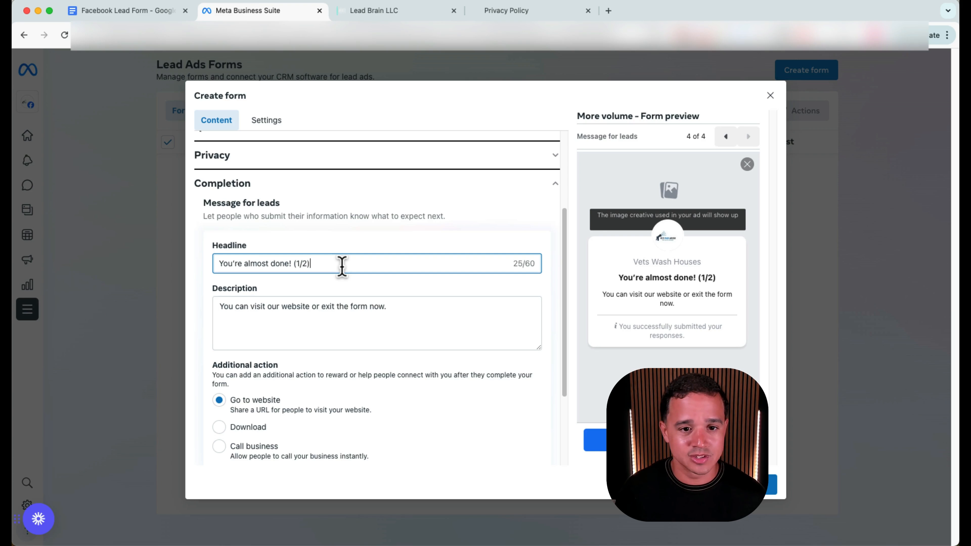
# Step: Replace the completion description with the Google Doc's thank-you text, from "Thank you for providing your information" through "click below!", without a trailing blank line
pyautogui.click(145, 17)
pyautogui.scroll(-2, 363, 249)
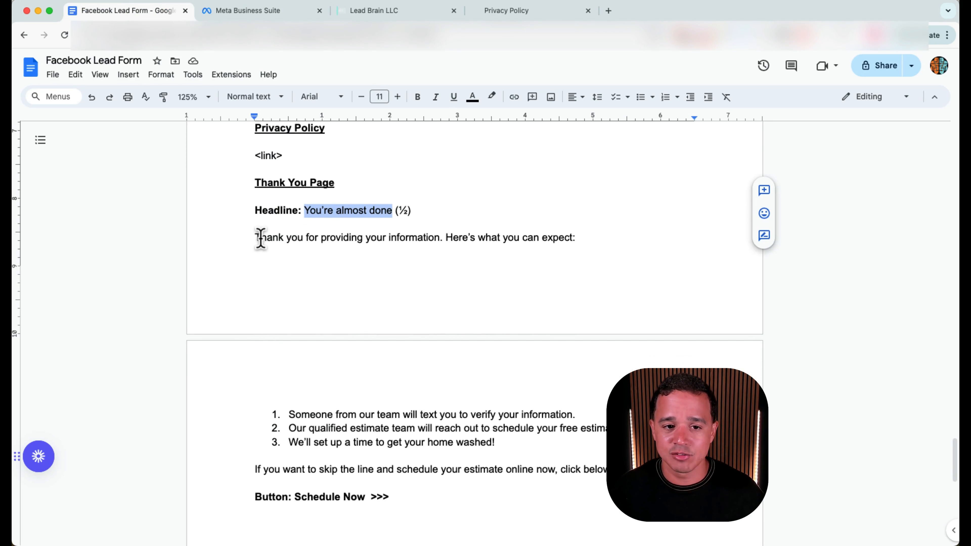
pyautogui.moveTo(256, 238); pyautogui.dragTo(620, 468)
pyautogui.press('super+c')
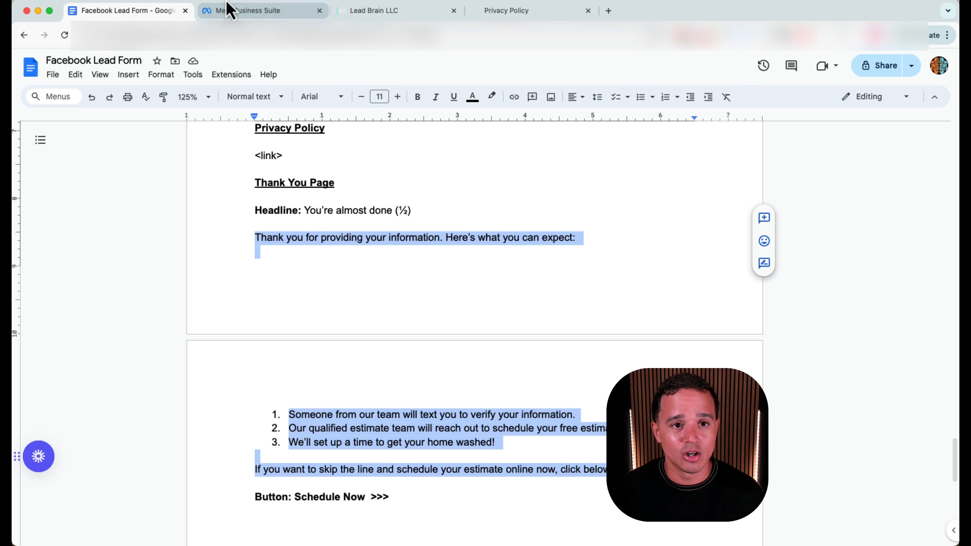
pyautogui.click(229, 11)
pyautogui.tripleClick(366, 323)
pyautogui.press('super+v')
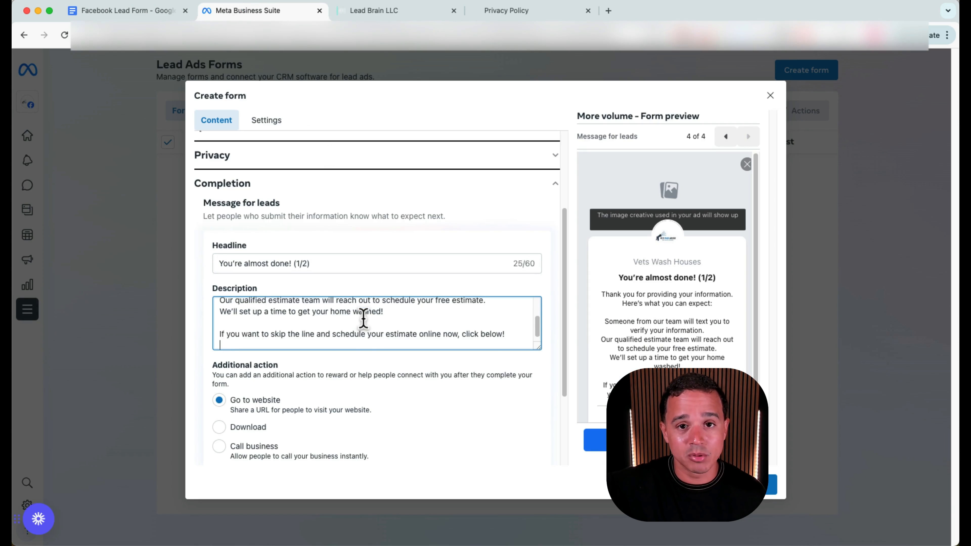
pyautogui.press('BackSpace')
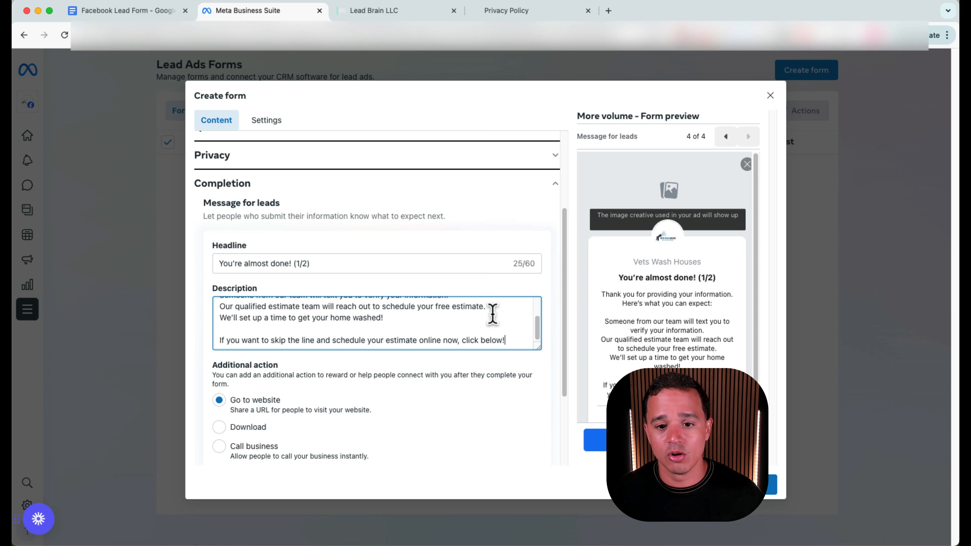
# Step: Enlarge the description box, number the three expectation sentences 1 to 3, and separate them with blank lines
pyautogui.moveTo(538, 347); pyautogui.dragTo(532, 439)
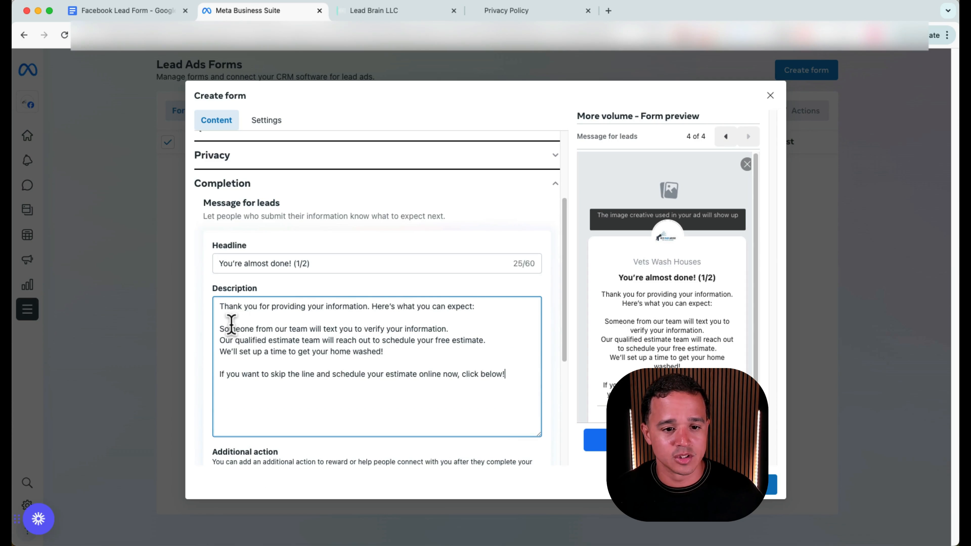
pyautogui.write('1.')
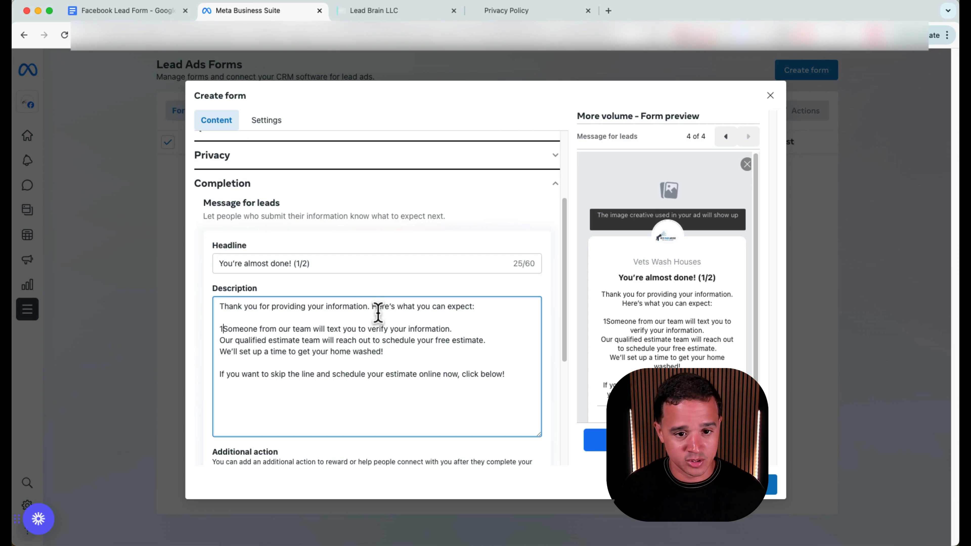
pyautogui.press('Return')
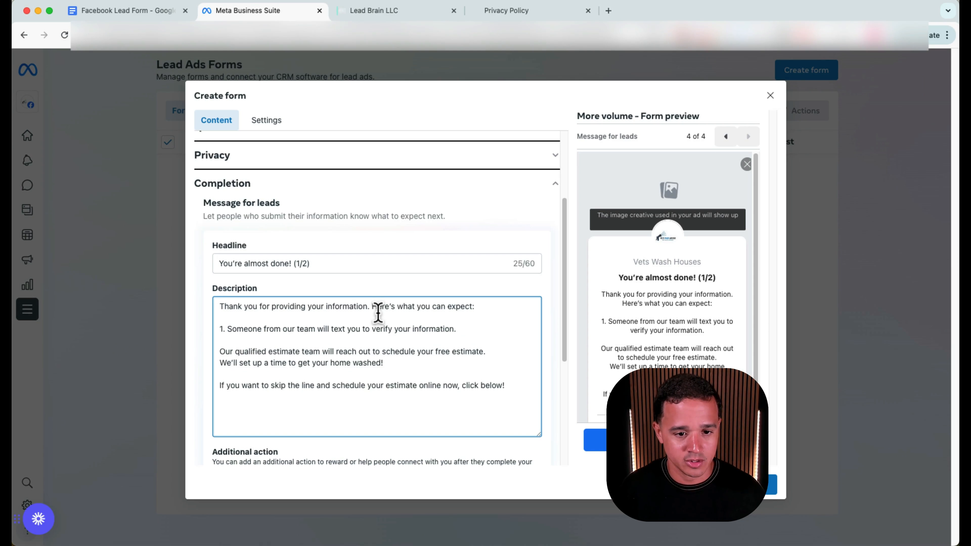
pyautogui.write('1')
pyautogui.press('BackSpace')
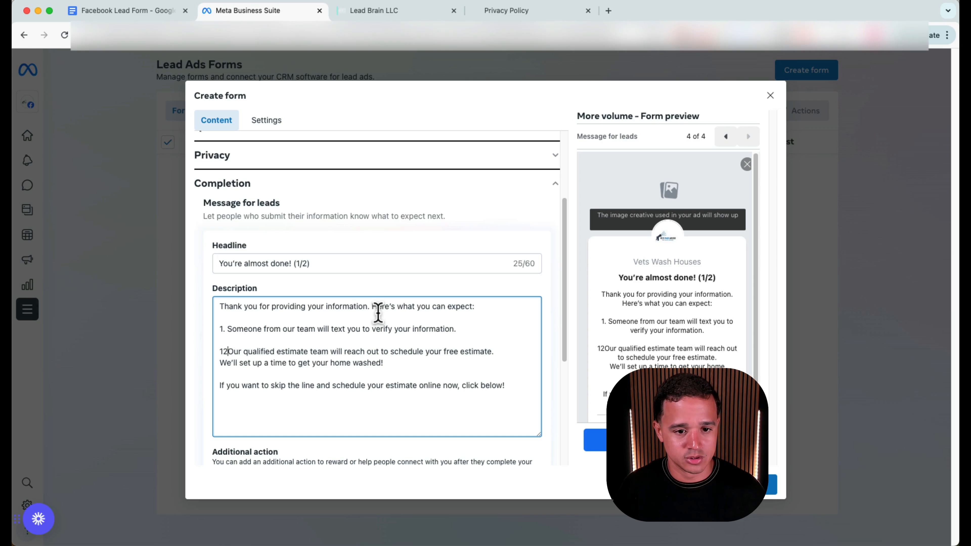
pyautogui.write('2.')
pyautogui.press('Return')
pyautogui.press('BackSpace')
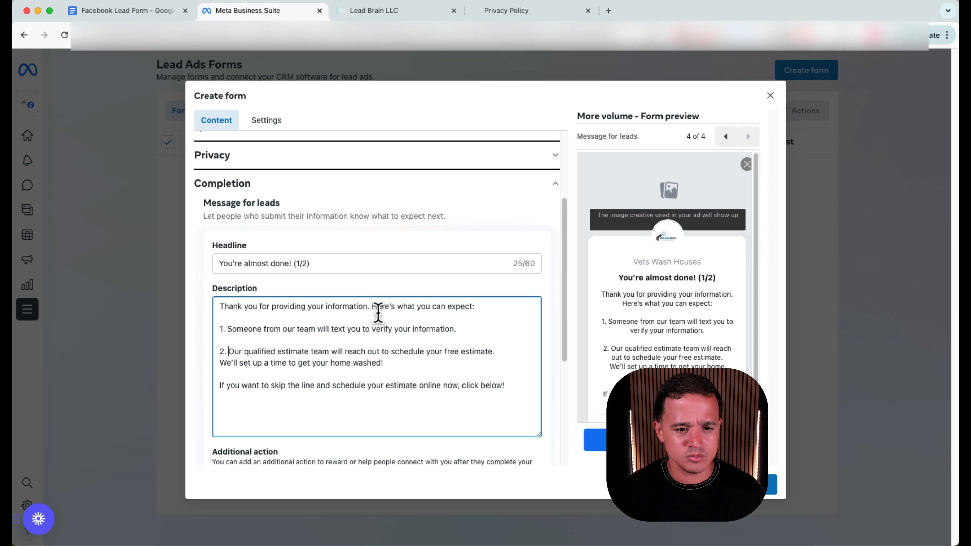
pyautogui.write('.')
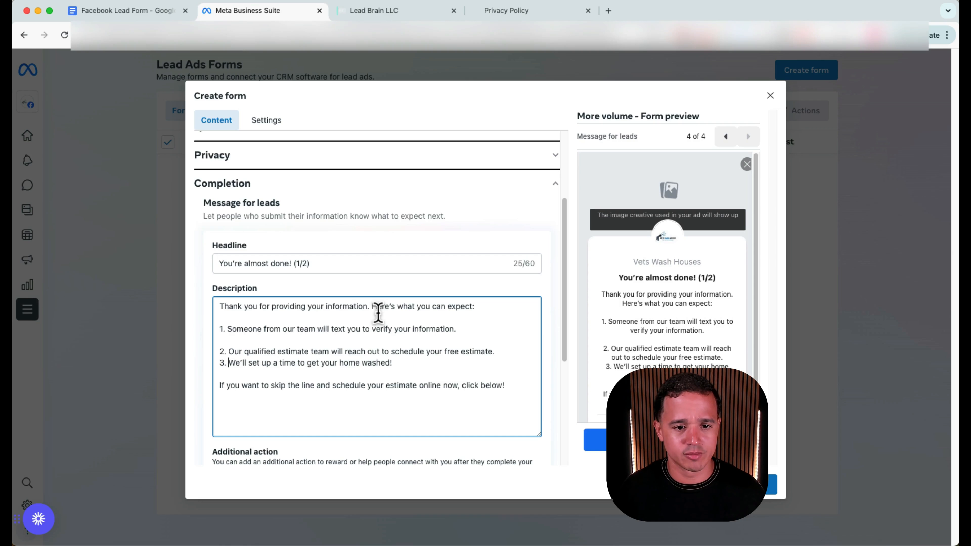
pyautogui.press('Return')
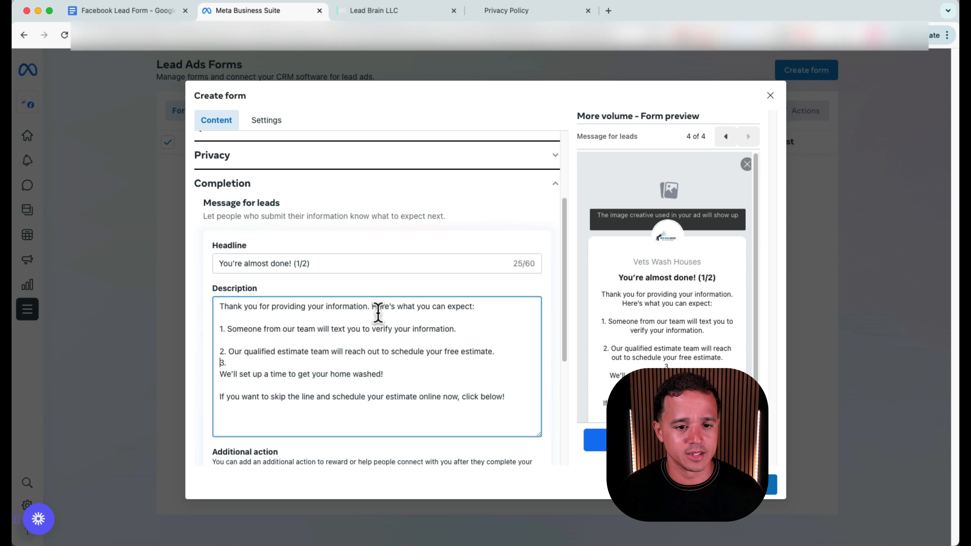
pyautogui.press('Return')
pyautogui.press('Down')
pyautogui.press('BackSpace')
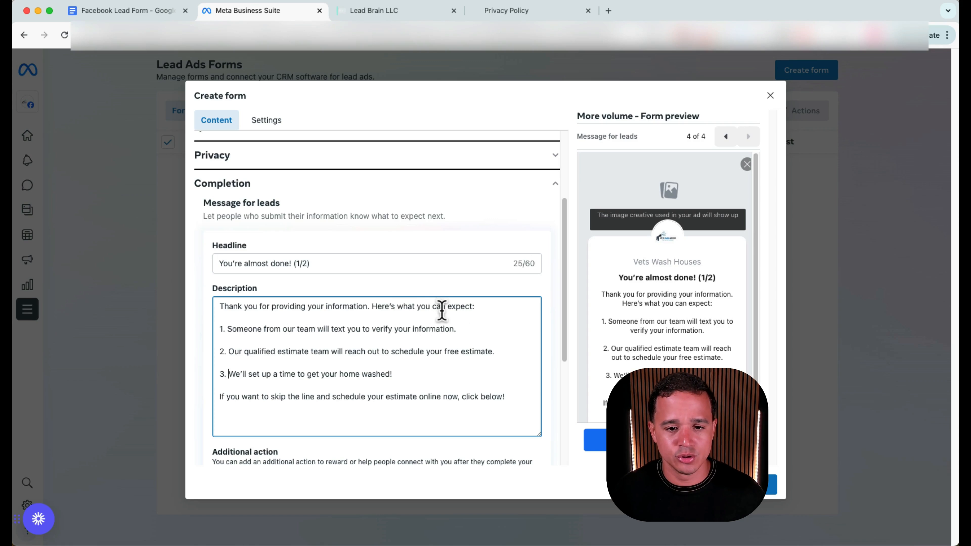
# Step: Set the completion page's call to action text to "Schedule Estimate Now >>>"
pyautogui.doubleClick(336, 329)
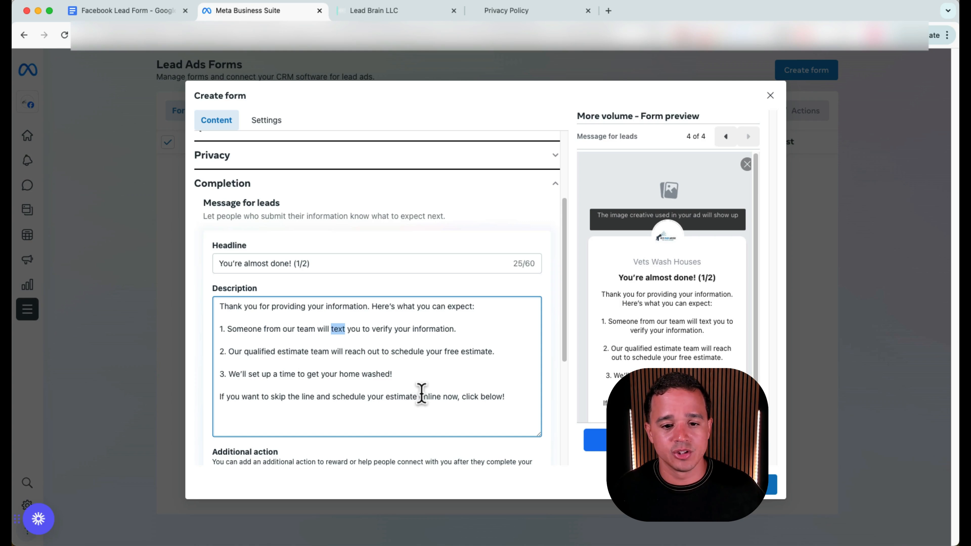
pyautogui.click(402, 421)
pyautogui.scroll(-4, 440, 419)
pyautogui.scroll(-1, 275, 455)
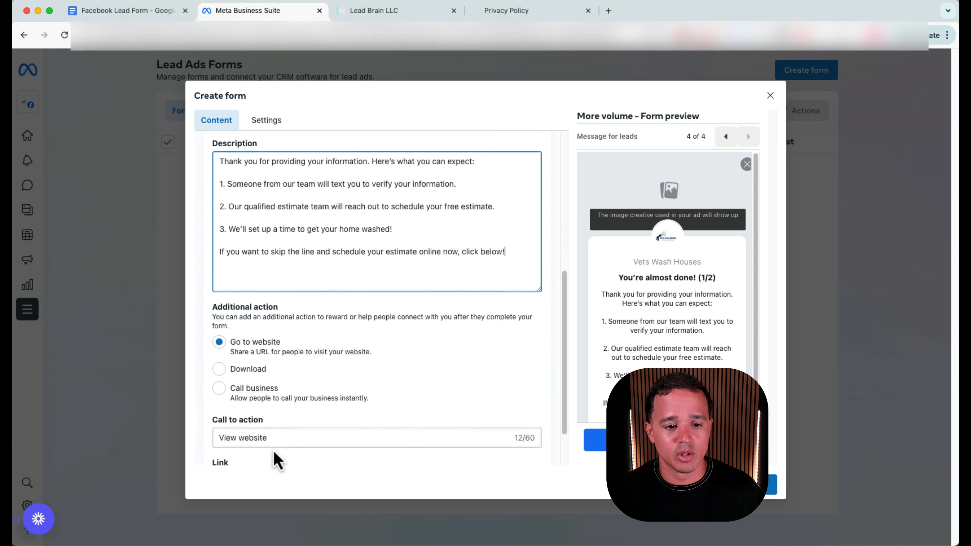
pyautogui.tripleClick(272, 424)
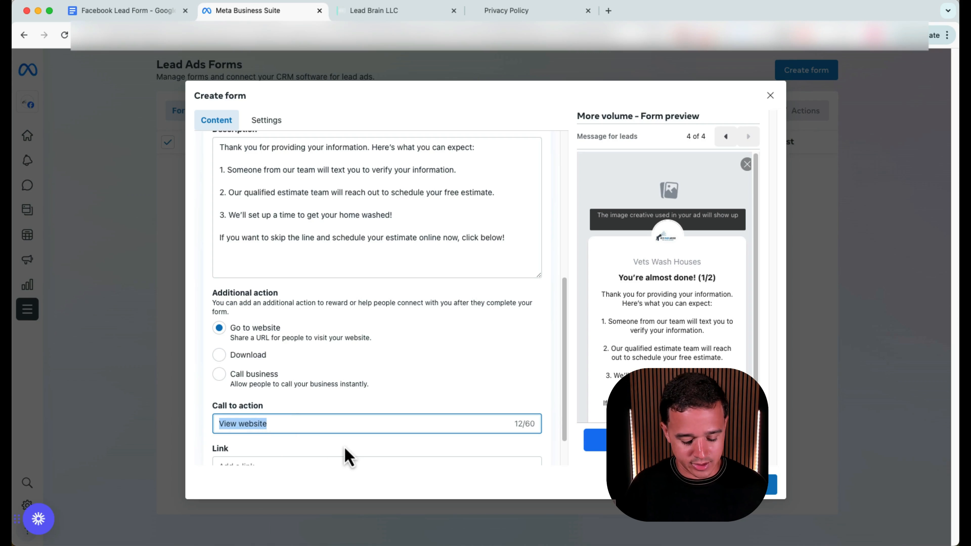
pyautogui.write('Schedi')
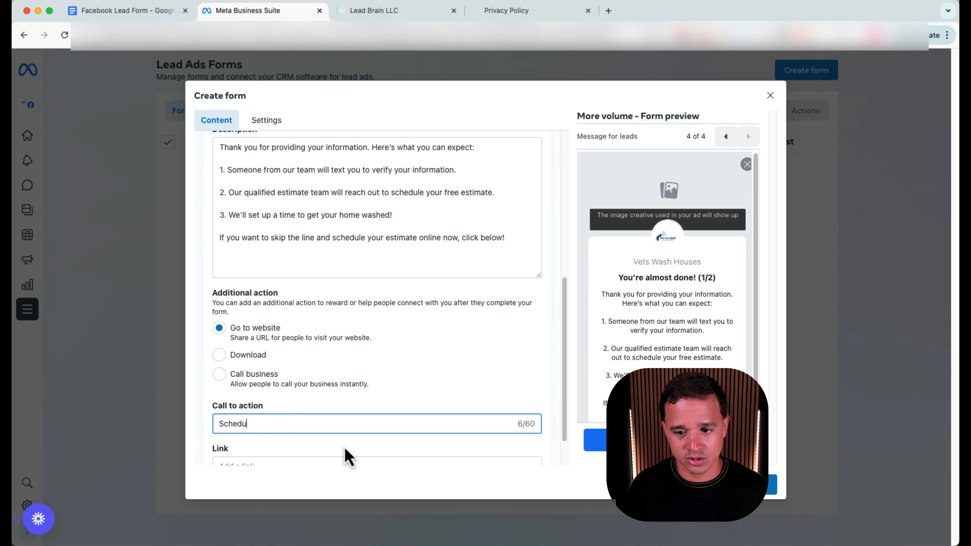
pyautogui.write('le Estimate Now >>>')
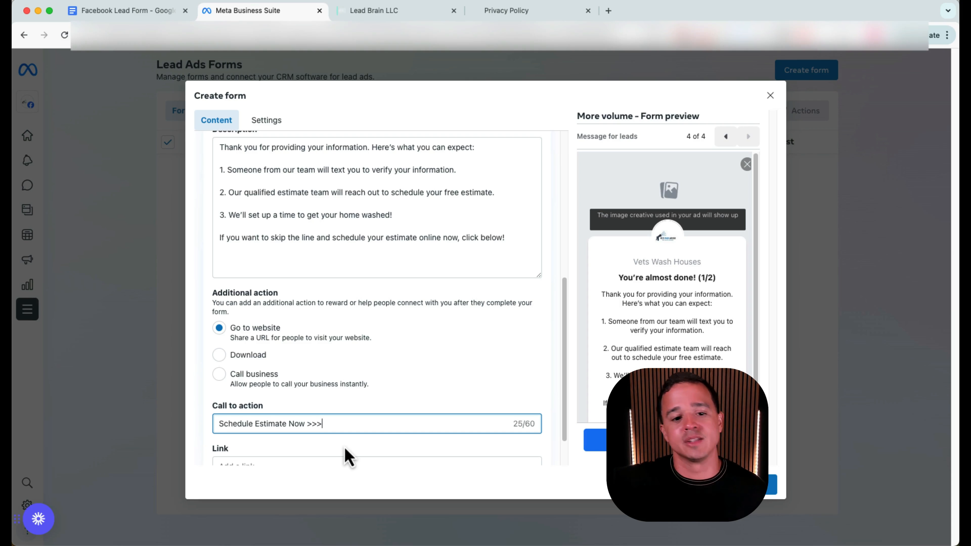
# Step: Switch to the Google Doc and copy the booking link listed under "Create our Calendar in High Level"
pyautogui.click(126, 11)
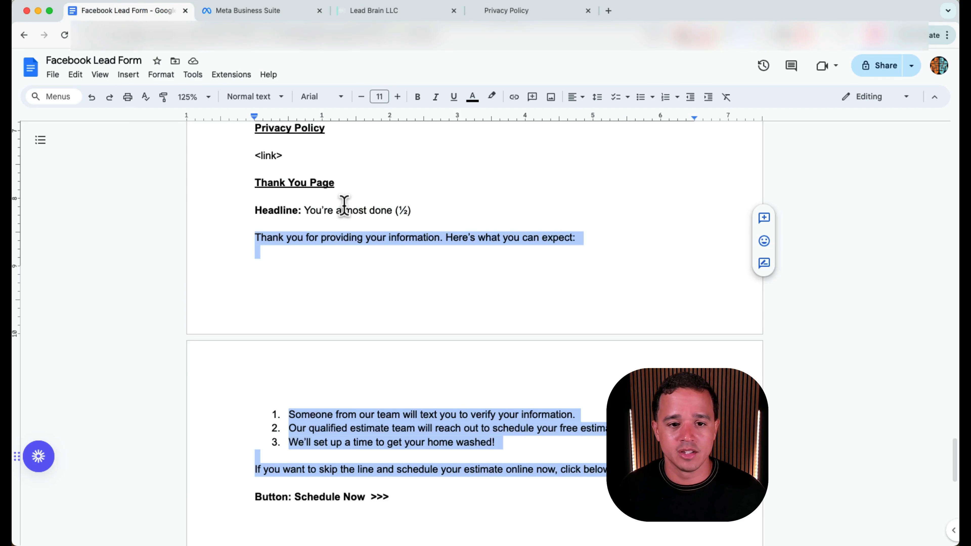
pyautogui.scroll(10, 344, 207)
pyautogui.scroll(15, 346, 208)
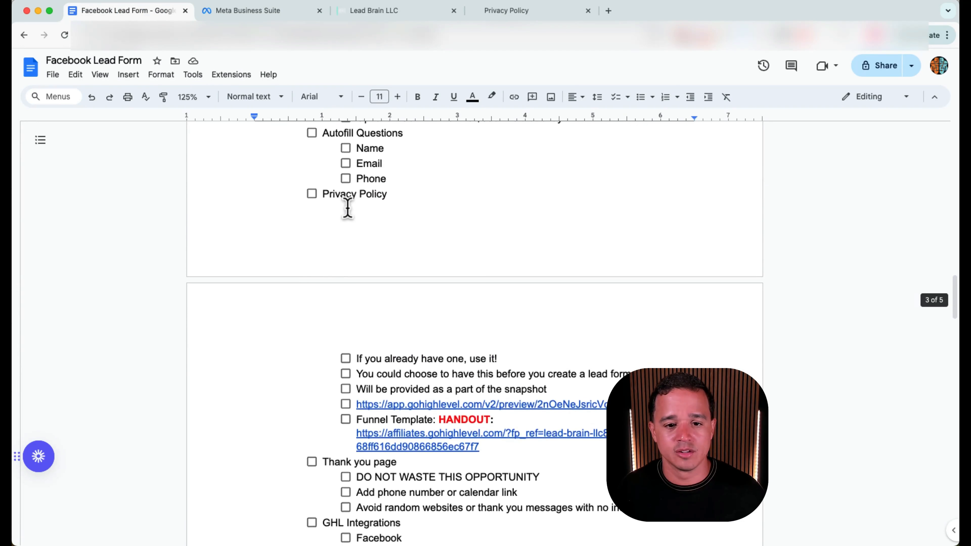
pyautogui.click(486, 378)
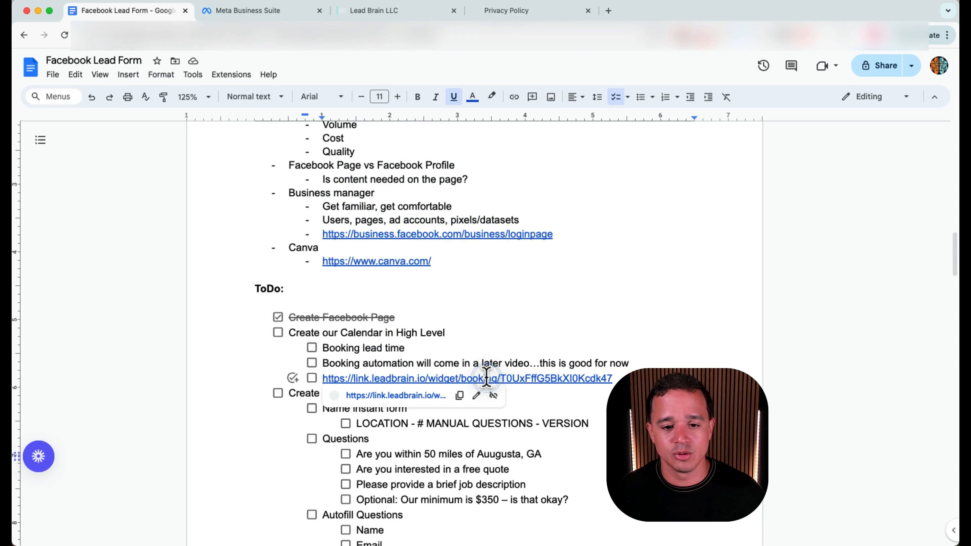
pyautogui.click(460, 396)
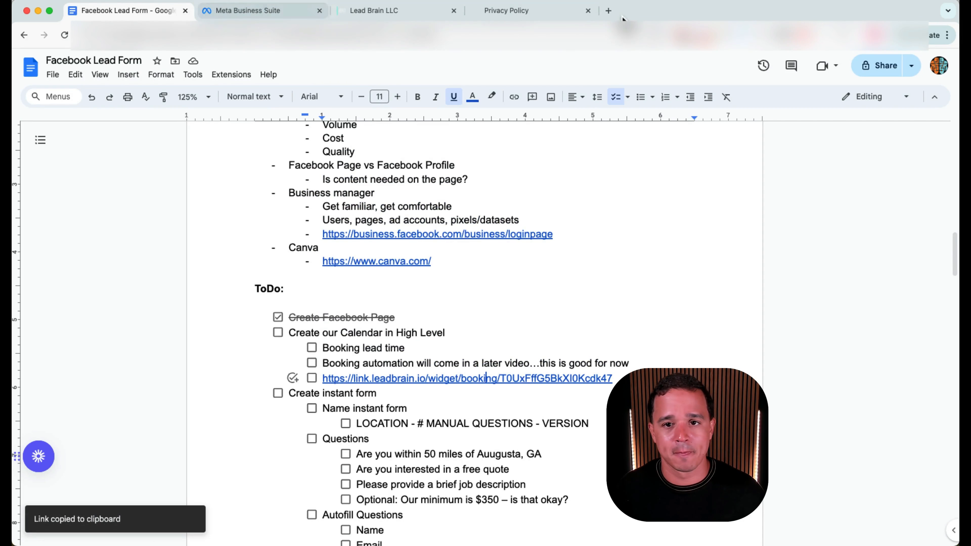
# Step: Load the copied booking link in the Privacy Policy tab, try the 08:00 AM slot on July 19, 2024, and reload the calendar
pyautogui.click(514, 12)
pyautogui.press('super+v')
pyautogui.press('Return')
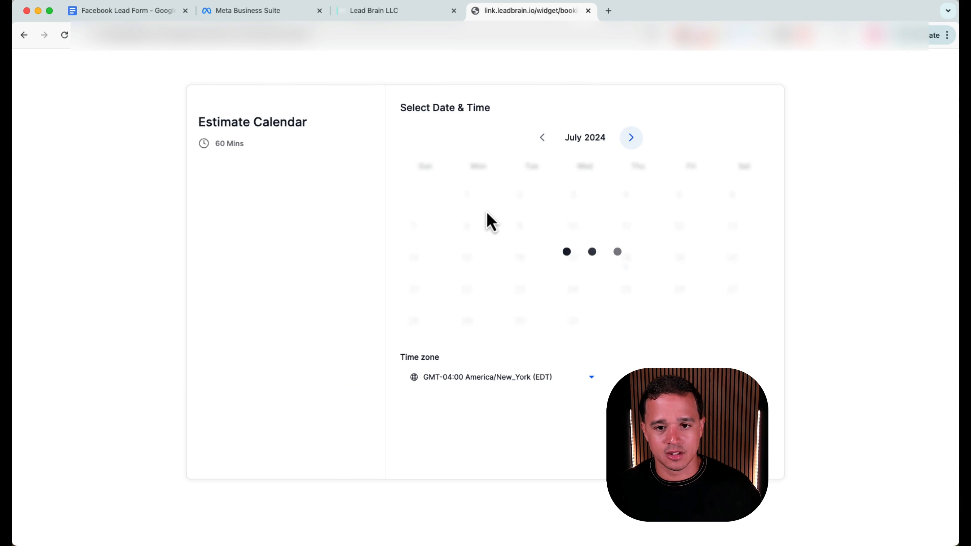
pyautogui.click(731, 168)
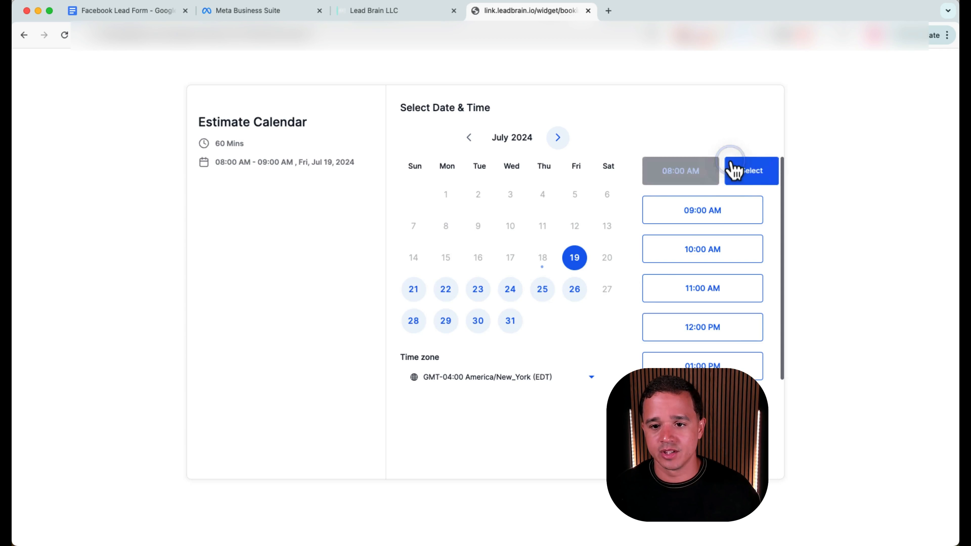
pyautogui.click(739, 177)
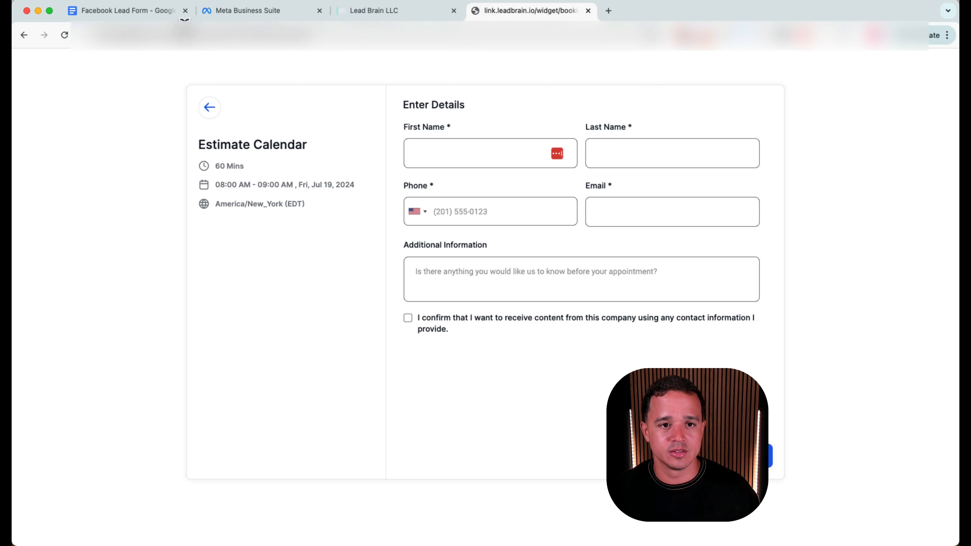
pyautogui.click(201, 36)
pyautogui.press('super+v')
pyautogui.press('Return')
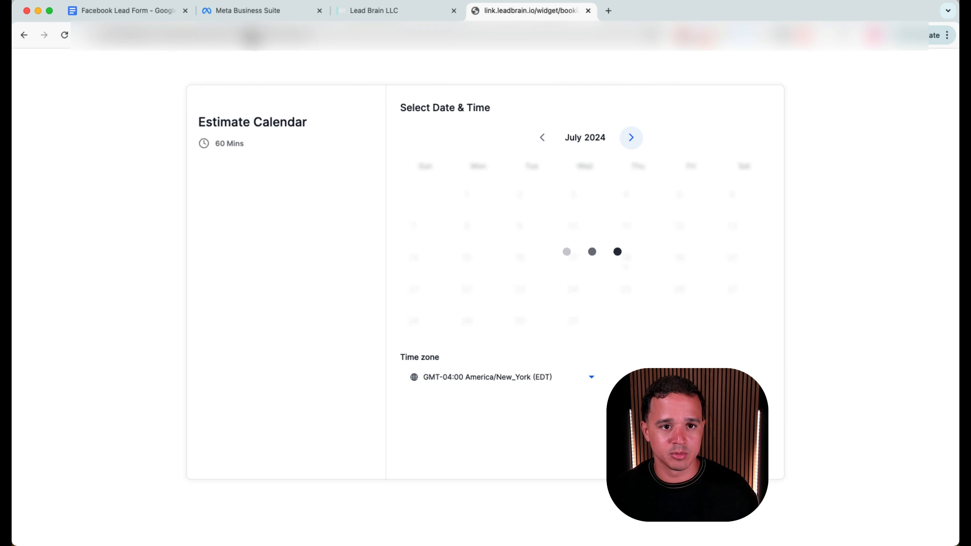
pyautogui.click(249, 10)
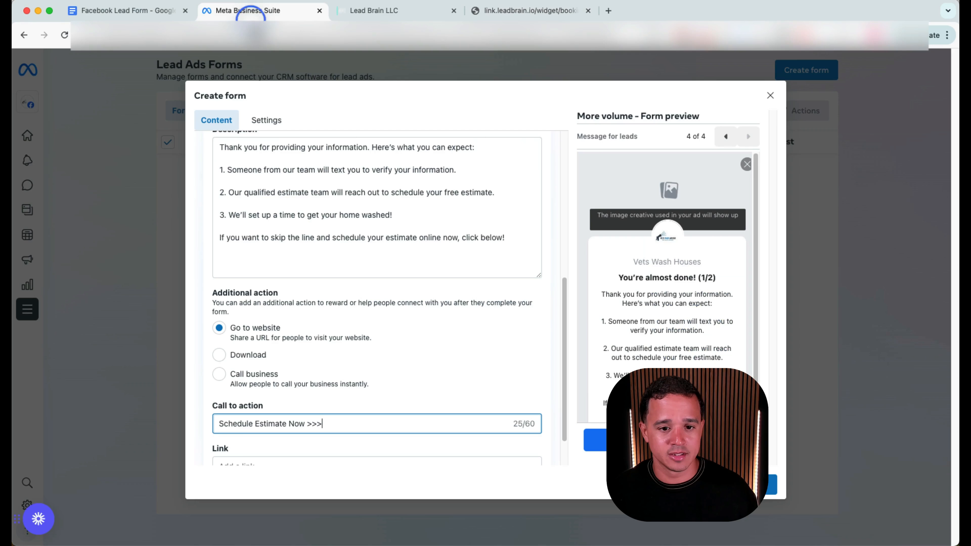
pyautogui.scroll(-1, 306, 414)
pyautogui.click(272, 448)
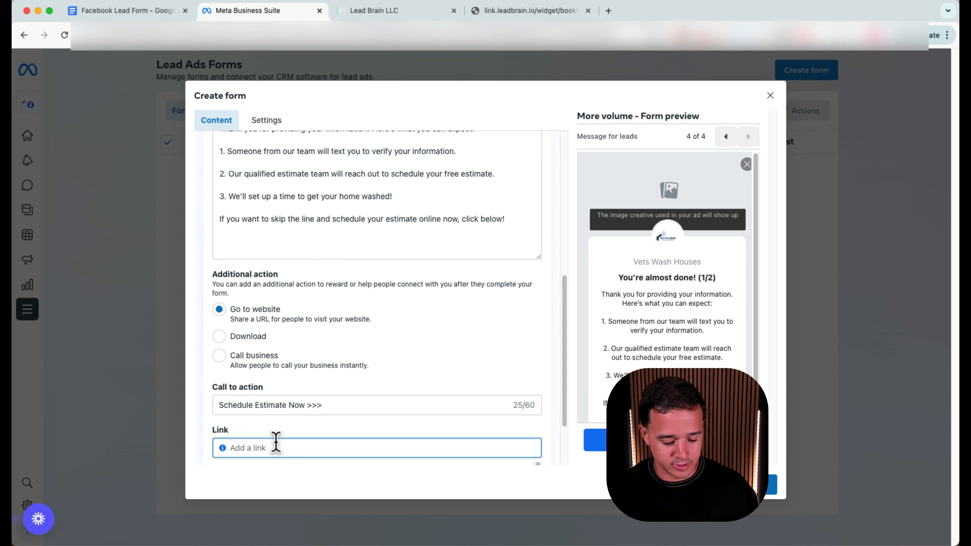
pyautogui.press('super+v')
pyautogui.click(272, 448)
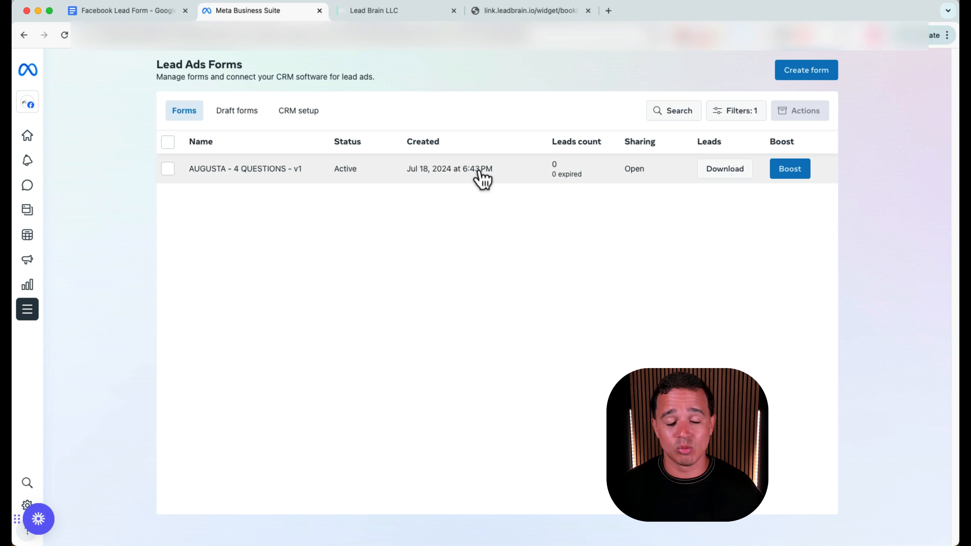
pyautogui.click(820, 71)
pyautogui.click(420, 308)
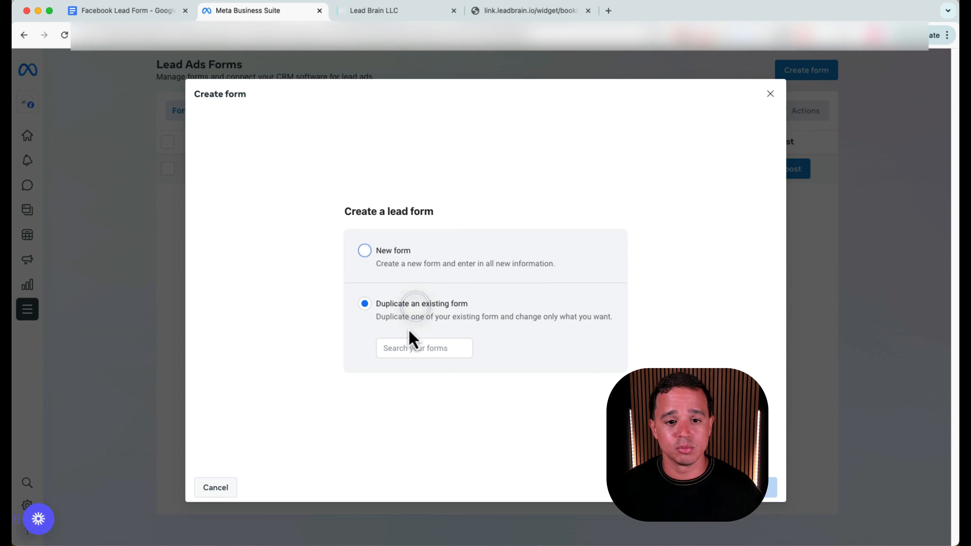
pyautogui.click(404, 350)
pyautogui.write('d')
pyautogui.press('BackSpace')
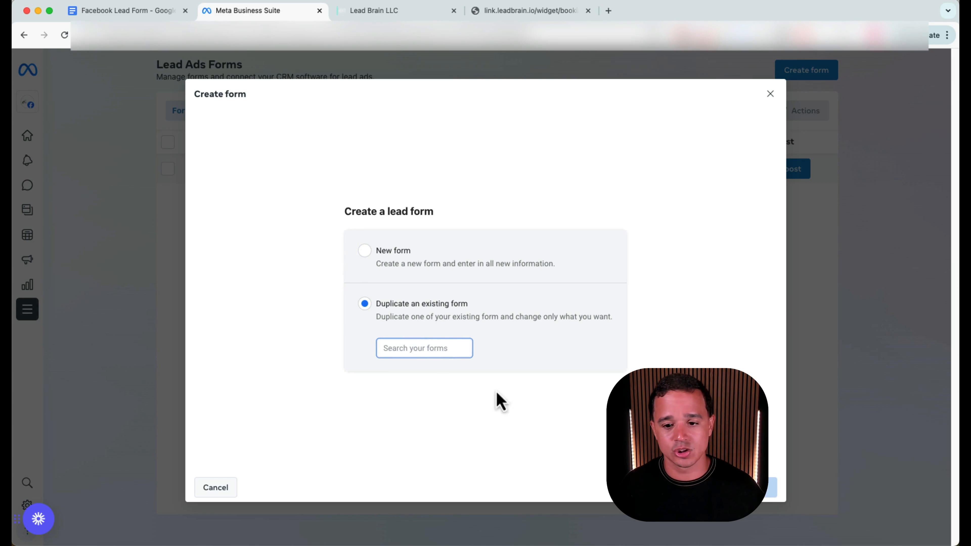
pyautogui.click(213, 488)
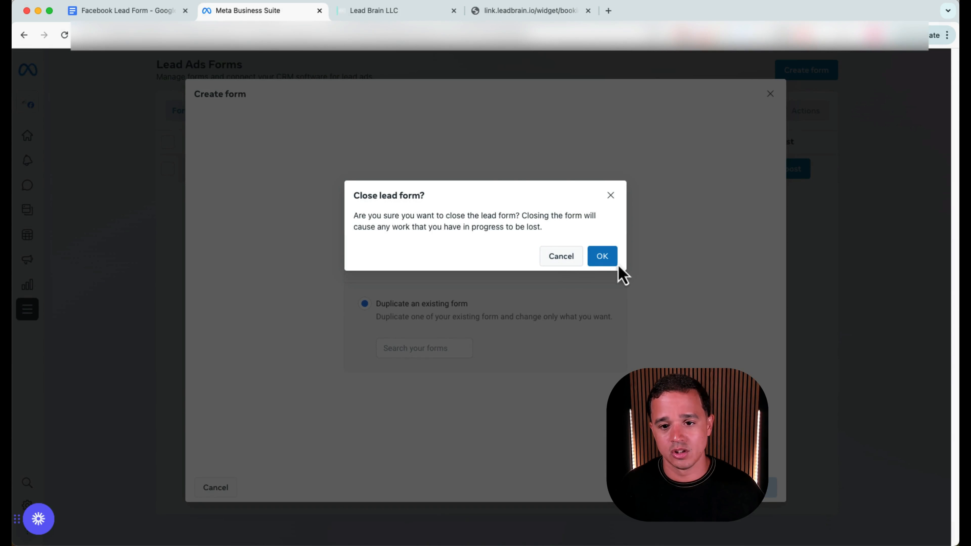
pyautogui.click(611, 260)
pyautogui.click(553, 35)
pyautogui.press('Return')
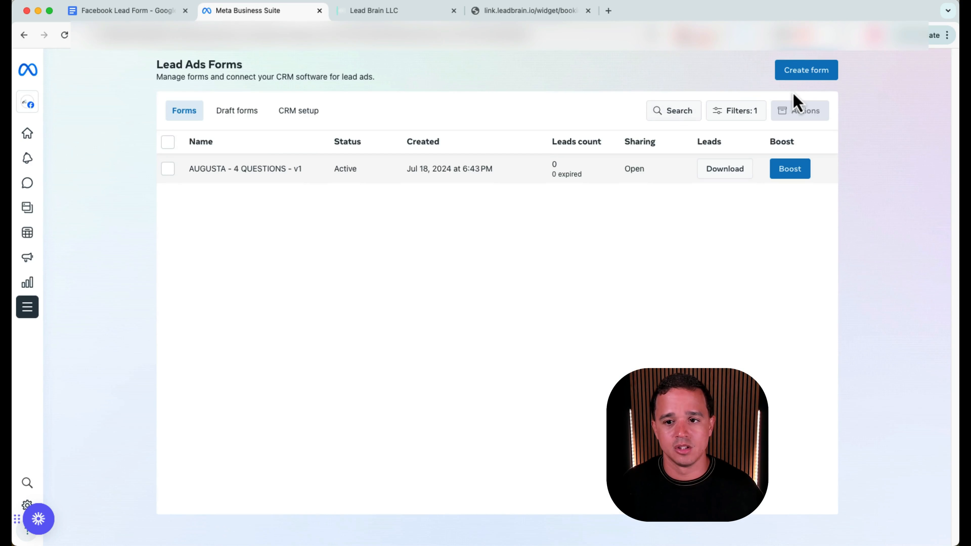
# Step: Start a new lead form as a duplicate, view the existing forms available to copy, and close without creating one
pyautogui.click(805, 74)
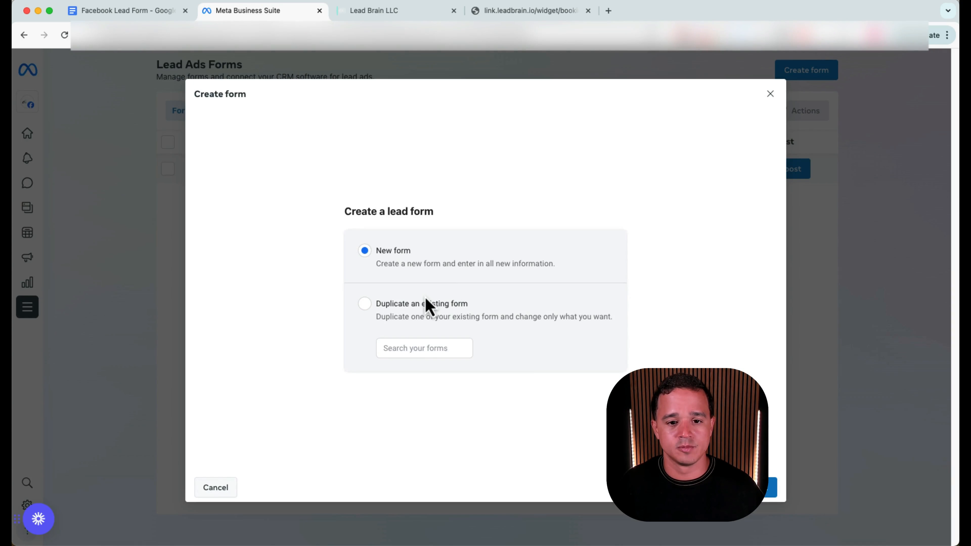
pyautogui.click(424, 310)
pyautogui.click(422, 344)
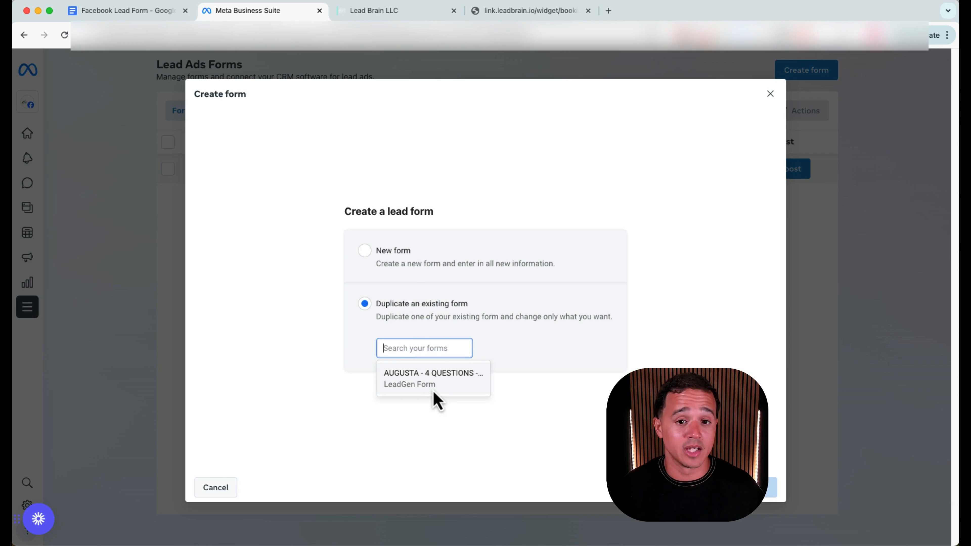
pyautogui.click(548, 169)
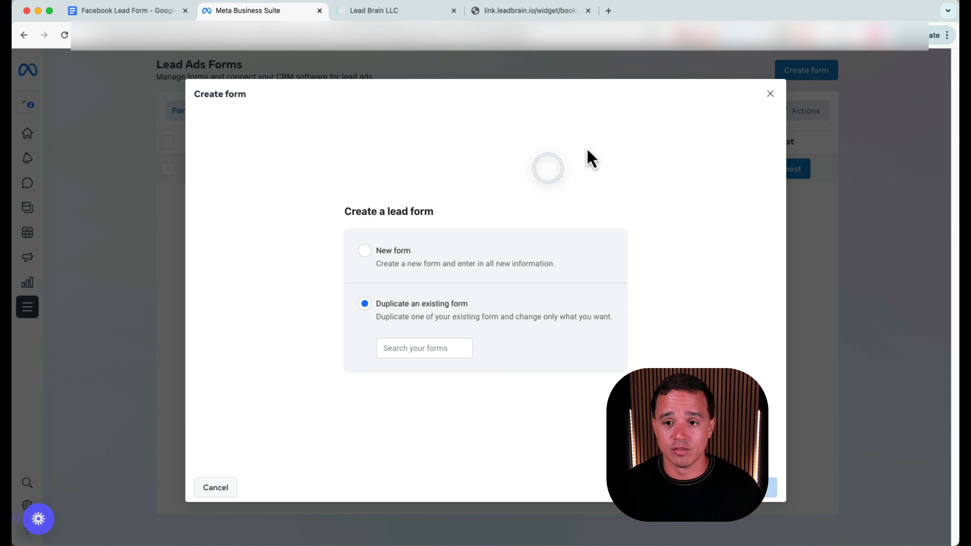
pyautogui.click(769, 94)
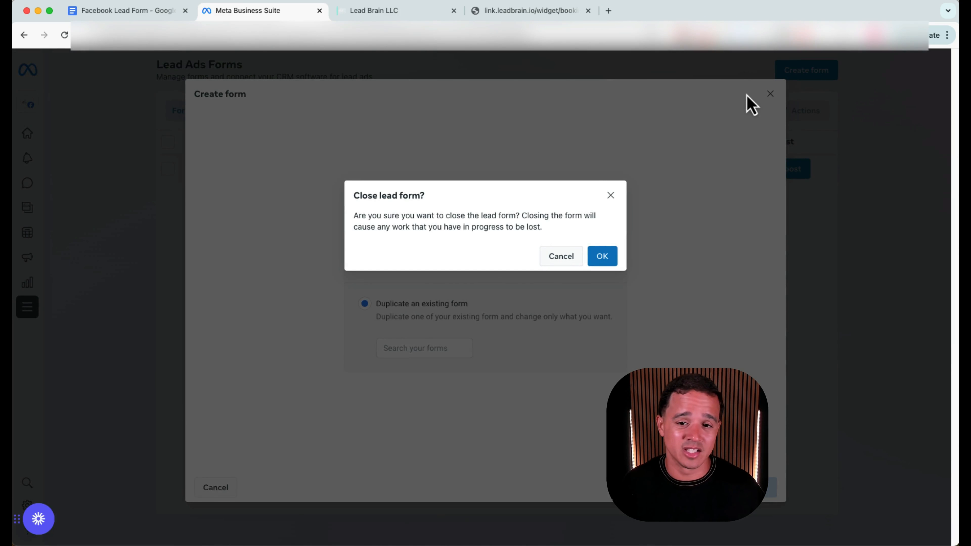
pyautogui.click(602, 257)
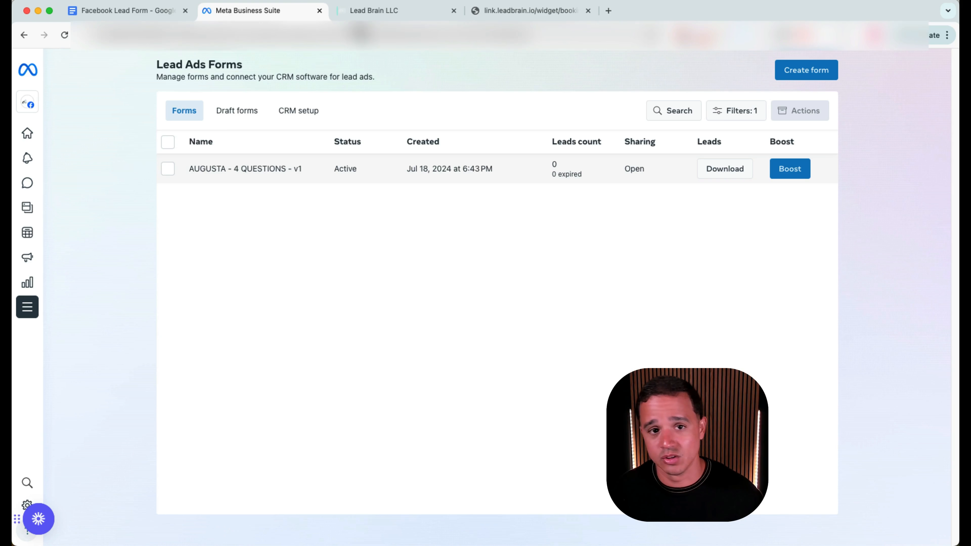
# Step: Switch to Lead Brain and connect the Vets Wash Houses Facebook page in the location's integration settings
pyautogui.click(373, 10)
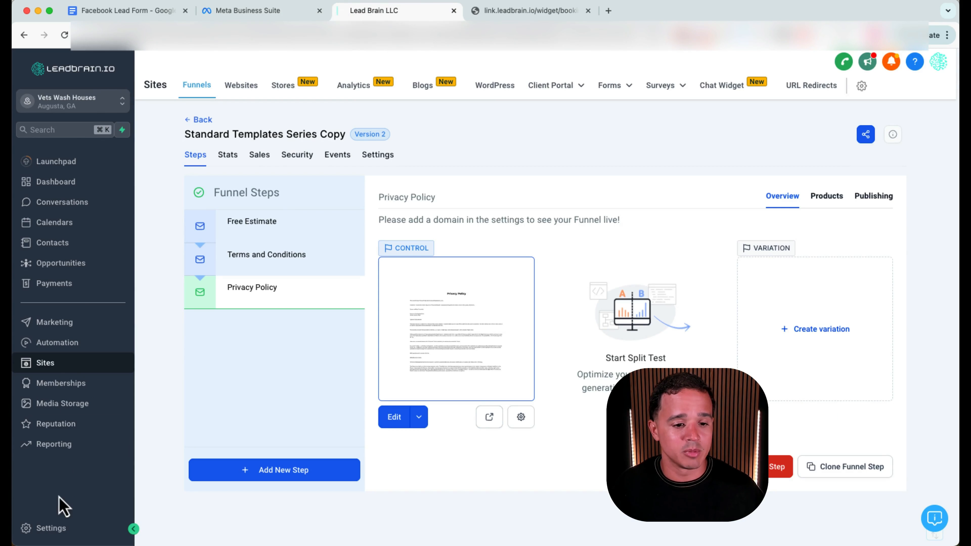
pyautogui.click(60, 528)
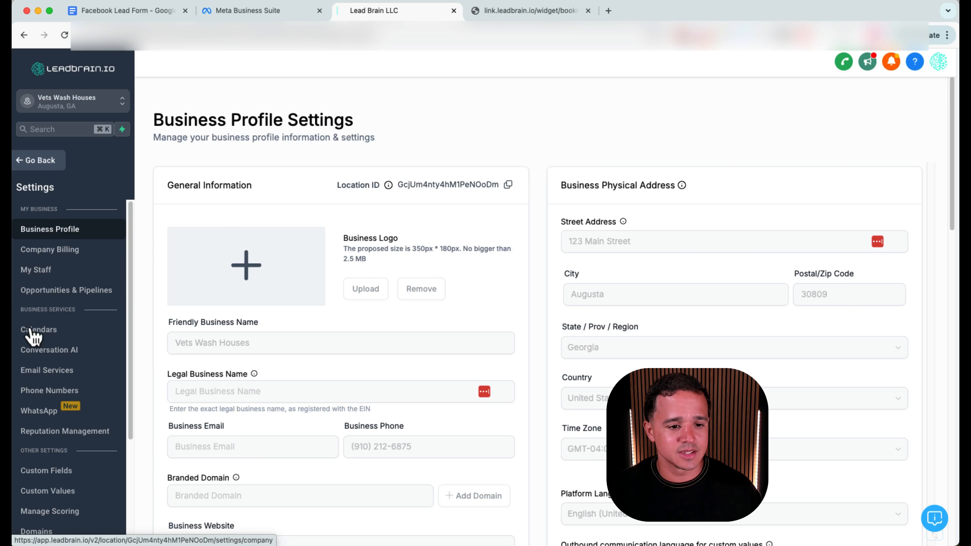
pyautogui.scroll(-4, 46, 459)
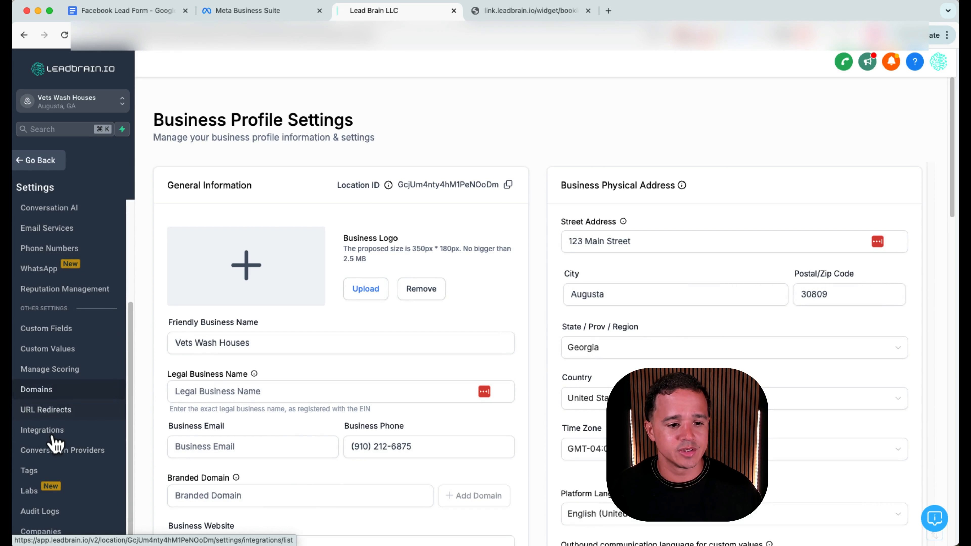
pyautogui.click(48, 432)
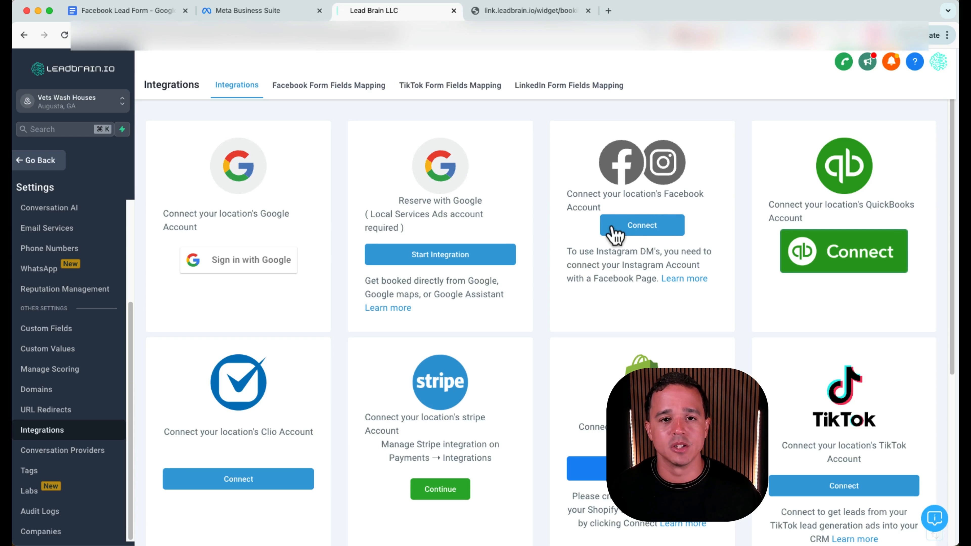
pyautogui.click(633, 230)
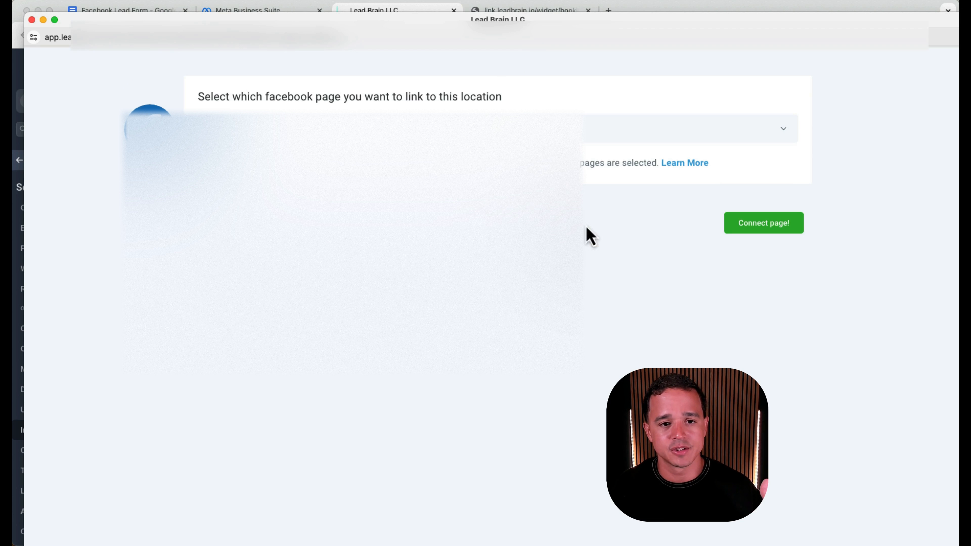
pyautogui.click(791, 223)
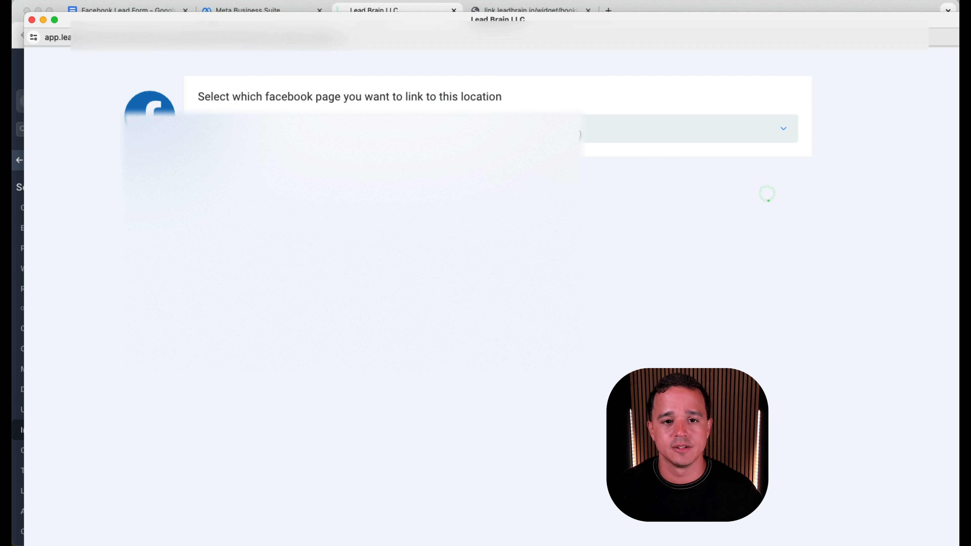
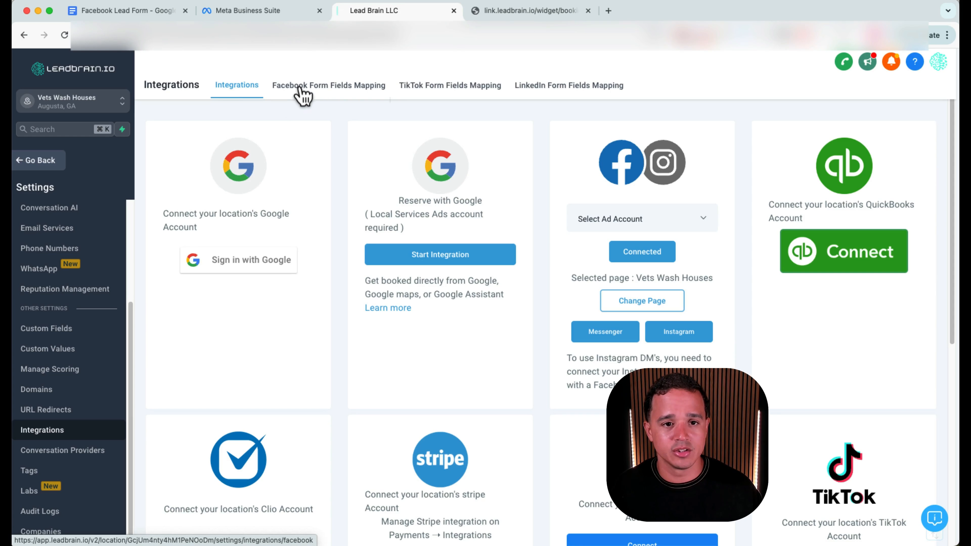
# Step: Start the Facebook field mapping for the form AUGUSTA - 4 QUESTIONS - v1 and map the 50-mile service area question to Target market
pyautogui.click(318, 93)
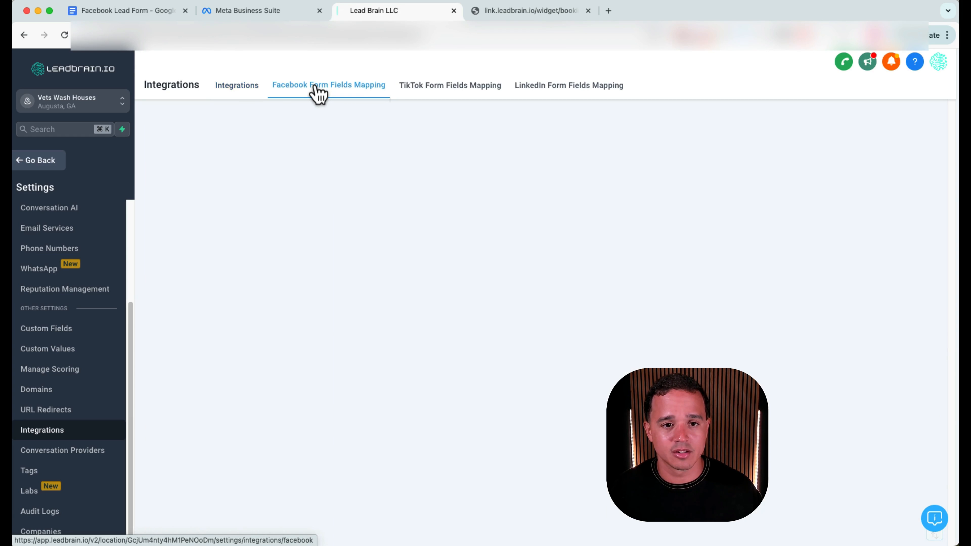
pyautogui.moveTo(153, 163); pyautogui.dragTo(276, 164)
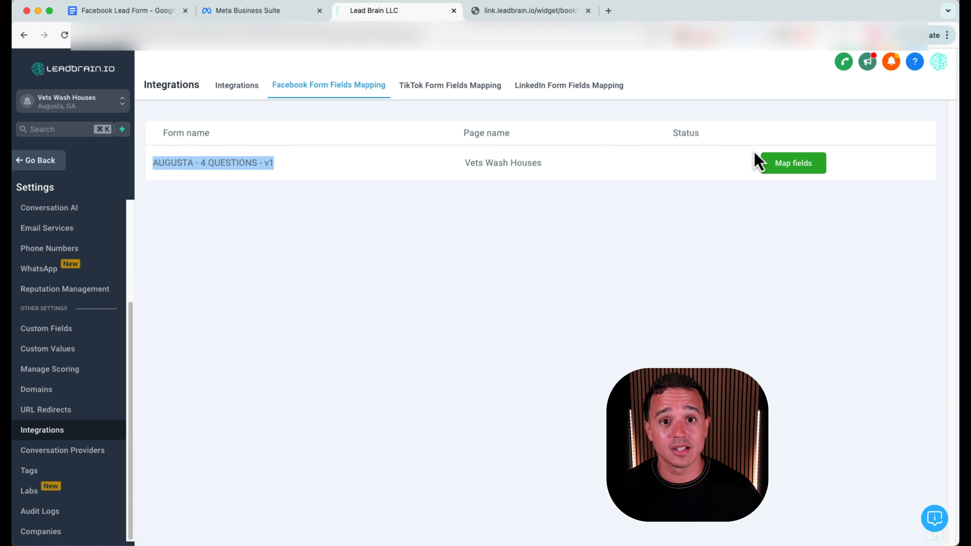
pyautogui.click(770, 164)
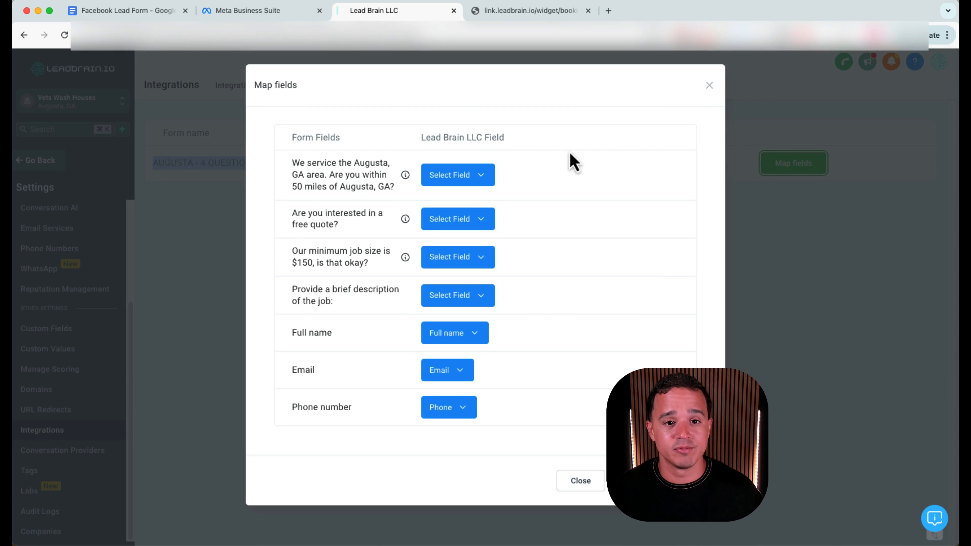
pyautogui.click(324, 173)
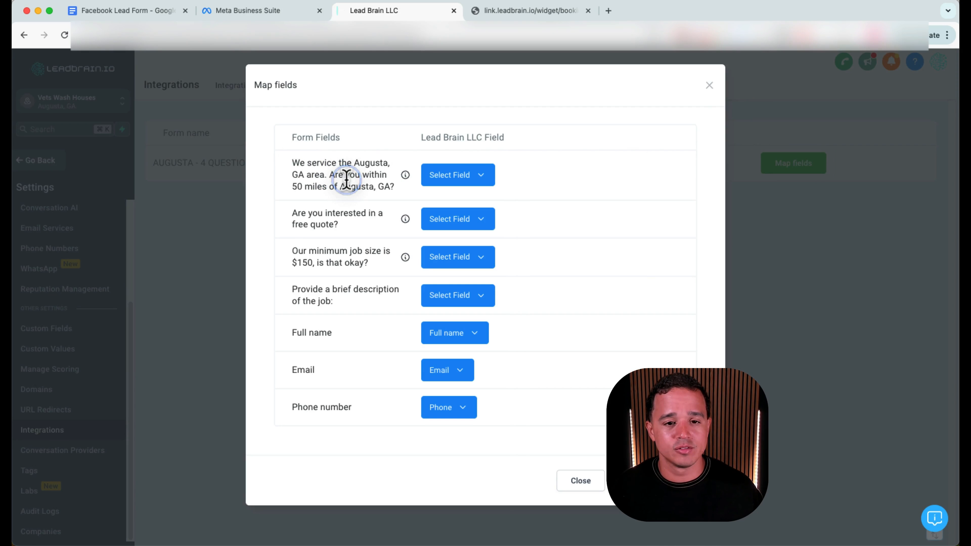
pyautogui.click(457, 181)
pyautogui.scroll(-5, 481, 275)
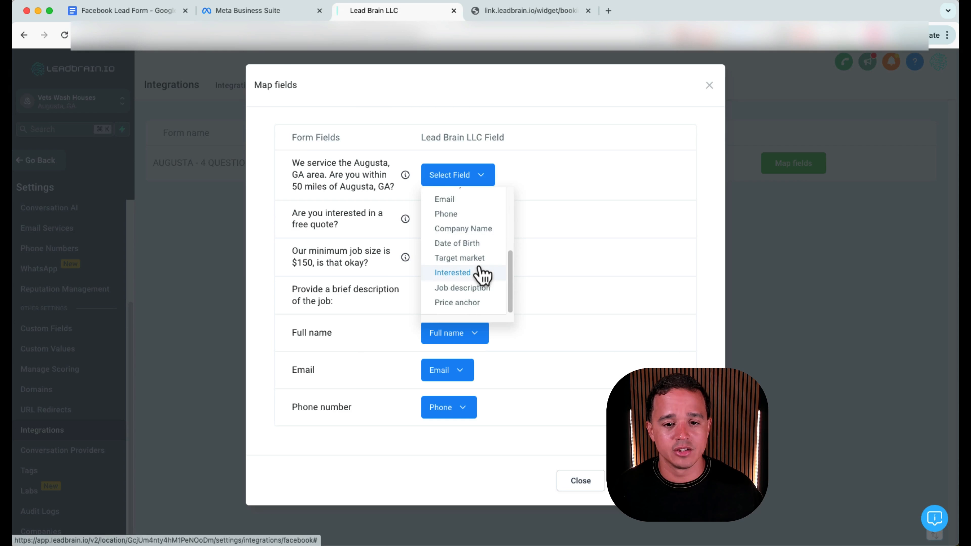
pyautogui.click(467, 259)
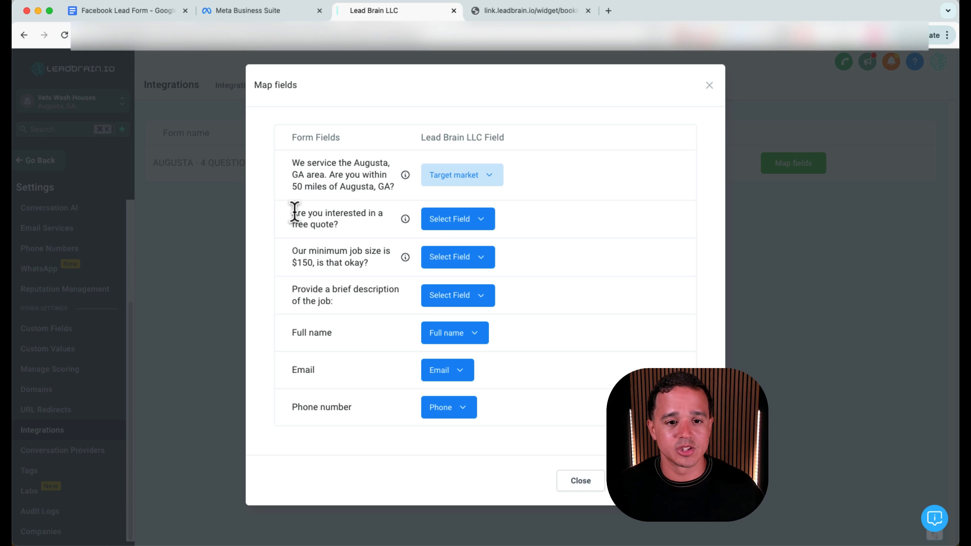
# Step: Map the free quote question to Interested and the $150 minimum job size question to Price anchor
pyautogui.click(462, 220)
pyautogui.scroll(-3, 465, 276)
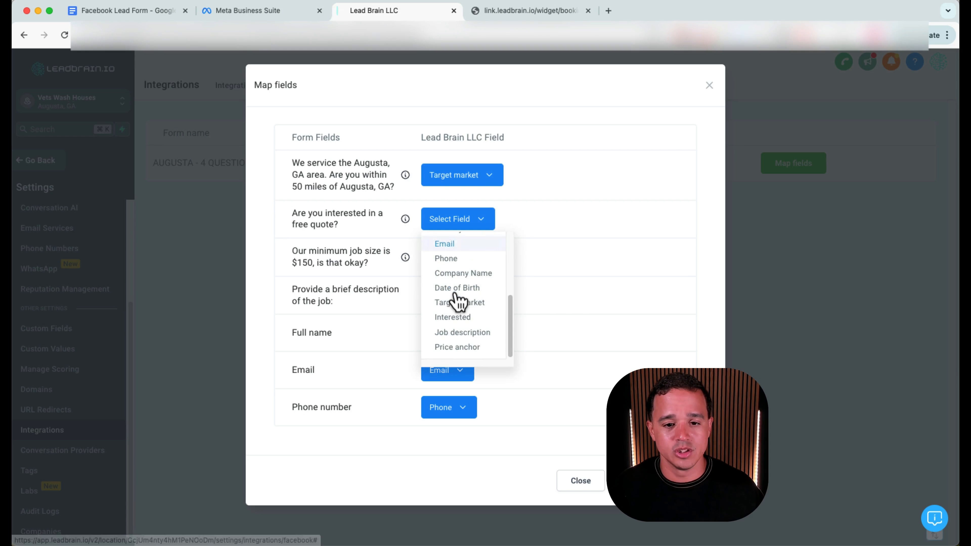
pyautogui.click(458, 318)
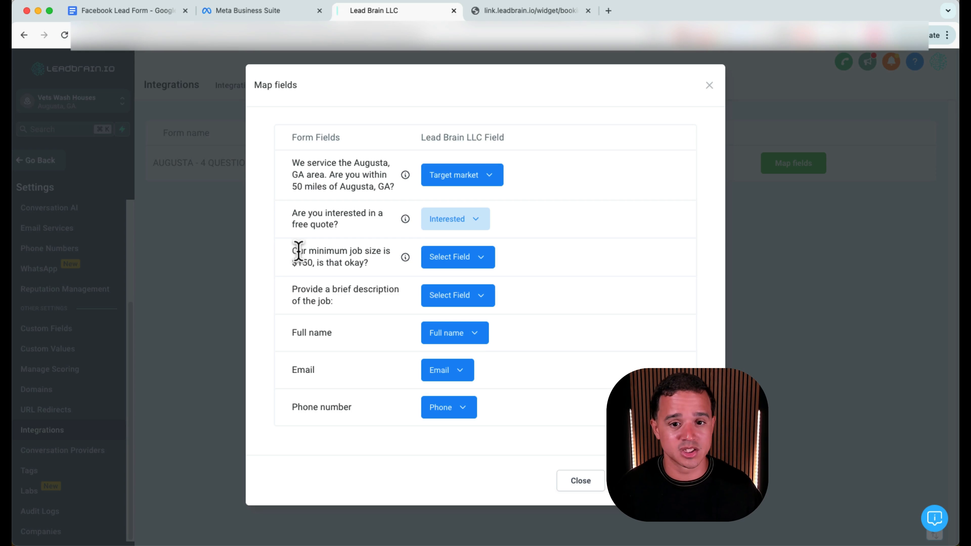
pyautogui.click(451, 262)
pyautogui.scroll(-3, 473, 329)
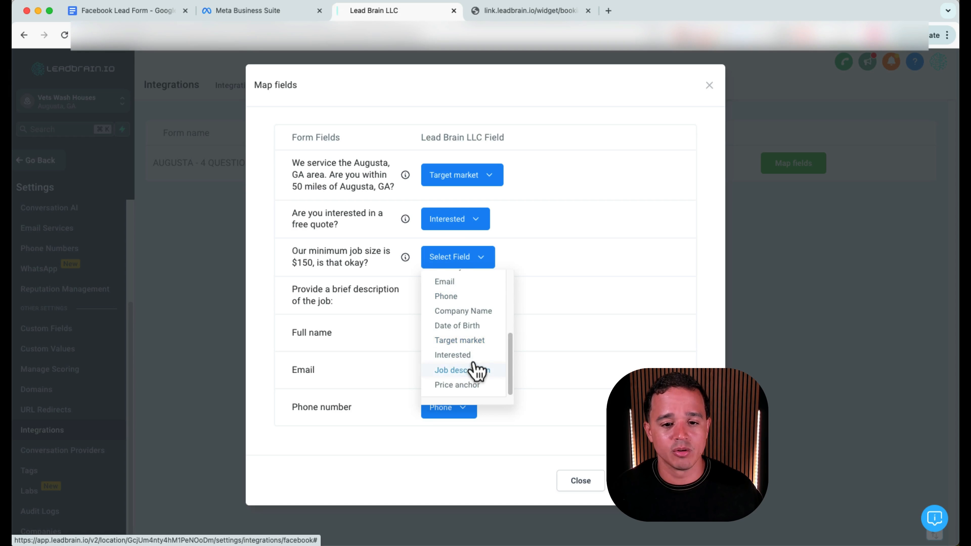
pyautogui.click(462, 385)
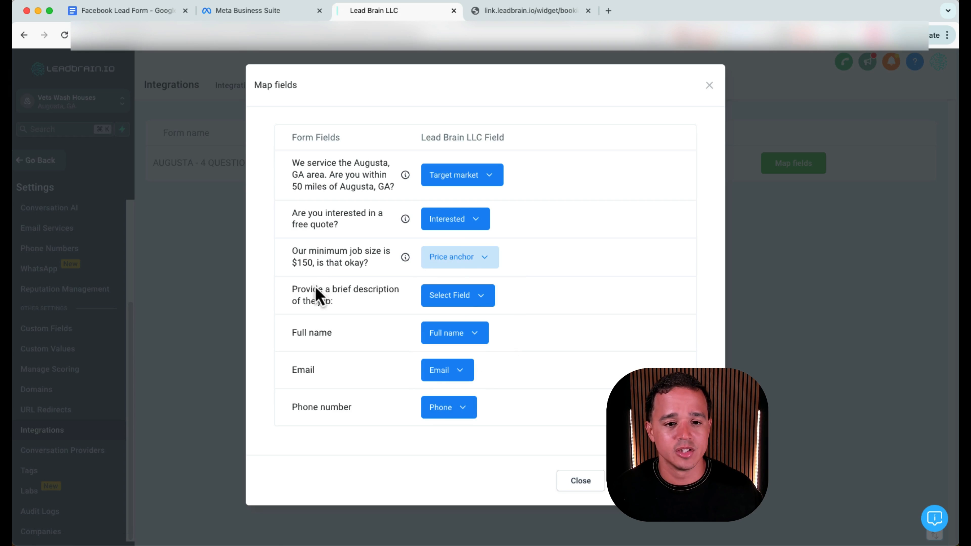
# Step: Map the brief description question to Job description and save the form's field mapping
pyautogui.click(439, 295)
pyautogui.scroll(-3, 462, 394)
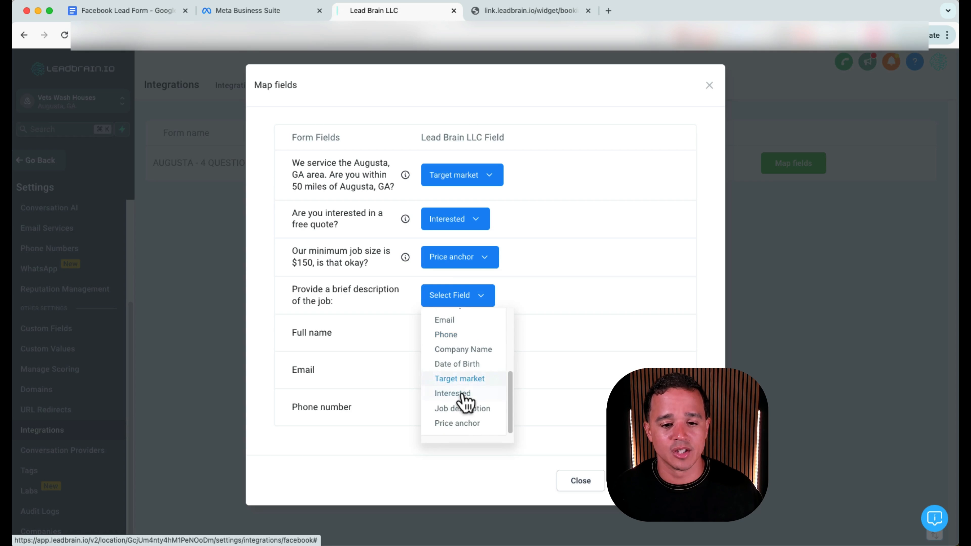
pyautogui.click(462, 409)
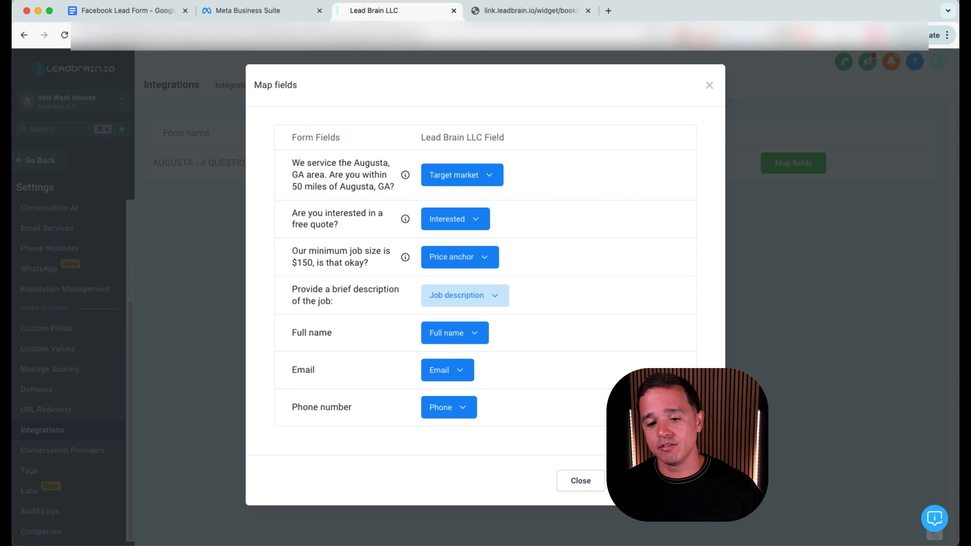
pyautogui.click(581, 480)
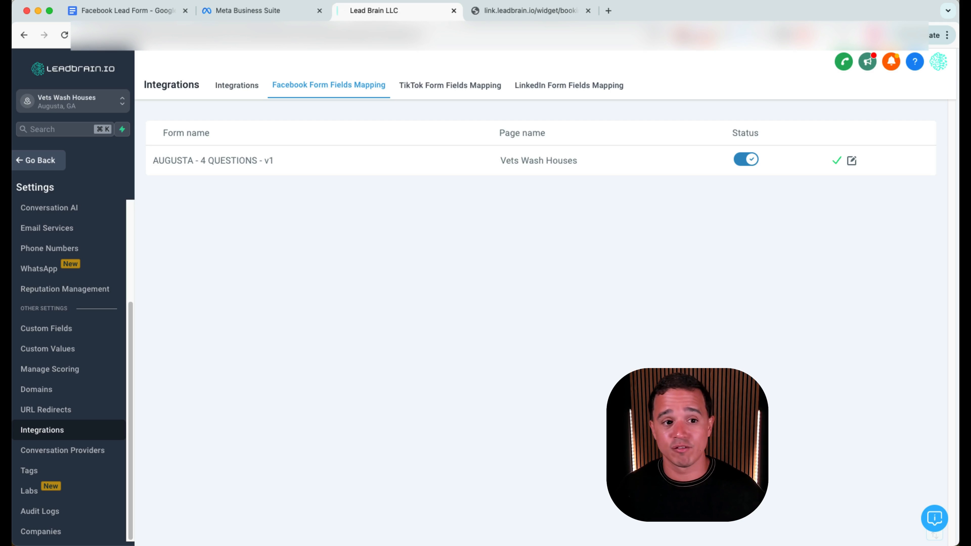
# Step: Leave the settings for Conversations and bring Meta's Lead Ads Testing Tool page into this browser window
pyautogui.click(41, 161)
pyautogui.click(49, 202)
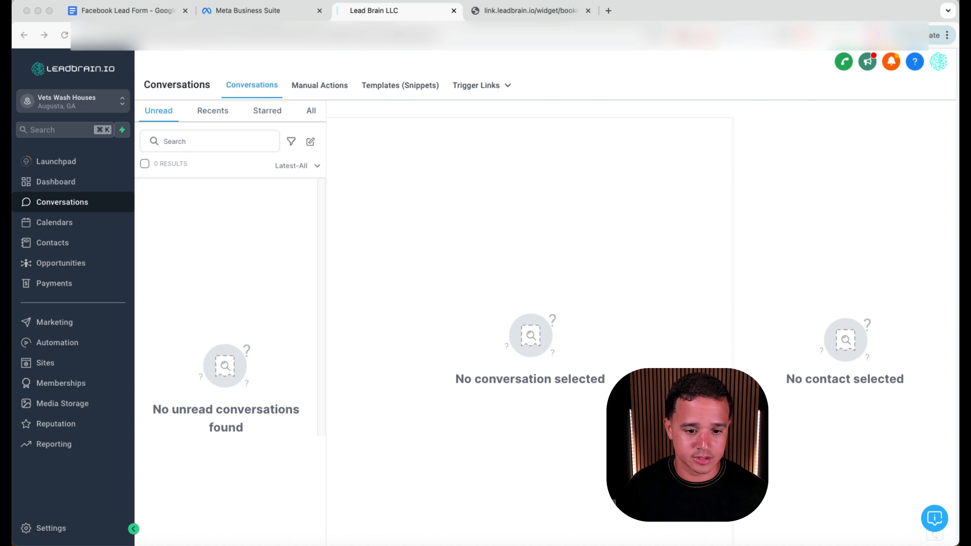
pyautogui.moveTo(192, 532); pyautogui.dragTo(585, 19)
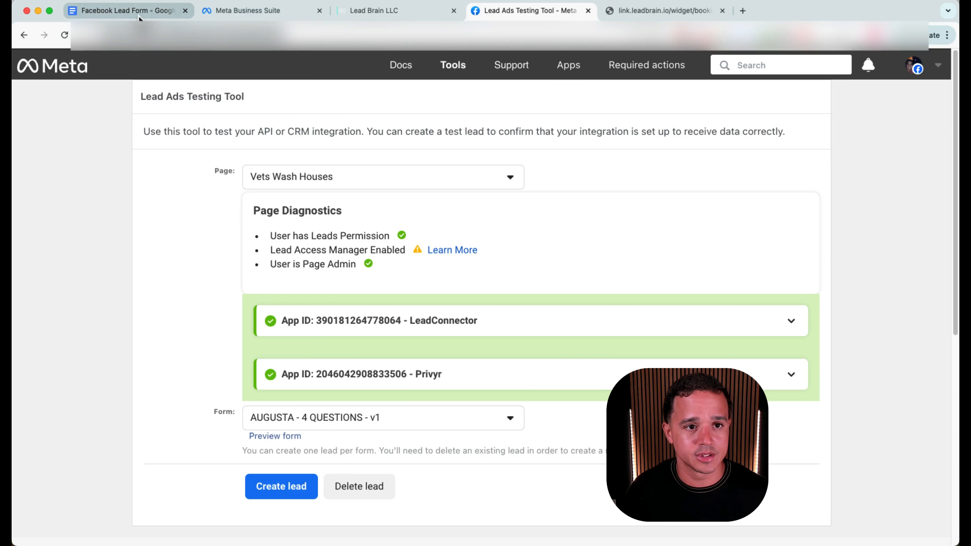
pyautogui.click(126, 11)
pyautogui.click(436, 262)
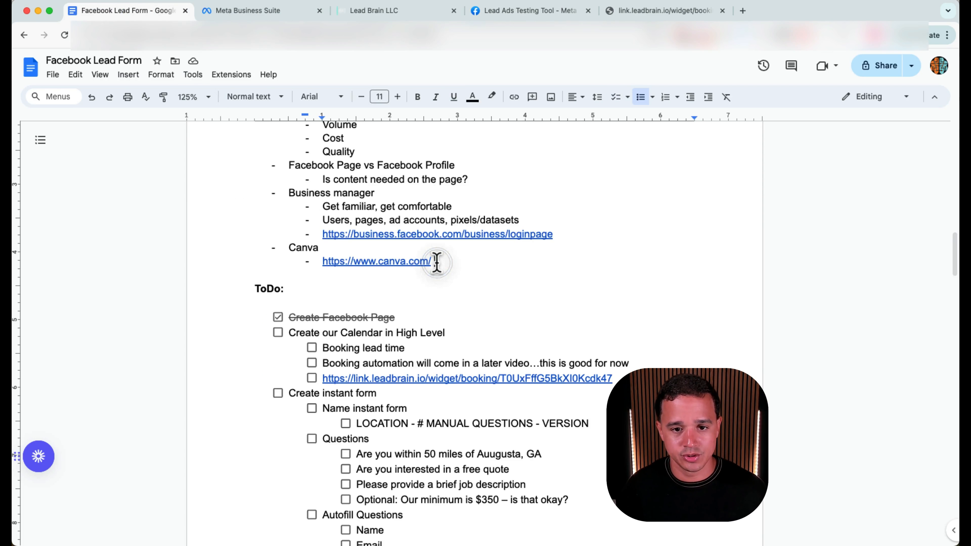
pyautogui.press('Return')
pyautogui.write('Lead Ad Testing T')
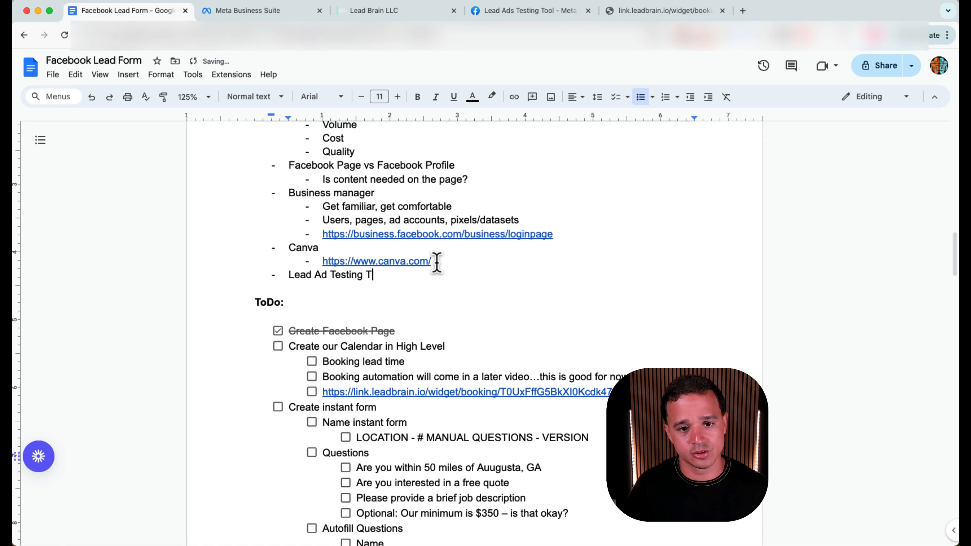
pyautogui.write('ool')
pyautogui.press('Return')
pyautogui.write('https://developers.facebook.com/tools/lead-ads-testing/')
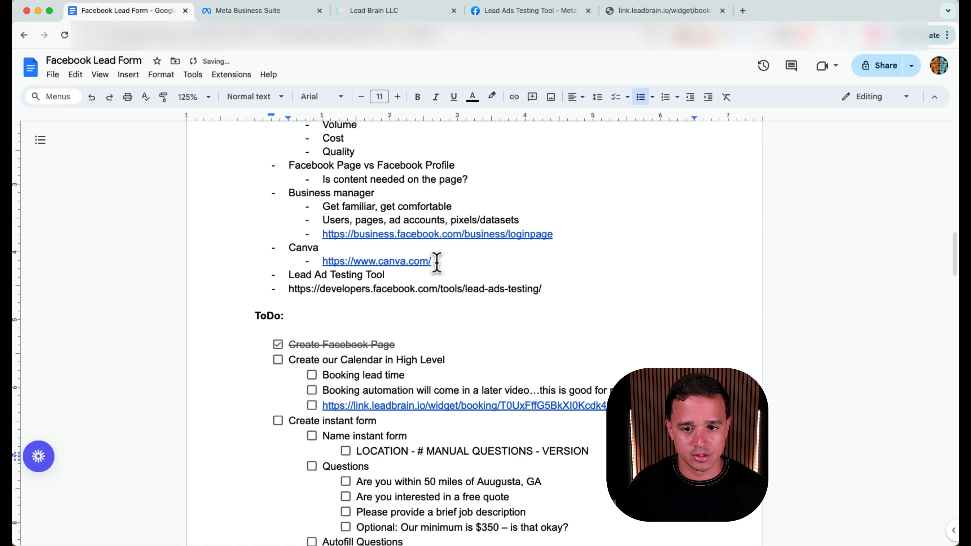
pyautogui.click(290, 290)
pyautogui.press('Tab')
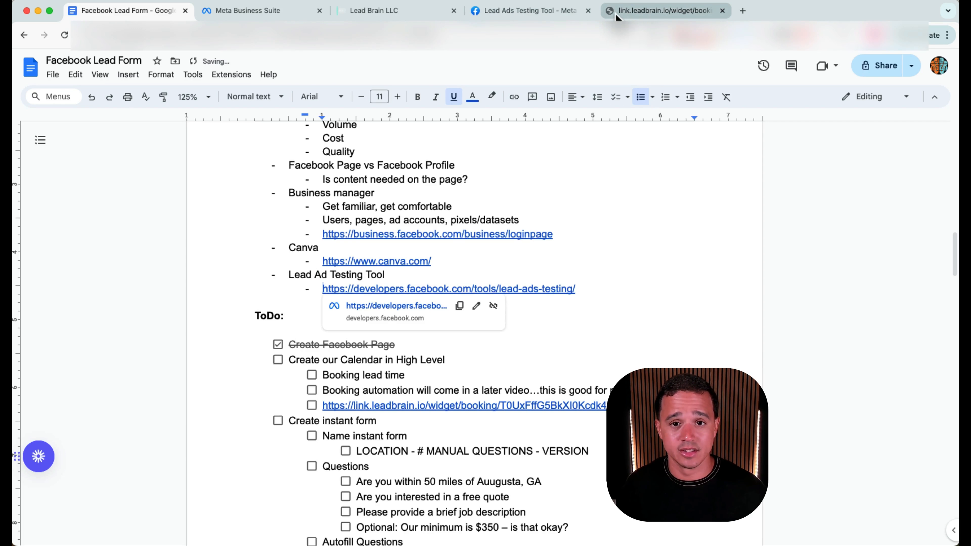
# Step: In Meta's Lead Ads Testing Tool, clear any existing lead and create a test lead for the AUGUSTA - 4 QUESTIONS - v1 form
pyautogui.click(560, 12)
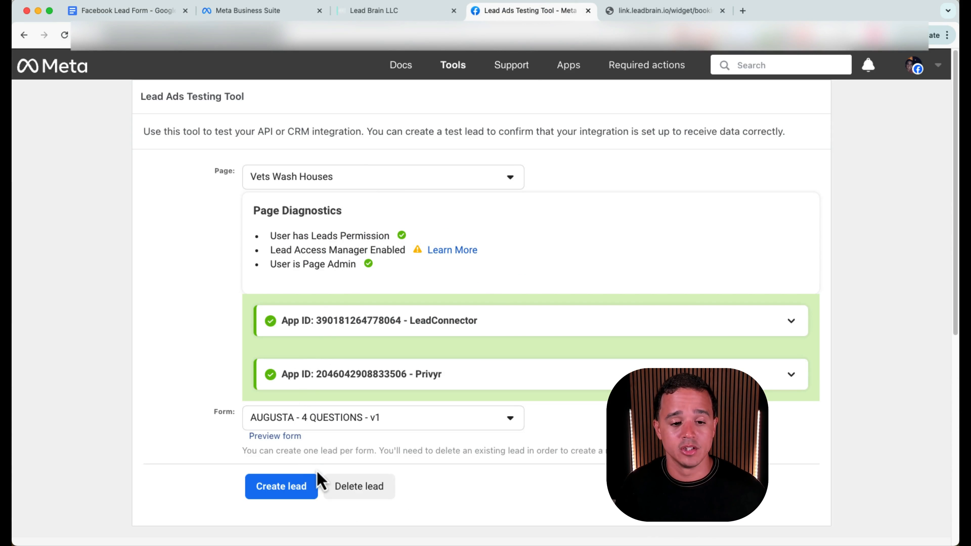
pyautogui.click(353, 488)
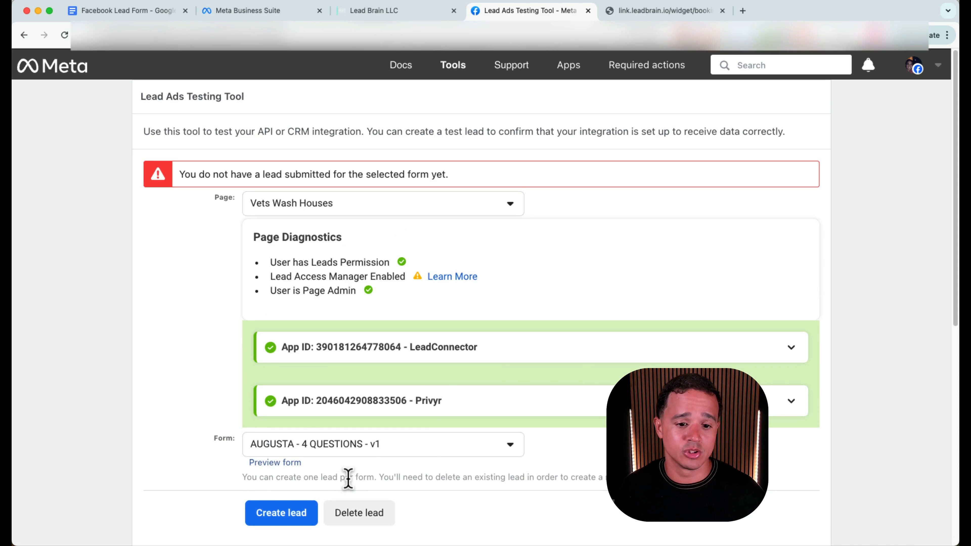
pyautogui.click(285, 516)
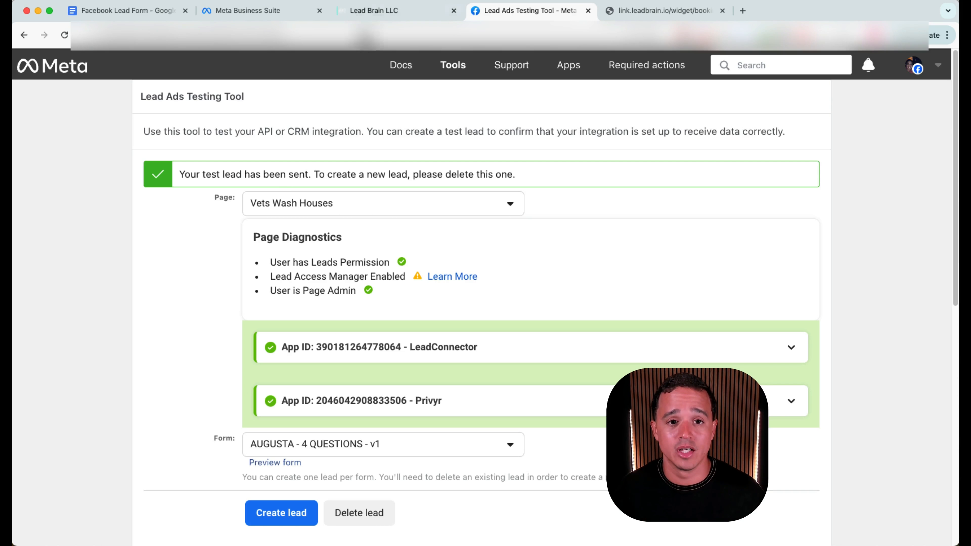
# Step: Look for the test lead in Lead Brain's Contacts and track its delivery status in Meta's Lead Ads Testing Tool
pyautogui.click(379, 10)
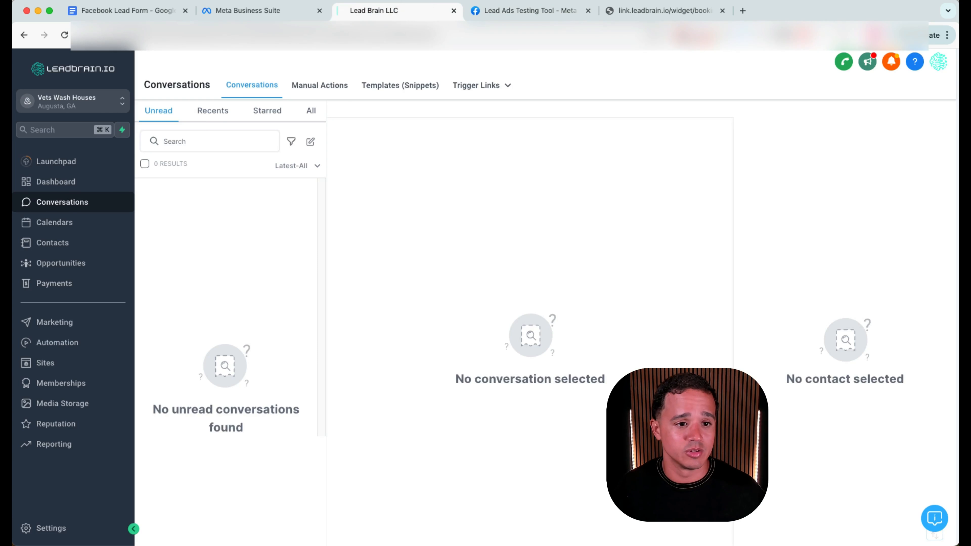
pyautogui.click(67, 244)
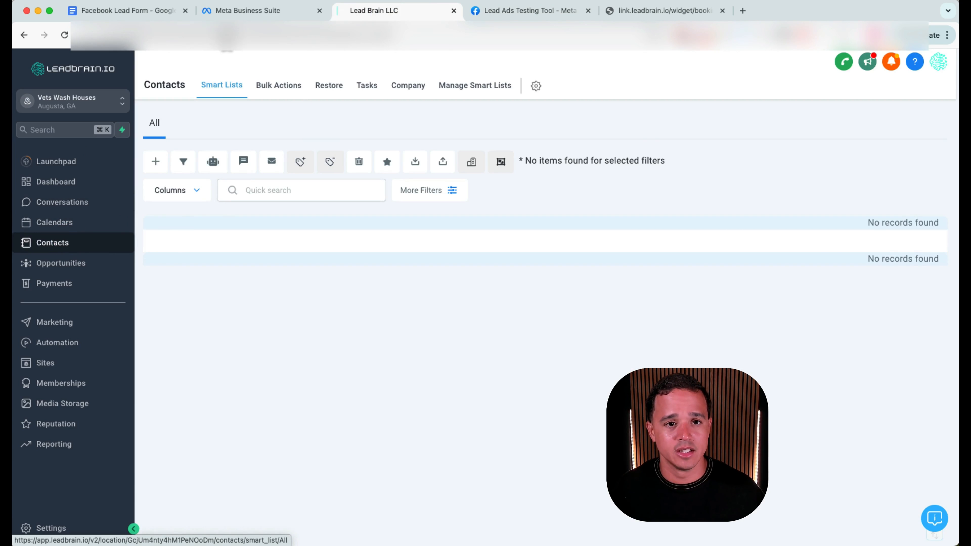
pyautogui.click(574, 10)
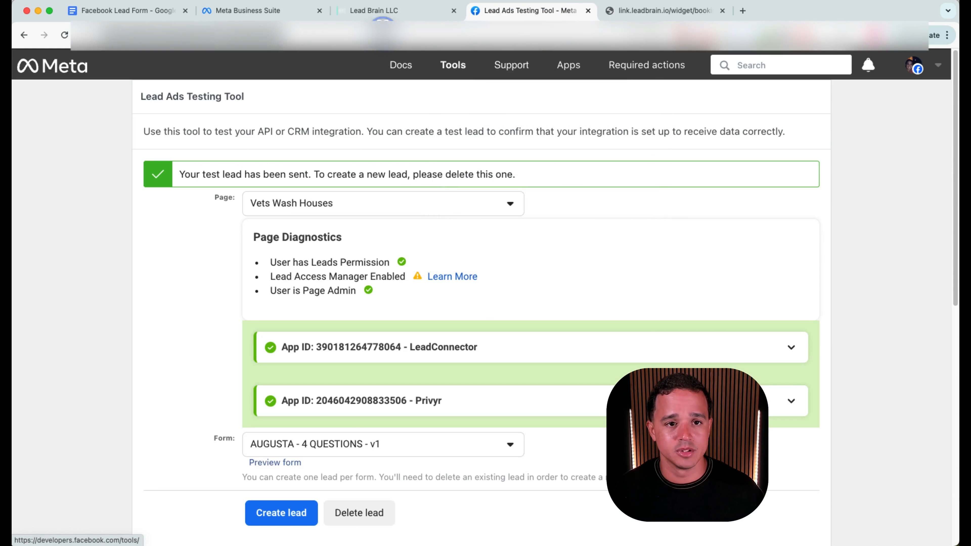
pyautogui.scroll(-10, 355, 264)
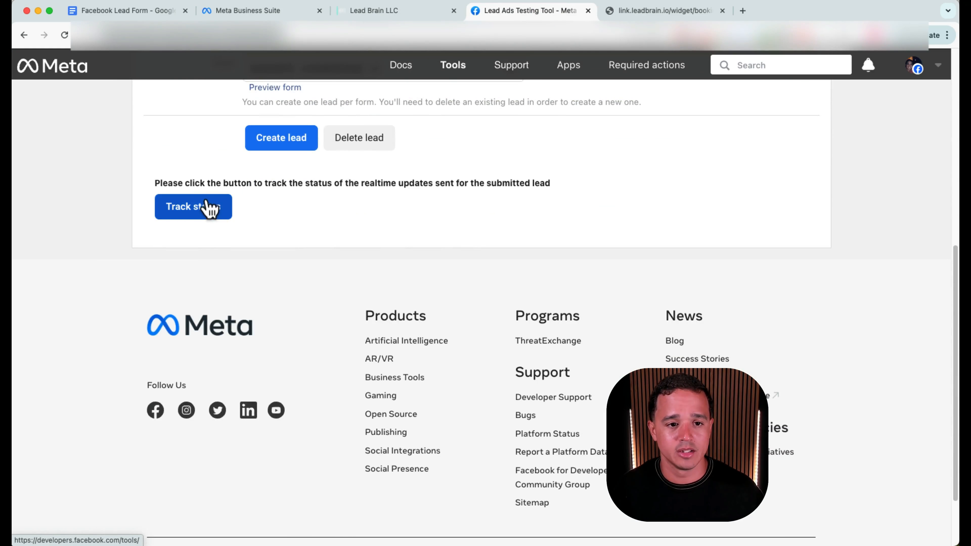
pyautogui.click(208, 210)
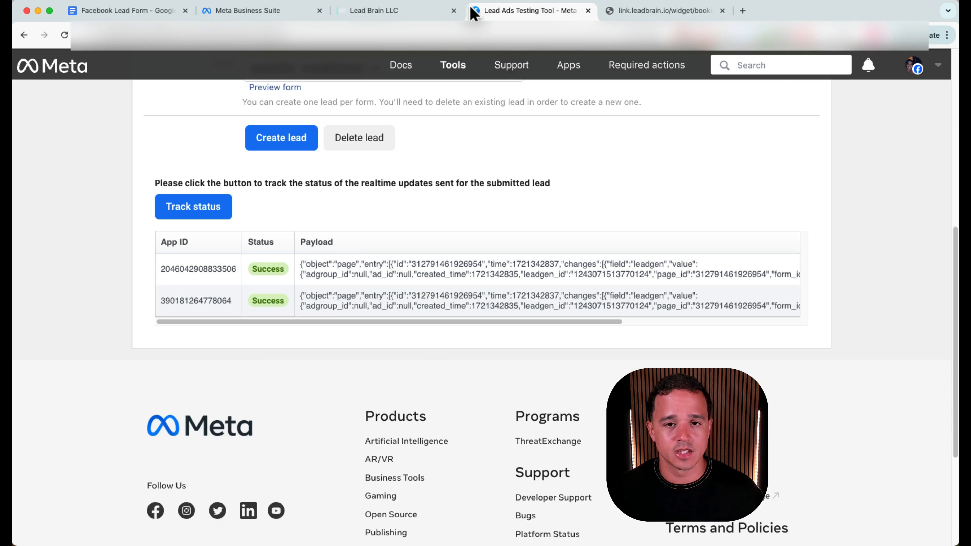
# Step: Return to Lead Brain and reload the contacts list to check for the test lead
pyautogui.click(381, 12)
pyautogui.click(156, 30)
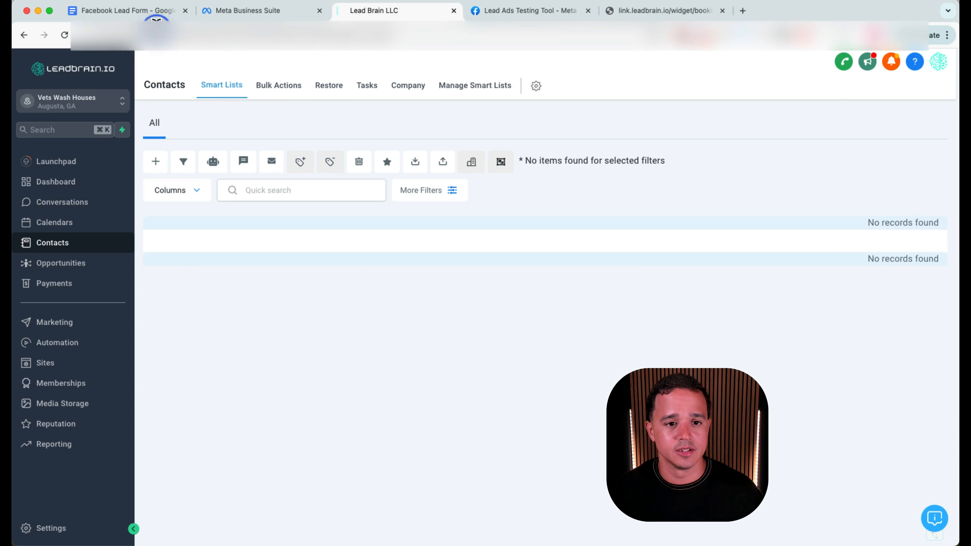
pyautogui.press('Return')
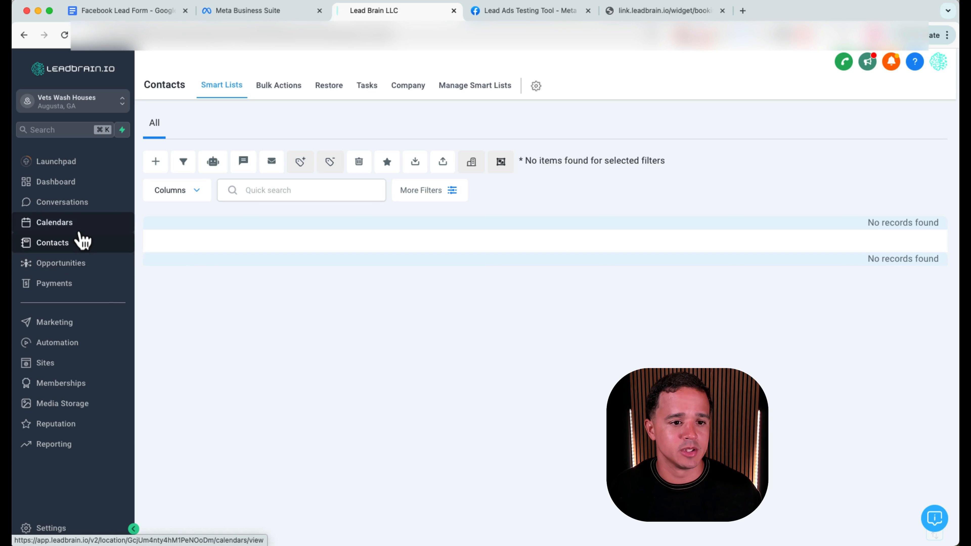
# Step: In Meta's Lead Ads Testing Tool, delete the submitted test lead and open the preview of the AUGUSTA - 4 QUESTIONS - v1 form
pyautogui.click(534, 16)
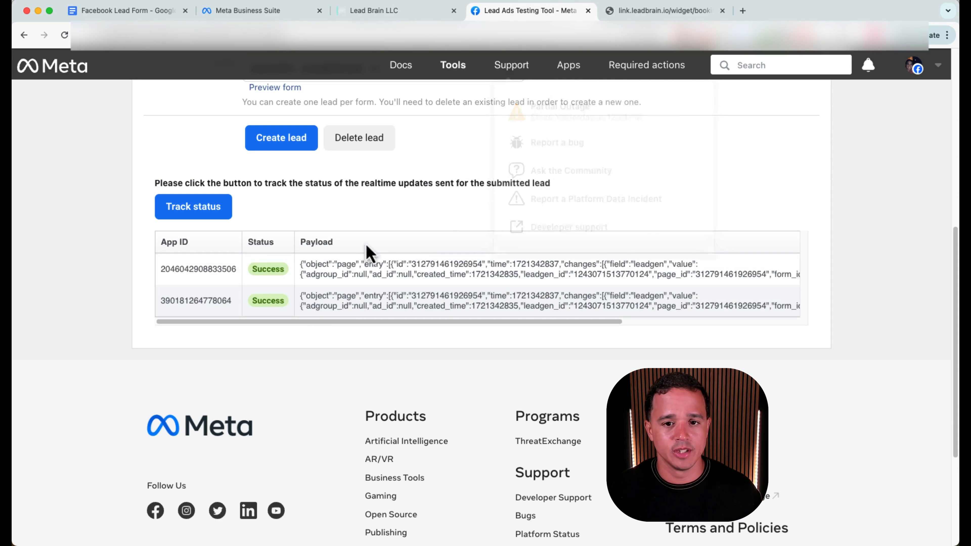
pyautogui.click(358, 143)
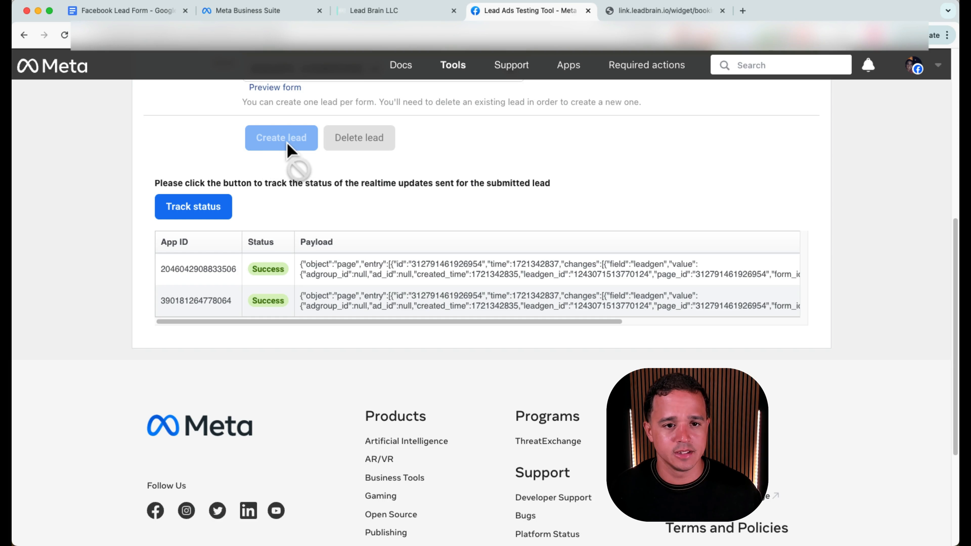
pyautogui.scroll(2, 289, 152)
pyautogui.click(285, 155)
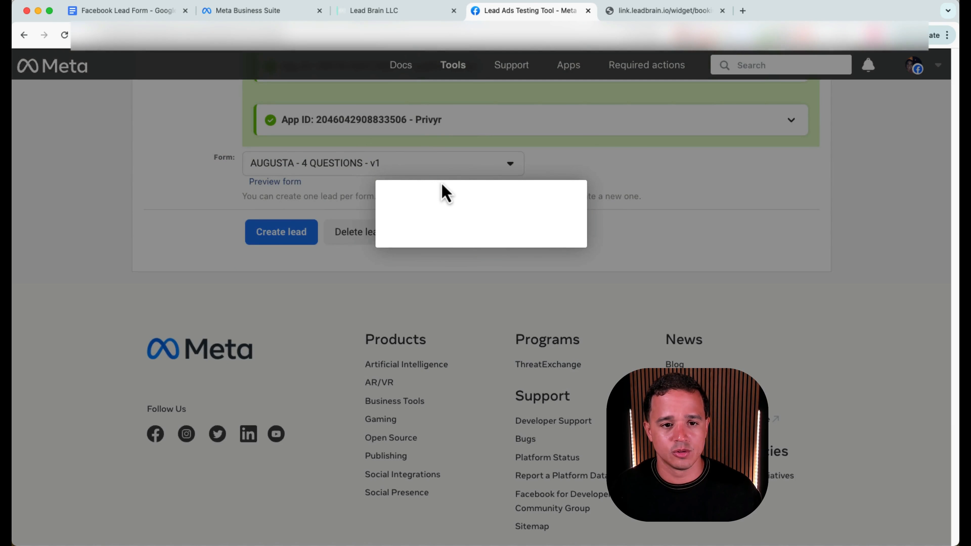
# Step: Answer Yes to the 50-mile question and No to the free quote, complete the minimum job size and description questions, and submit the form
pyautogui.click(445, 215)
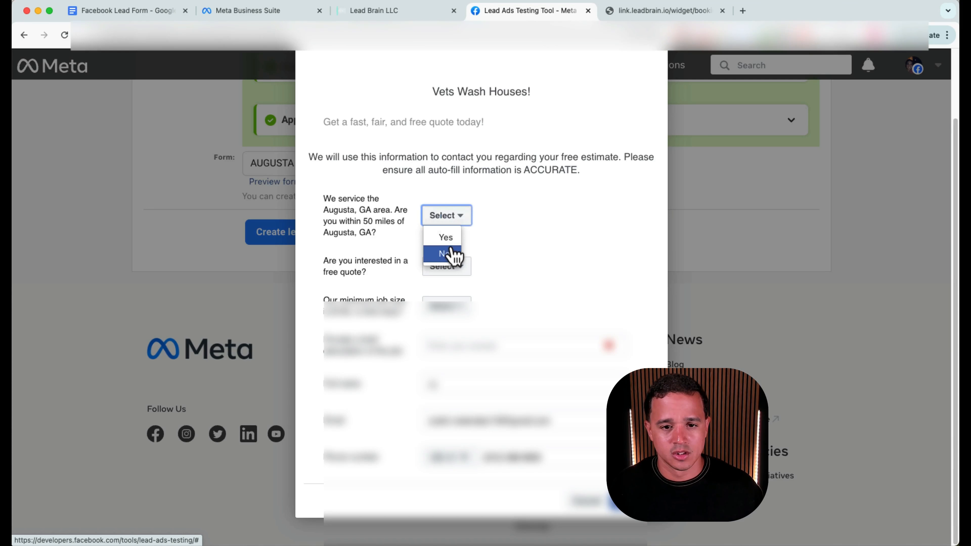
pyautogui.click(450, 240)
pyautogui.click(448, 268)
pyautogui.click(445, 303)
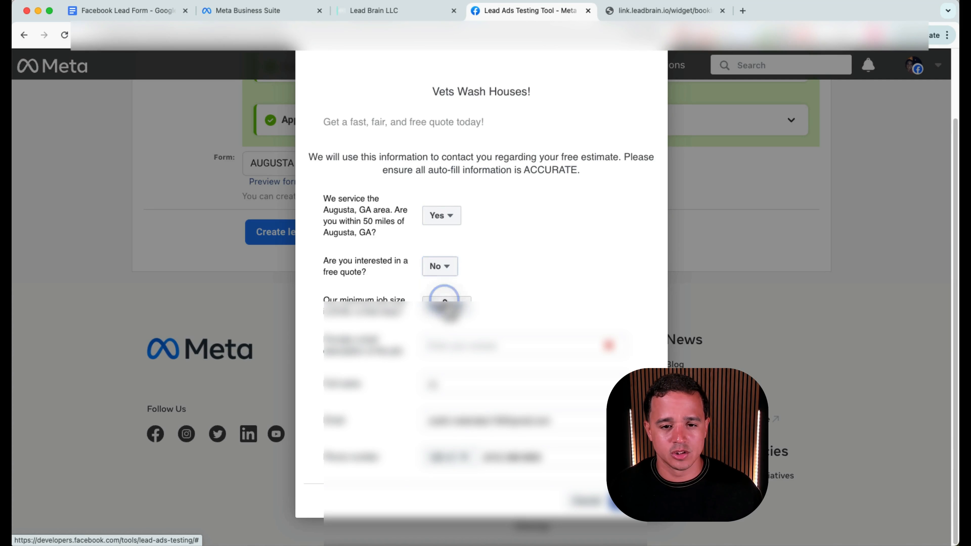
pyautogui.click(461, 344)
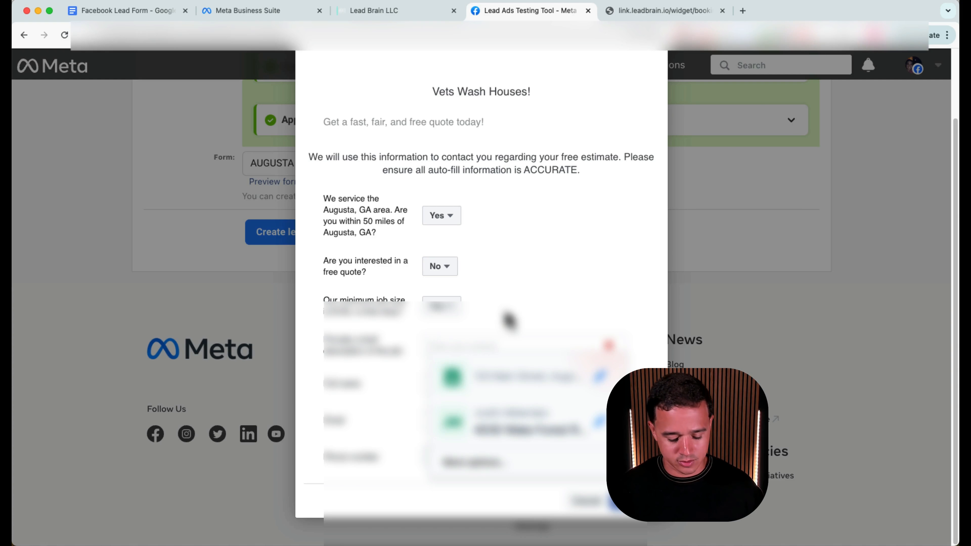
pyautogui.write('H')
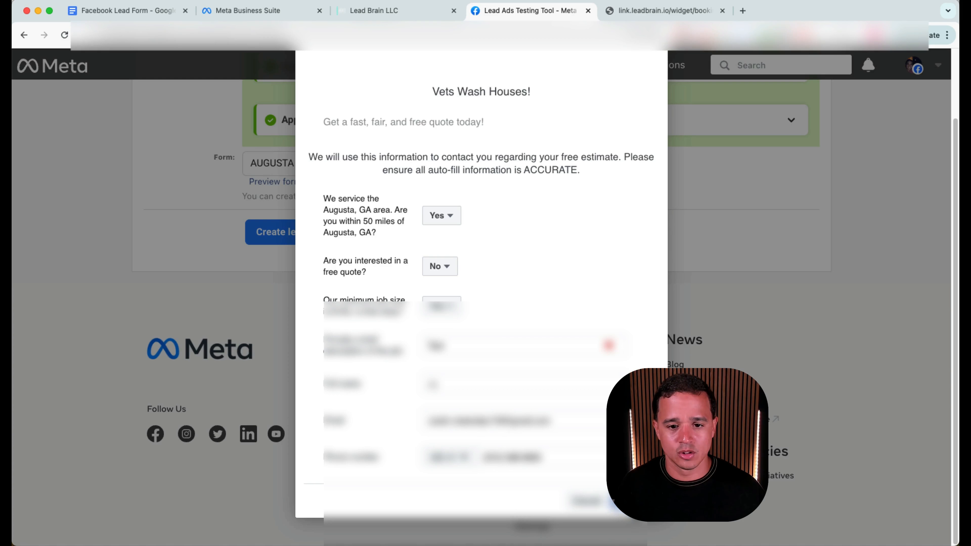
pyautogui.click(621, 502)
pyautogui.click(630, 268)
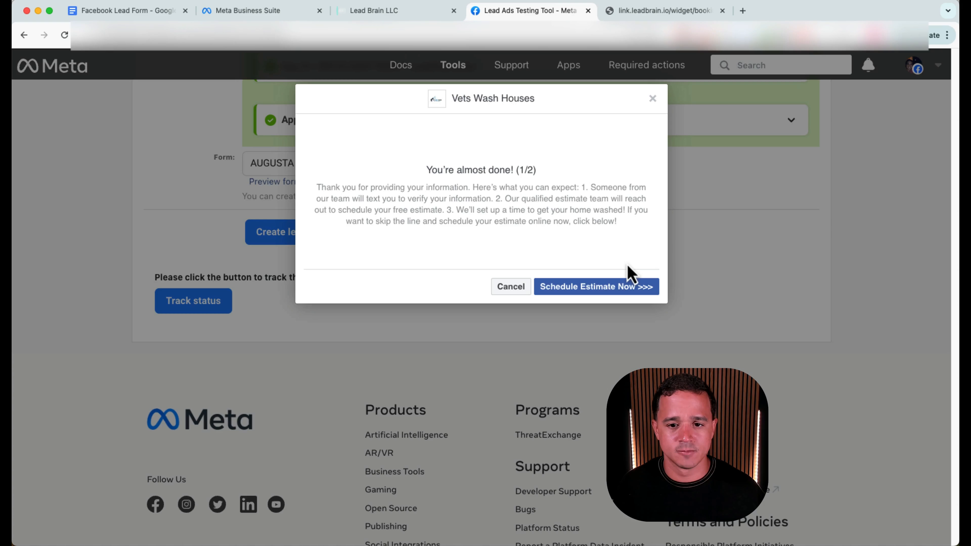
# Step: Test the Schedule Estimate Now link to the booking calendar, and close the extra calendar page and the form preview
pyautogui.click(566, 287)
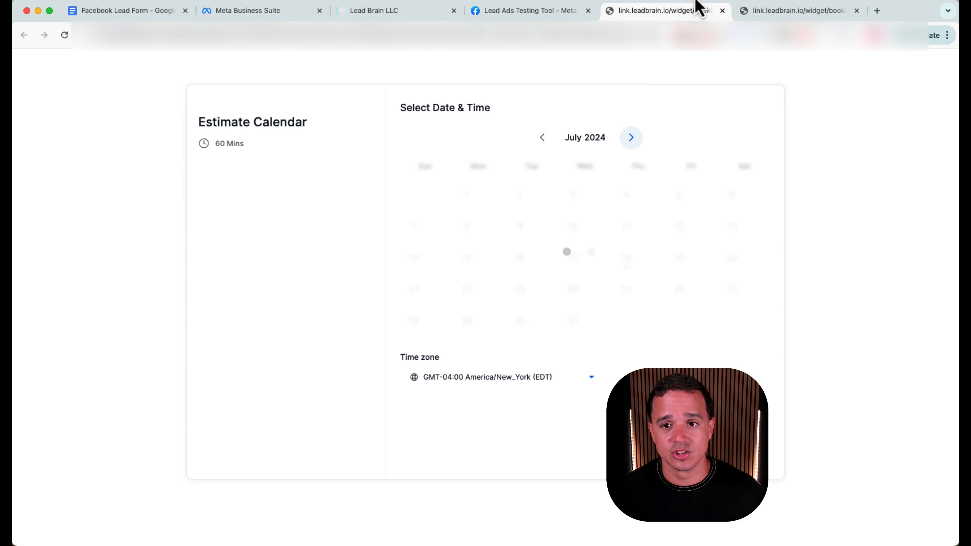
pyautogui.click(722, 11)
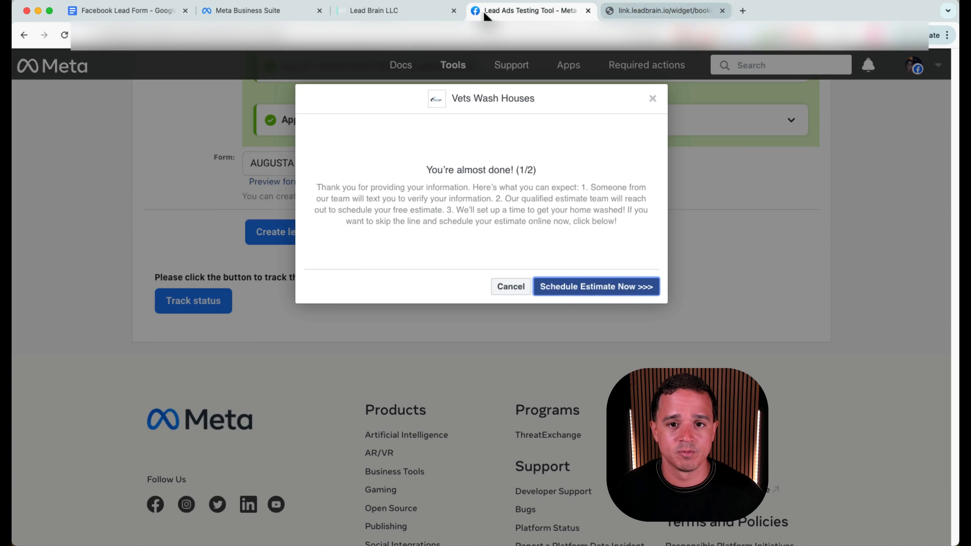
pyautogui.click(652, 98)
# Step: Track the resubmitted lead's delivery status, reload Lead Brain's contacts list and select the test lead's contact record
pyautogui.click(206, 308)
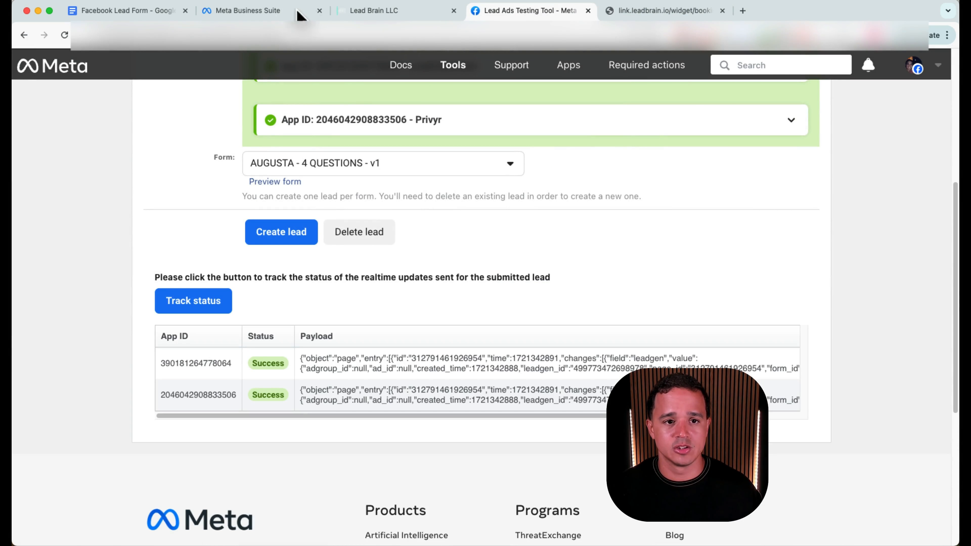
pyautogui.click(343, 11)
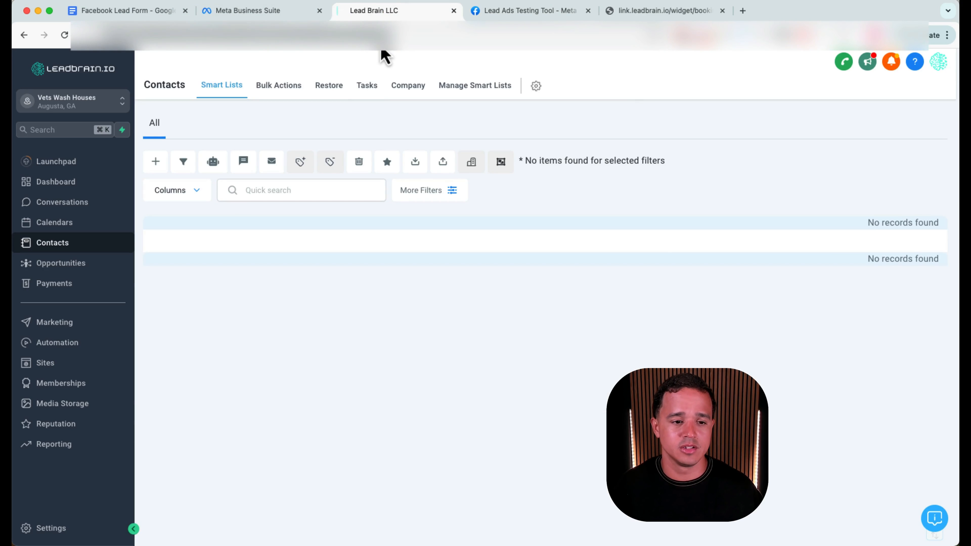
pyautogui.press('Return')
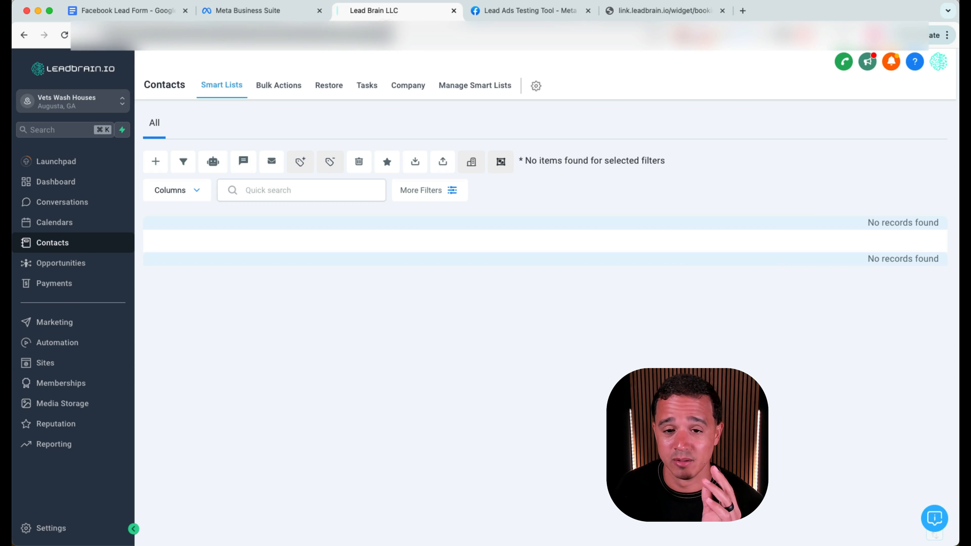
pyautogui.press('Return')
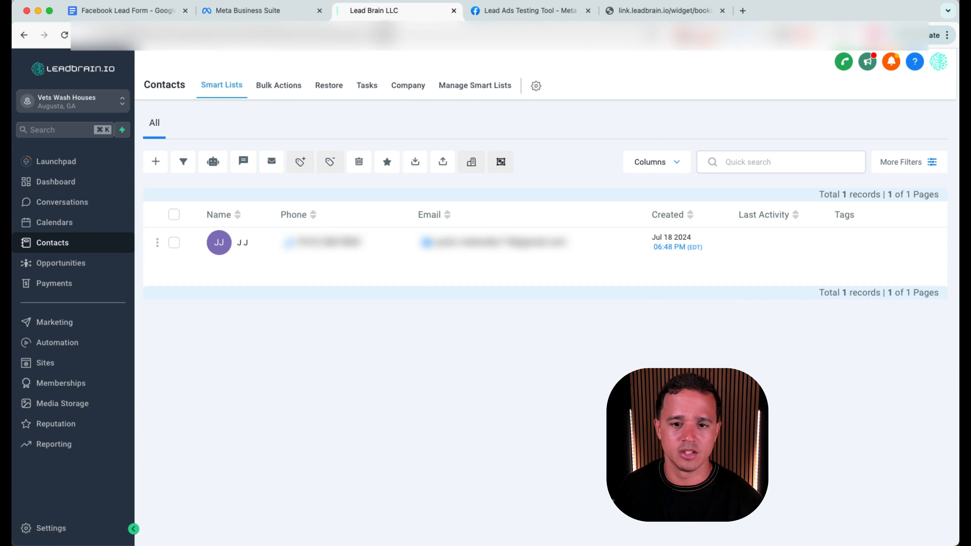
pyautogui.click(174, 243)
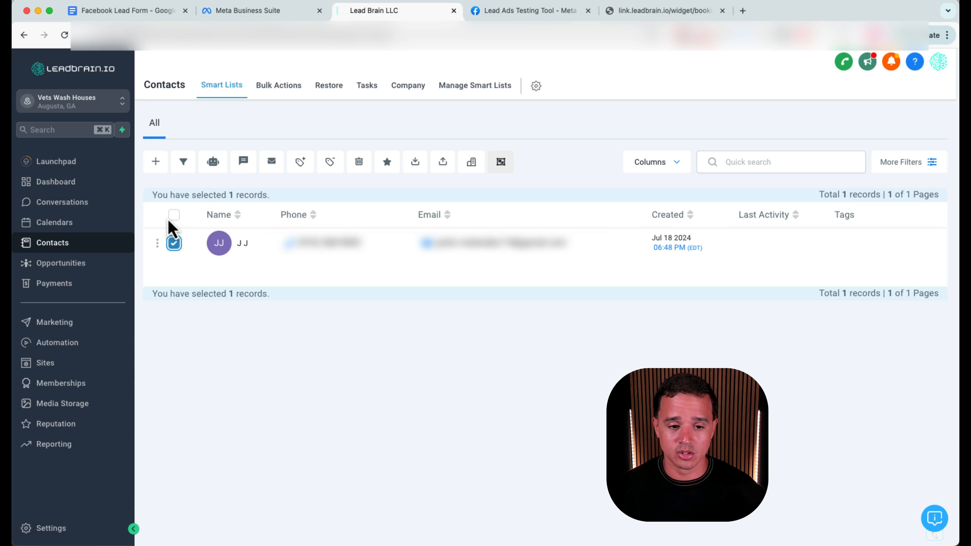
# Step: In the Google Doc, review the instant form checklist and highlight the AI Chat Bot Build item in the series list
pyautogui.click(165, 12)
pyautogui.scroll(-6, 457, 417)
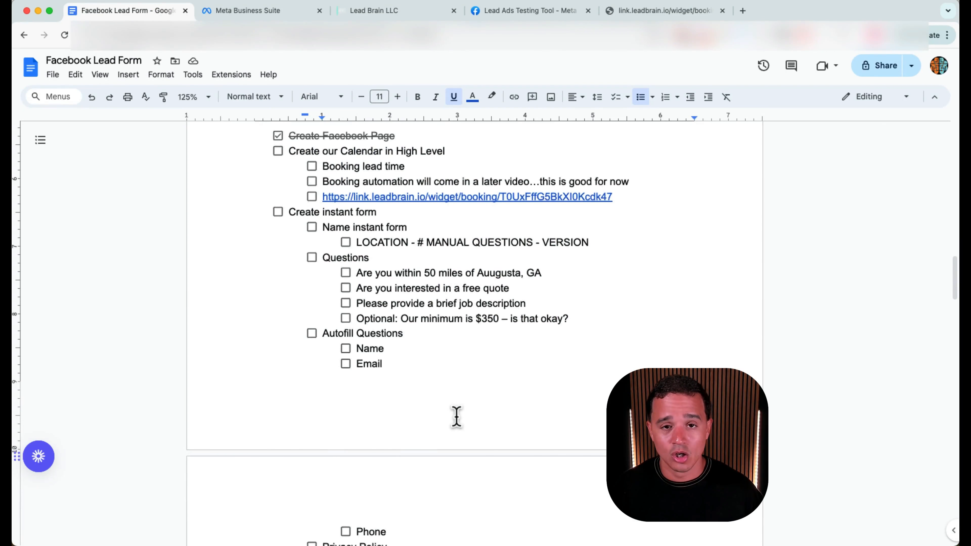
pyautogui.scroll(-1, 456, 417)
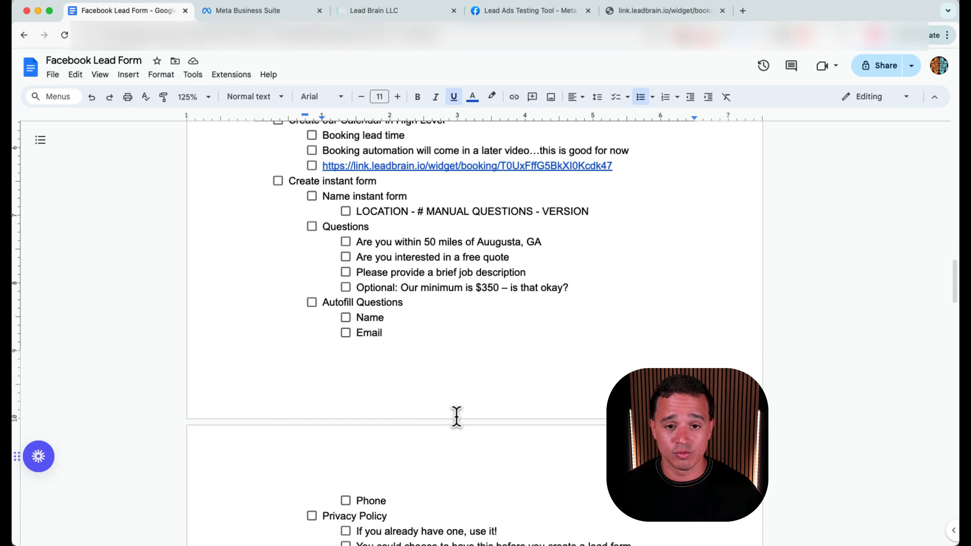
pyautogui.scroll(-3, 457, 417)
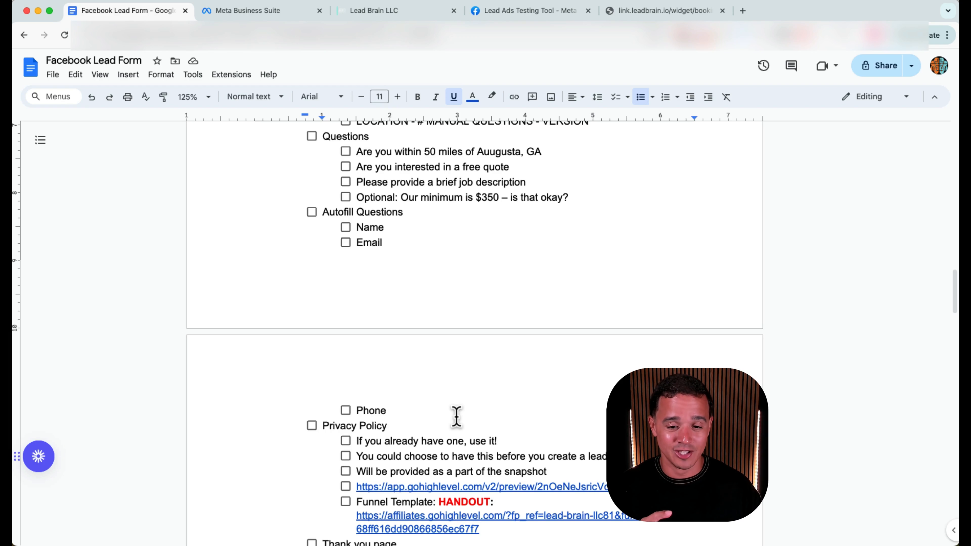
pyautogui.scroll(20, 457, 410)
pyautogui.scroll(-3, 458, 410)
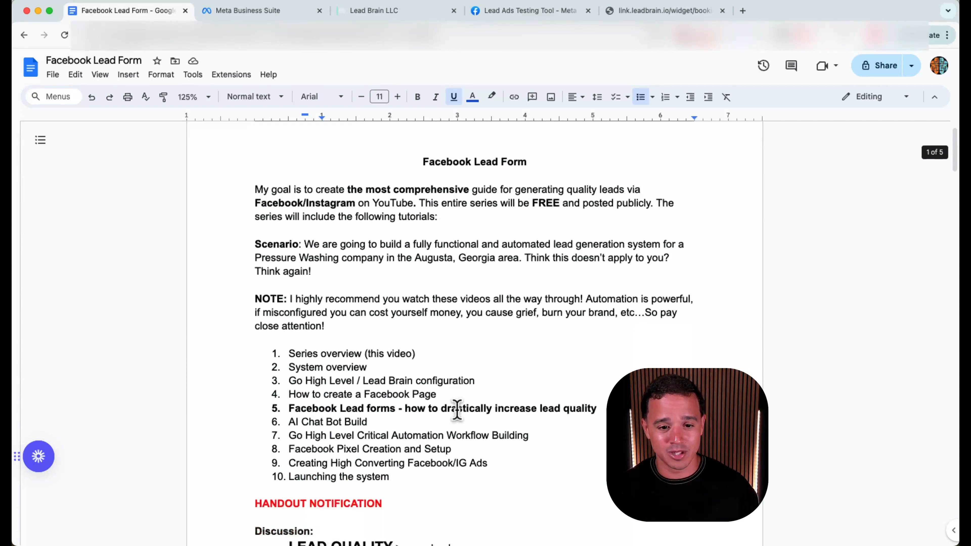
pyautogui.click(325, 359)
pyautogui.tripleClick(324, 370)
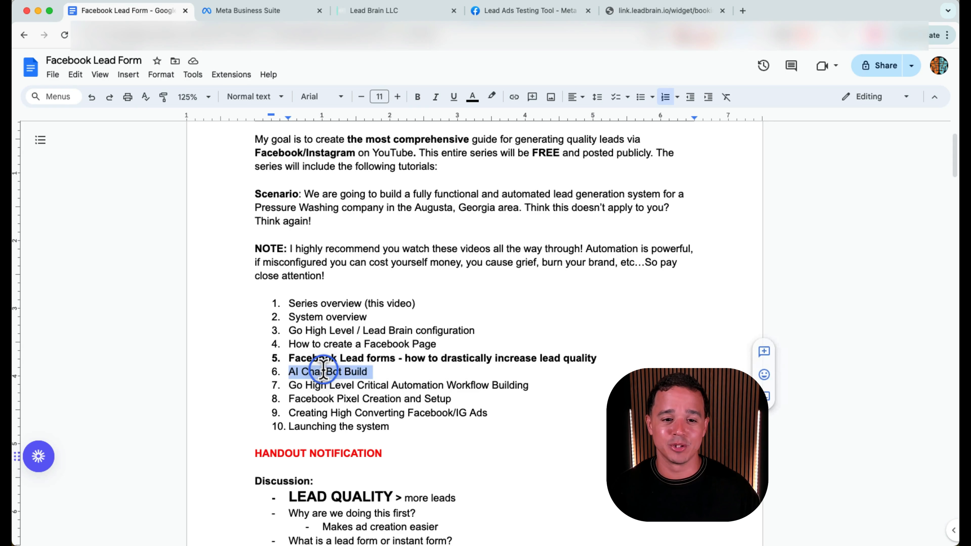